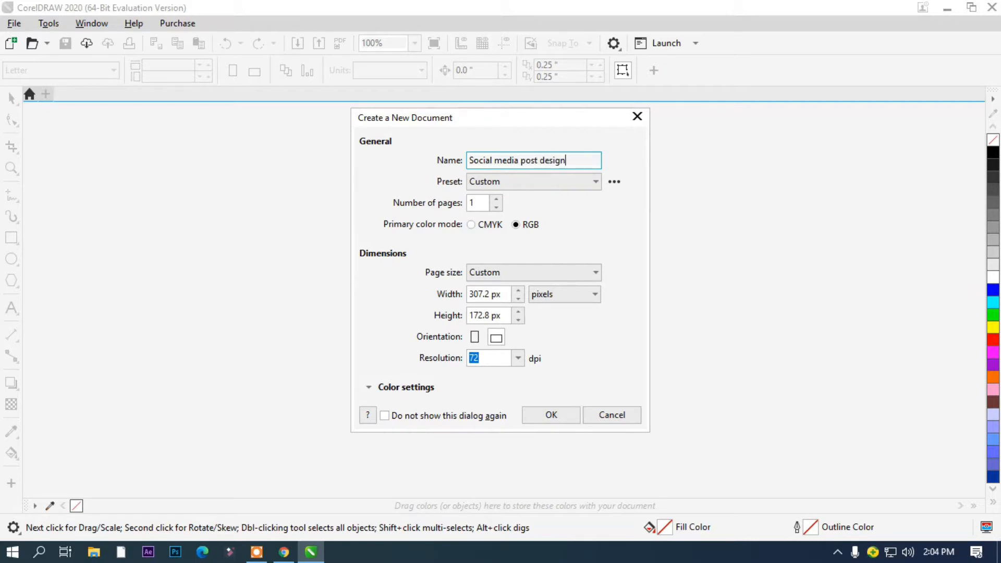
# Set the page width and height to 2000 px and create the new document
pyautogui.click(489, 295)
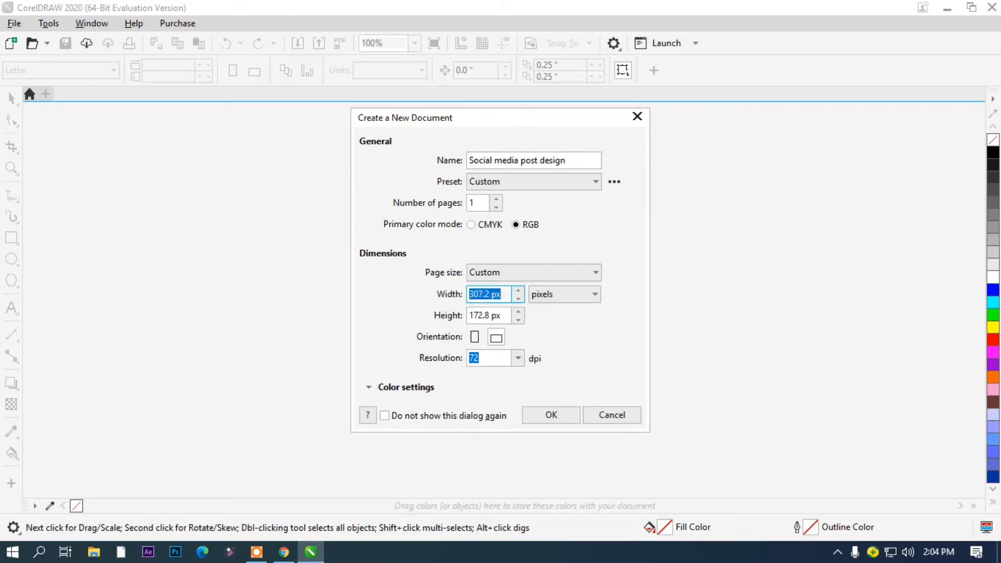
pyautogui.press('Tab')
pyautogui.press('Tab')
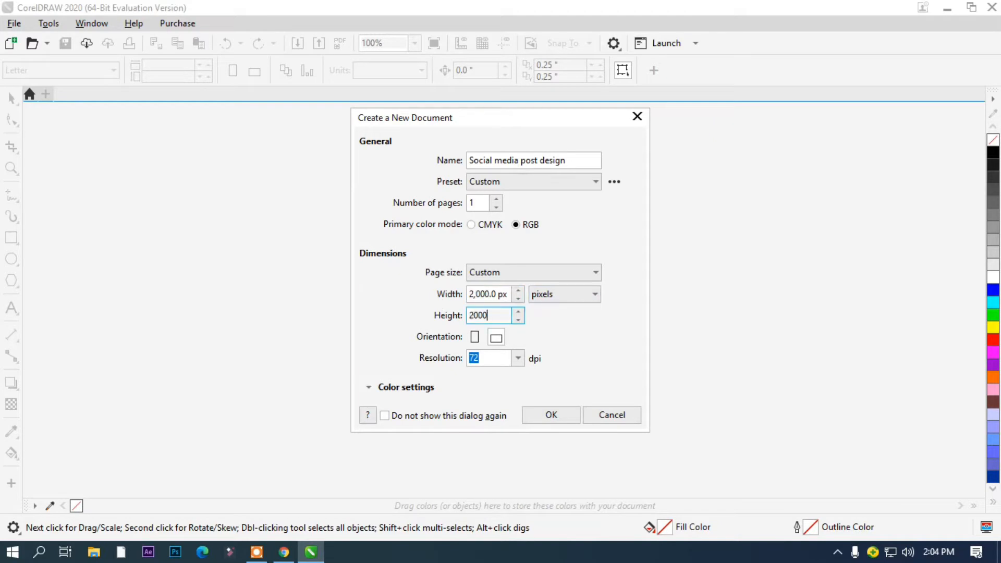
pyautogui.write('2000')
pyautogui.press('Return')
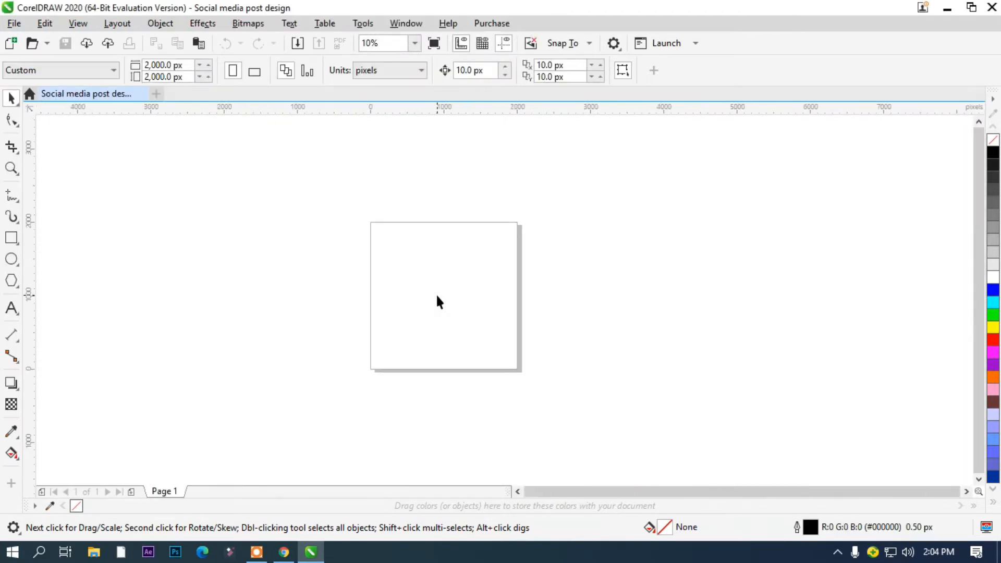
# Create a page-sized rectangle, fill it with red and remove its outline
pyautogui.doubleClick(11, 238)
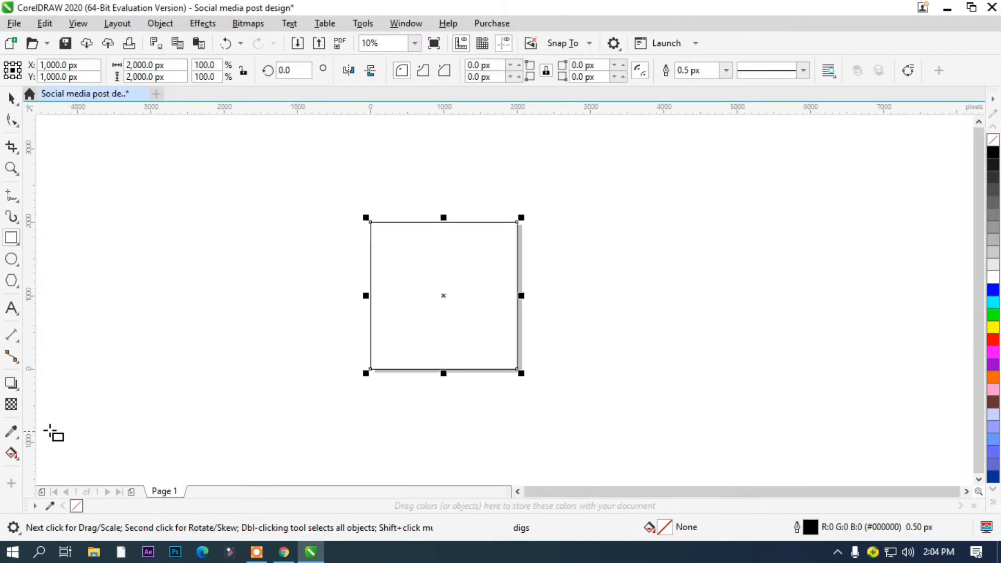
pyautogui.click(994, 341)
pyautogui.rightClick(994, 342)
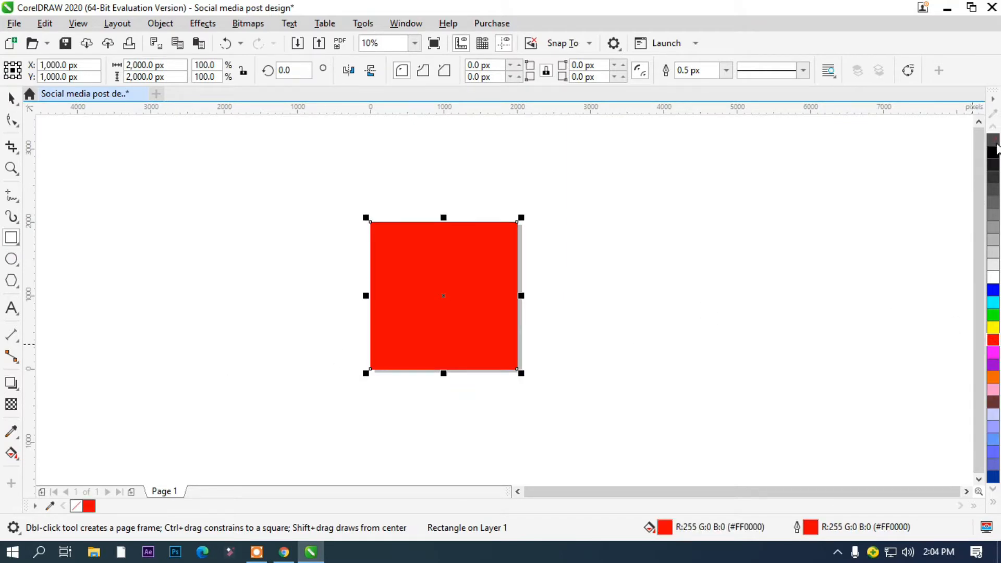
pyautogui.rightClick(993, 139)
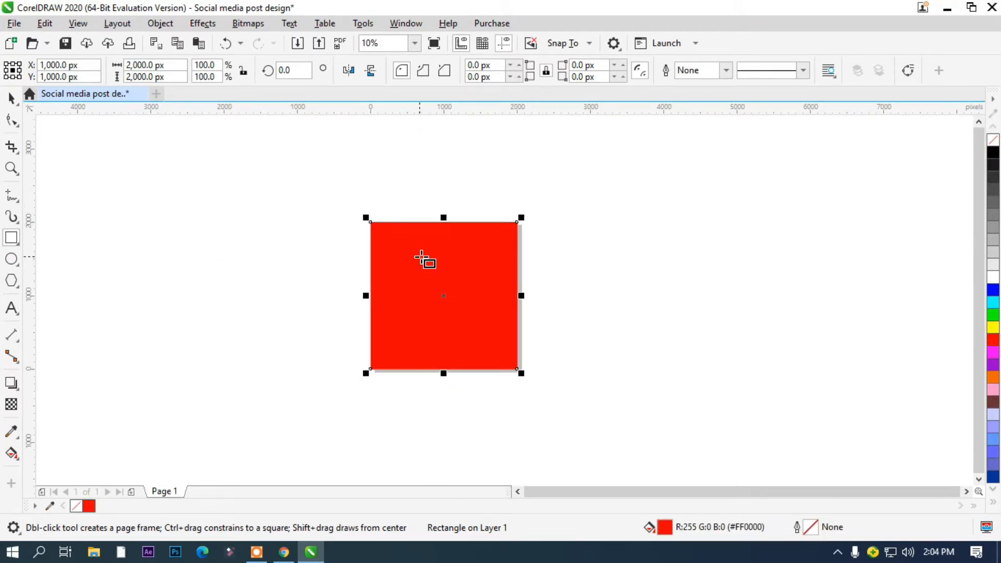
# Apply an elliptical fountain fill to the red page rectangle with the Interactive Fill tool
pyautogui.scroll(1, 425, 260)
pyautogui.scroll(-1, 484, 323)
pyautogui.scroll(1, 490, 318)
pyautogui.scroll(-1, 289, 161)
pyautogui.scroll(1, 287, 137)
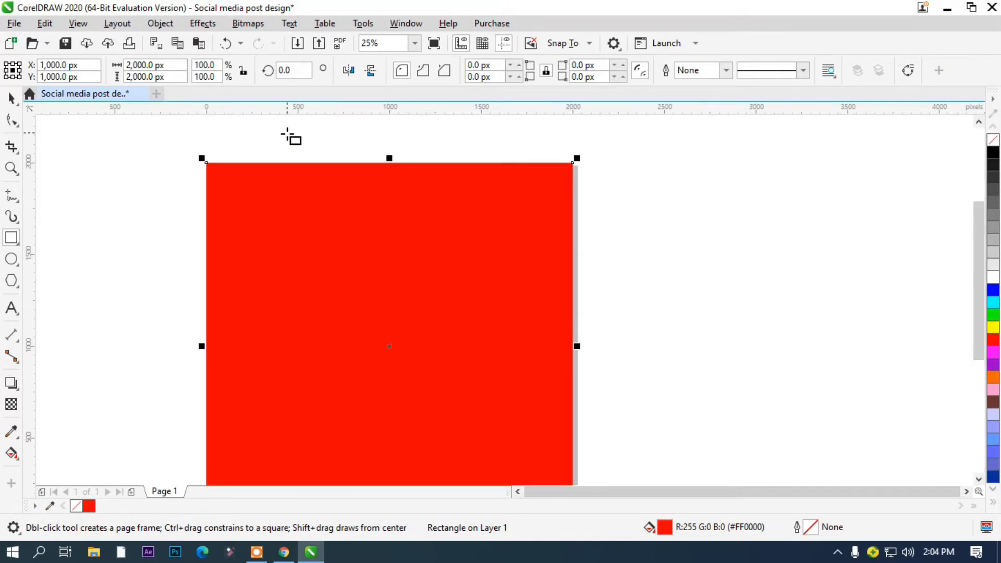
pyautogui.scroll(-1, 287, 137)
pyautogui.scroll(1, 226, 143)
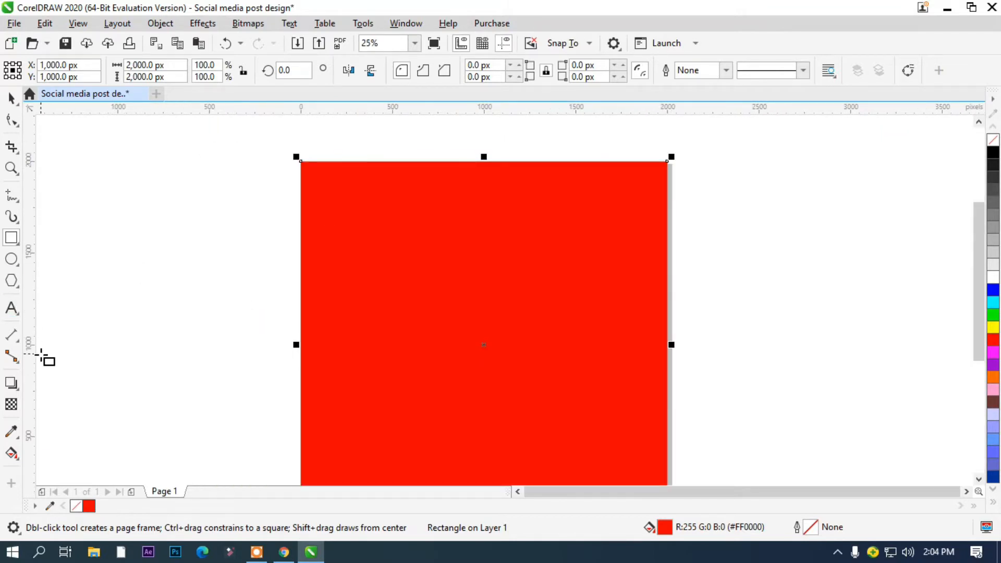
pyautogui.click(16, 455)
pyautogui.moveTo(520, 329)
pyautogui.mouseDown()
pyautogui.moveTo(582, 233)
pyautogui.moveTo(457, 404)
pyautogui.mouseUp()
pyautogui.moveTo(581, 232); pyautogui.dragTo(608, 194)
pyautogui.click(261, 70)
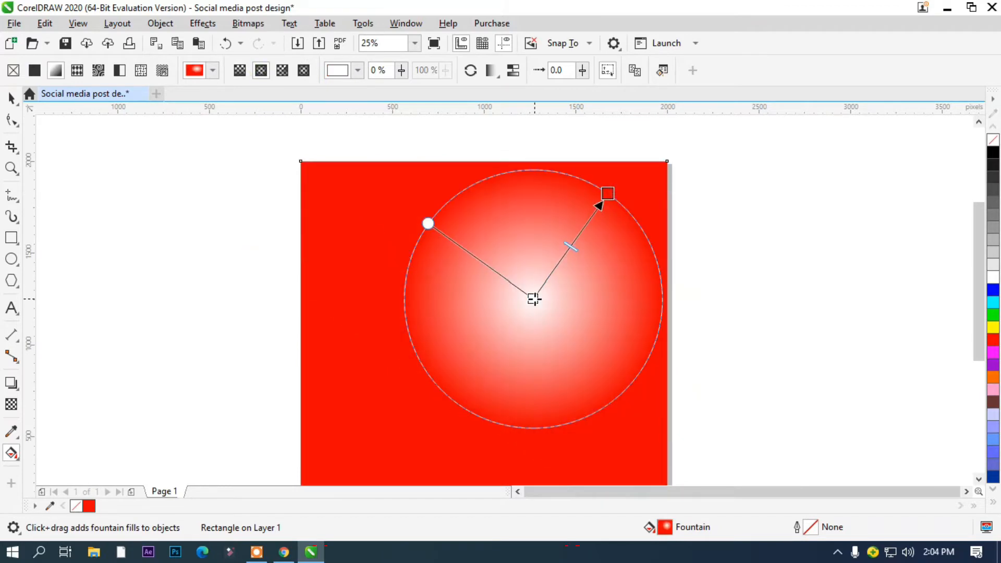
# Centre the elliptical gradient on the page rectangle and stretch its outer node to near the upper right corner
pyautogui.moveTo(532, 297); pyautogui.dragTo(467, 384)
pyautogui.scroll(-1, 467, 375)
pyautogui.moveTo(524, 302); pyautogui.dragTo(539, 290)
pyautogui.moveTo(467, 378); pyautogui.dragTo(473, 362)
# Set the gradient's centre node colour to dark red #8F1111
pyautogui.click(507, 357)
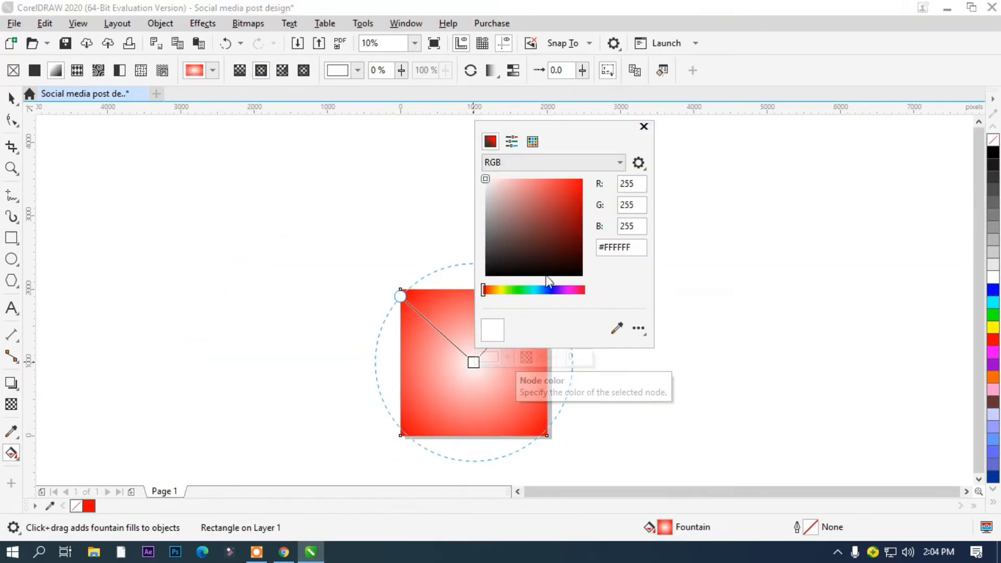
pyautogui.moveTo(562, 205)
pyautogui.mouseDown()
pyautogui.moveTo(574, 186)
pyautogui.moveTo(576, 217)
pyautogui.moveTo(583, 183)
pyautogui.moveTo(554, 242)
pyautogui.moveTo(573, 220)
pyautogui.mouseUp()
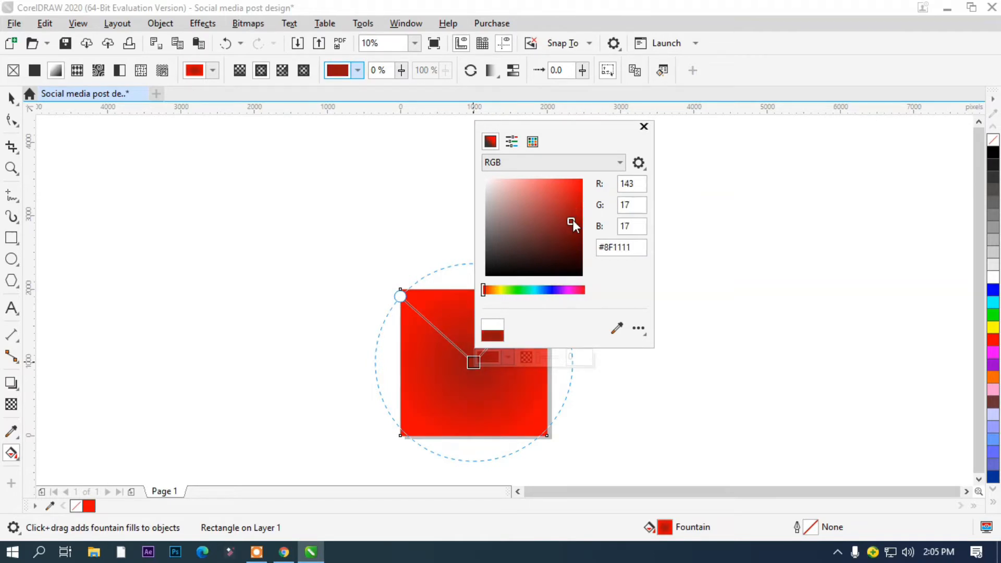
pyautogui.click(644, 126)
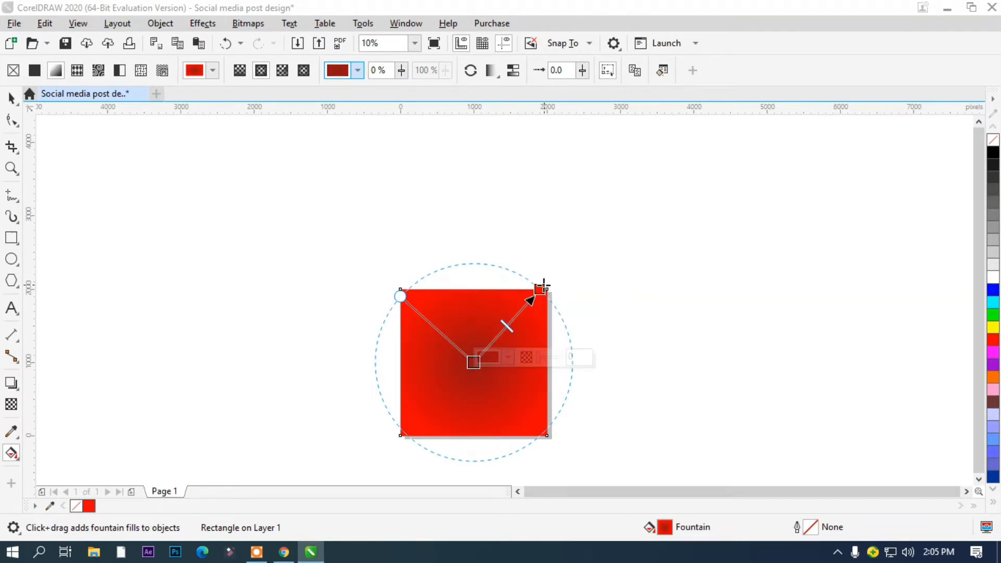
# Set the gradient's outer node colour to very dark red #420505 and finish editing the fill
pyautogui.click(537, 288)
pyautogui.click(574, 284)
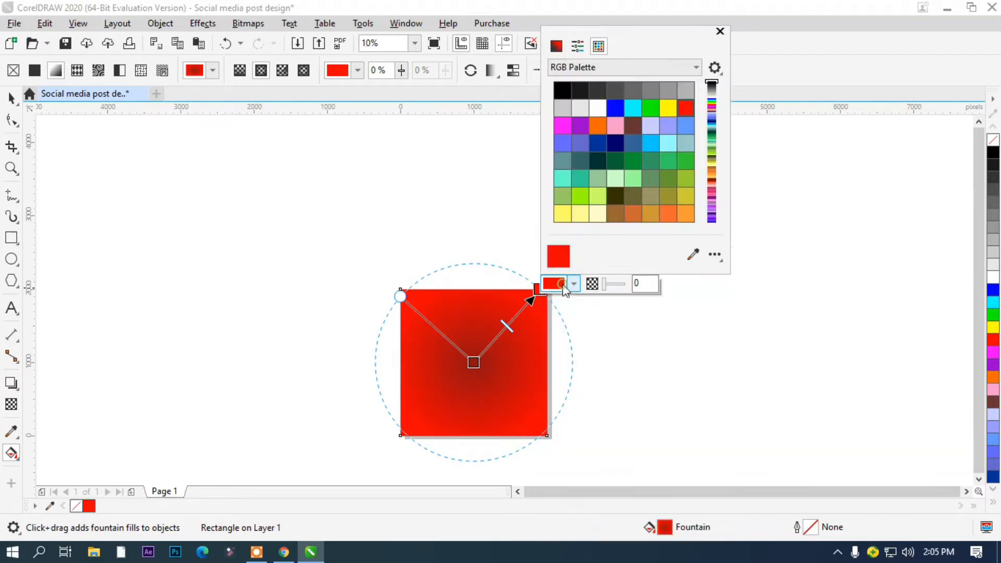
pyautogui.click(573, 284)
pyautogui.click(573, 284)
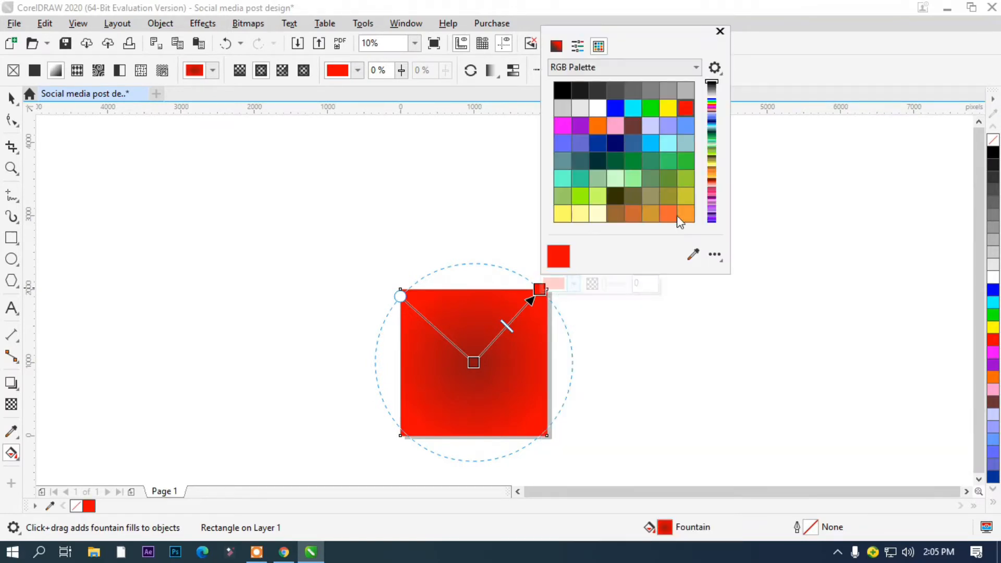
pyautogui.click(557, 46)
pyautogui.click(627, 135)
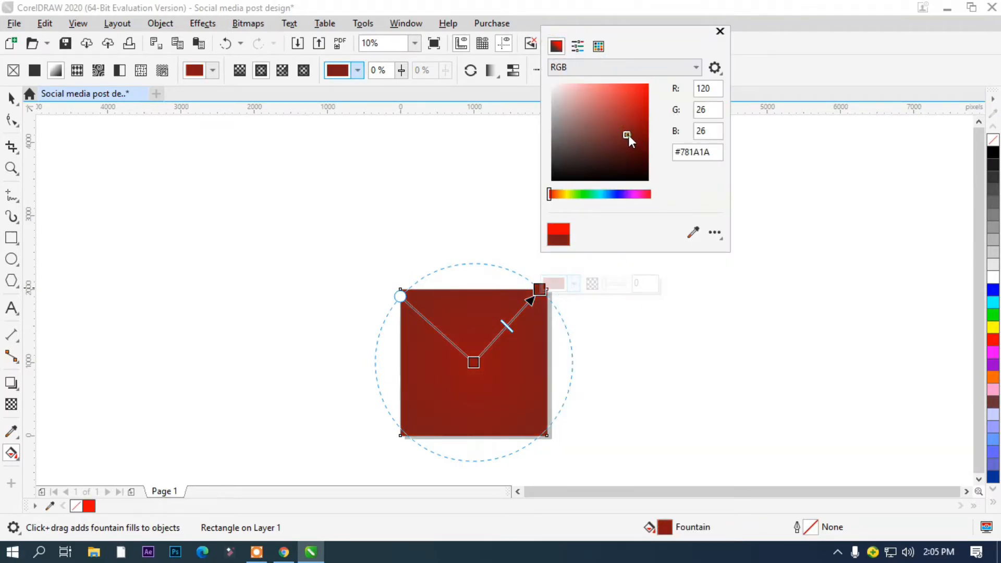
pyautogui.moveTo(627, 134)
pyautogui.mouseDown()
pyautogui.moveTo(642, 141)
pyautogui.moveTo(642, 157)
pyautogui.mouseUp()
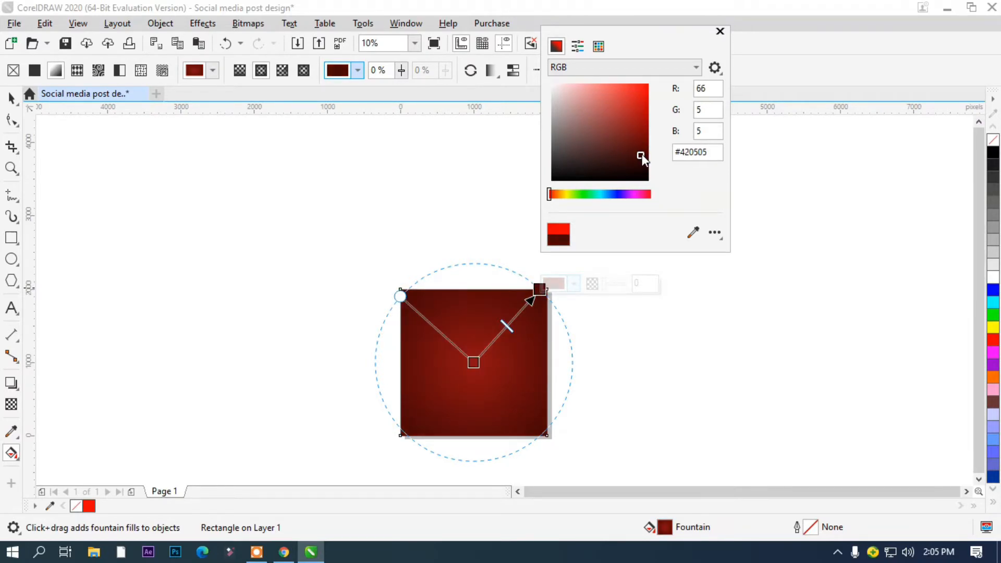
pyautogui.click(719, 31)
pyautogui.press('space')
# Draw a three-sided polygon about 485 by 435 px right of the page, filled orange #FF6600 with no outline
pyautogui.scroll(-1, 386, 308)
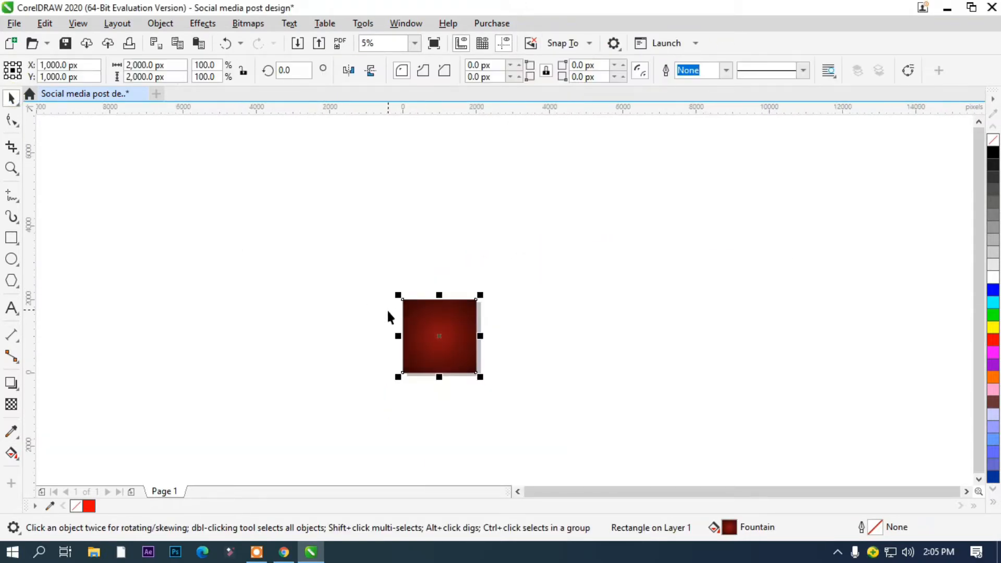
pyautogui.scroll(1, 388, 315)
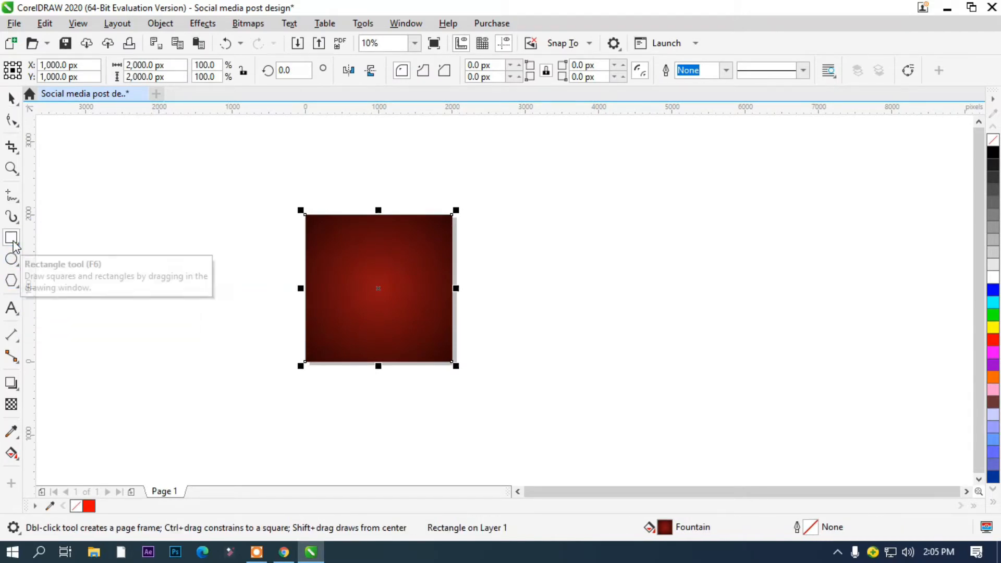
pyautogui.click(11, 280)
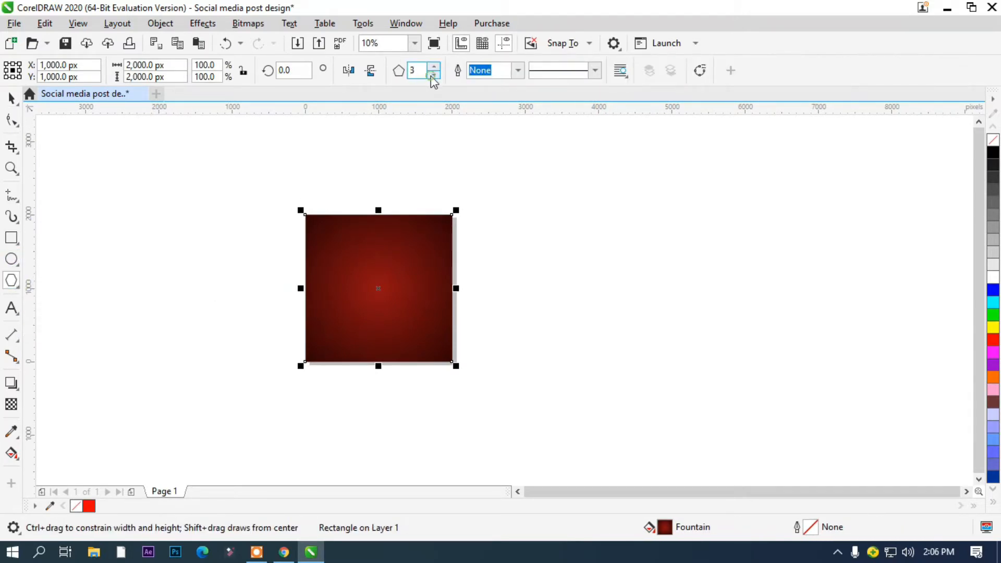
pyautogui.moveTo(499, 179)
pyautogui.mouseDown()
pyautogui.moveTo(536, 241)
pyautogui.moveTo(552, 235)
pyautogui.moveTo(542, 223)
pyautogui.mouseUp()
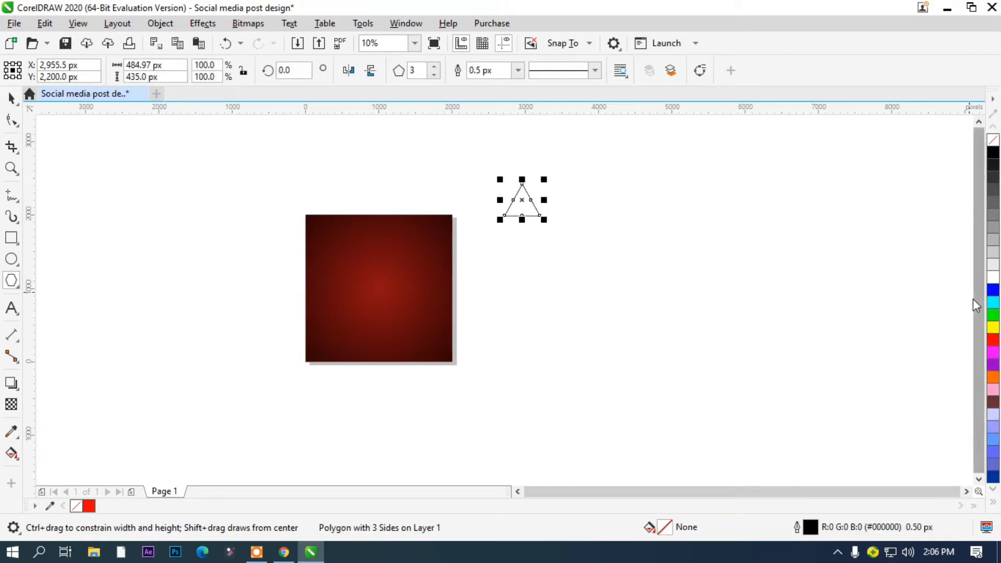
pyautogui.click(993, 377)
pyautogui.rightClick(993, 139)
pyautogui.scroll(2, 530, 200)
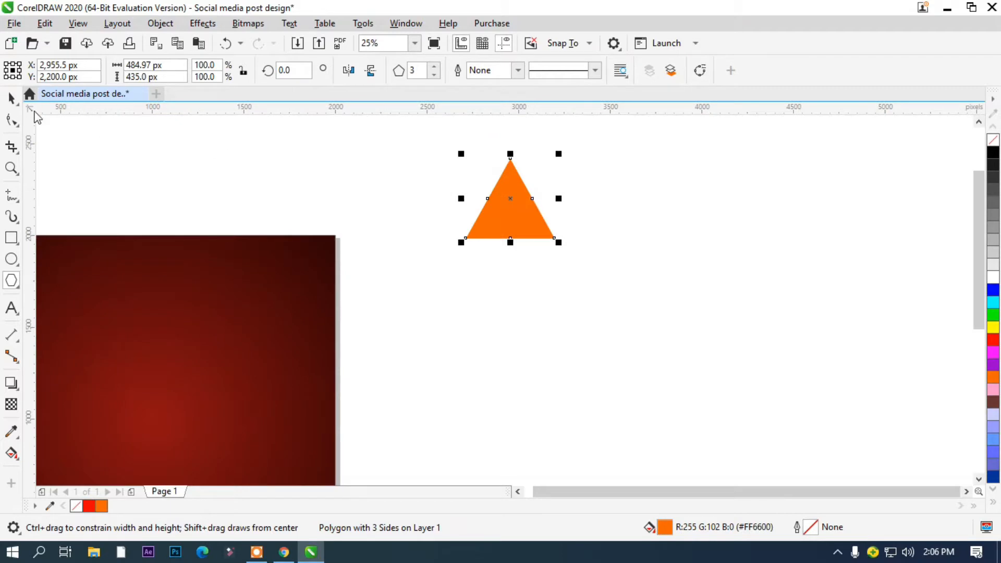
# Duplicate the orange triangle side by side with touching base corners, repeating the duplication to form a row of four
pyautogui.press('space')
pyautogui.moveTo(513, 190); pyautogui.dragTo(605, 204)
pyautogui.rightClick(606, 204)
pyautogui.scroll(1, 605, 203)
pyautogui.scroll(2, 554, 280)
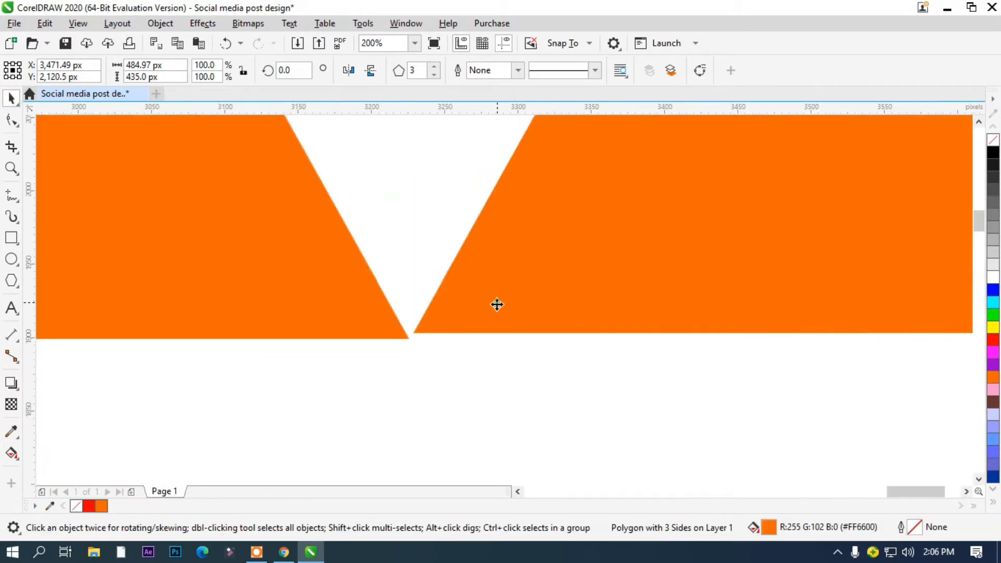
pyautogui.moveTo(497, 304); pyautogui.dragTo(492, 306)
pyautogui.scroll(-2, 492, 306)
pyautogui.scroll(-1, 462, 209)
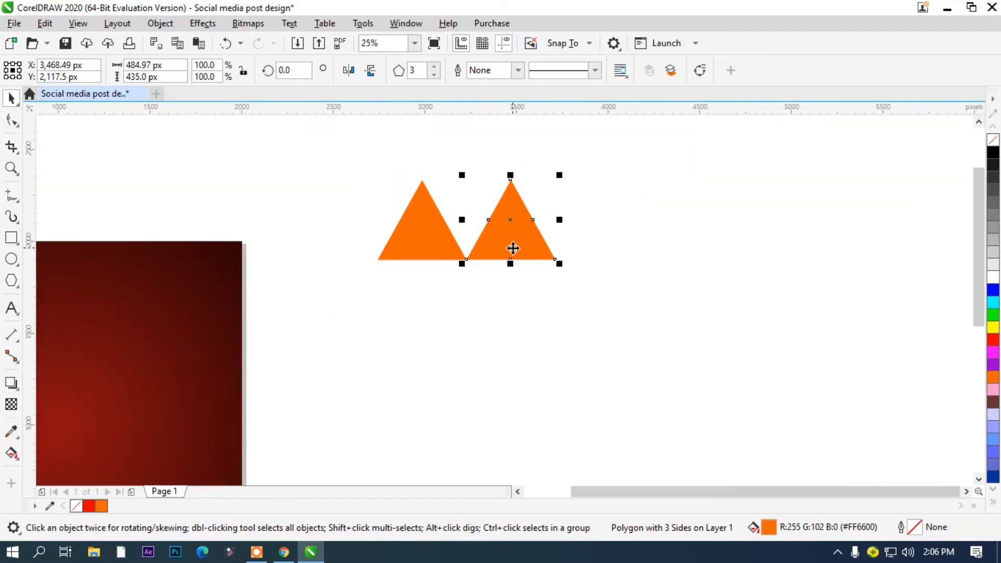
pyautogui.hotkey('ctrl', 'r')
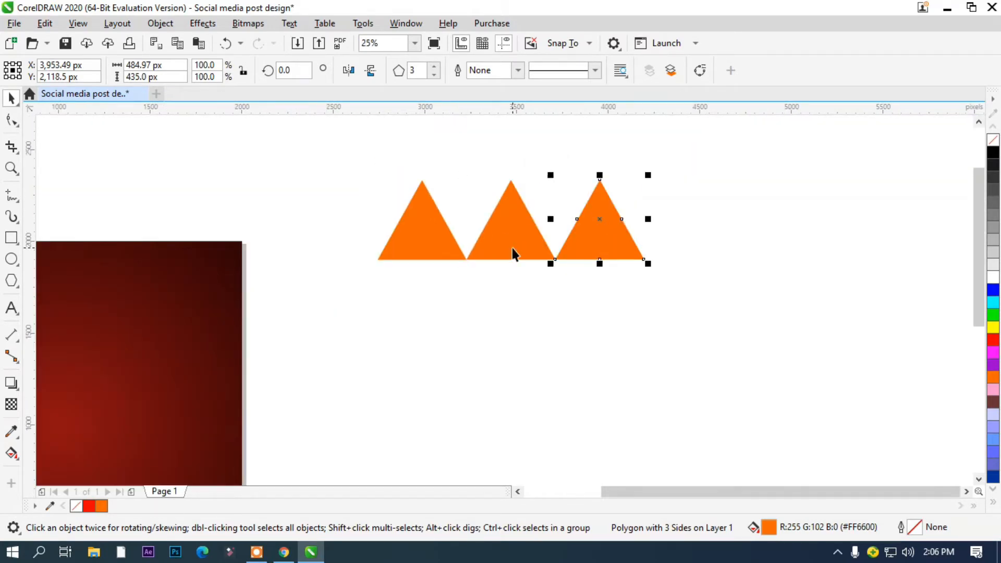
pyautogui.hotkey('ctrl', 'r')
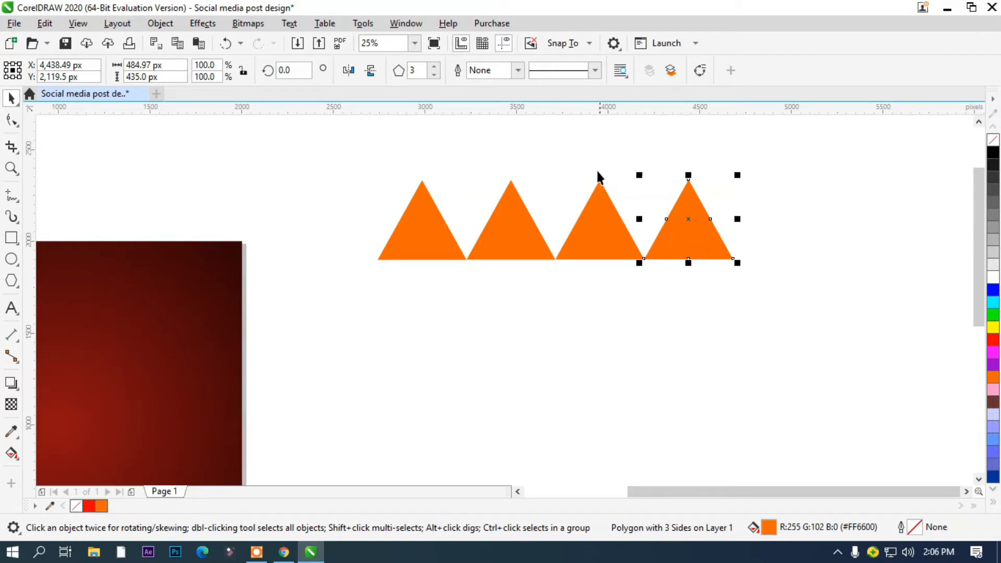
# Flip the fourth triangle upside down and shift it slightly away from the row
pyautogui.click(349, 70)
pyautogui.moveTo(712, 194)
pyautogui.mouseDown()
pyautogui.moveTo(605, 168)
pyautogui.moveTo(718, 193)
pyautogui.mouseUp()
# Group the three upright triangles of the row
pyautogui.click(673, 266)
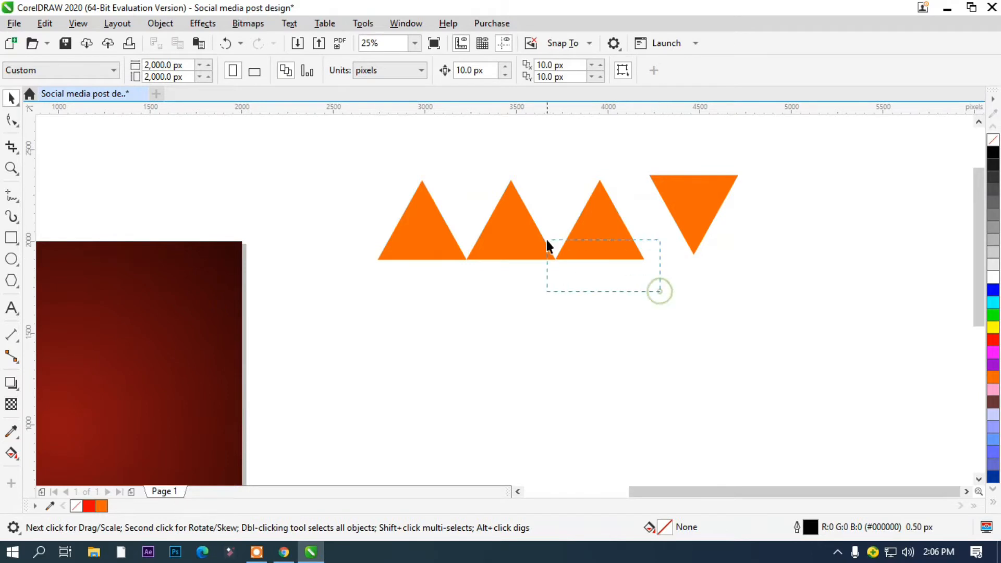
pyautogui.moveTo(326, 170); pyautogui.dragTo(326, 170)
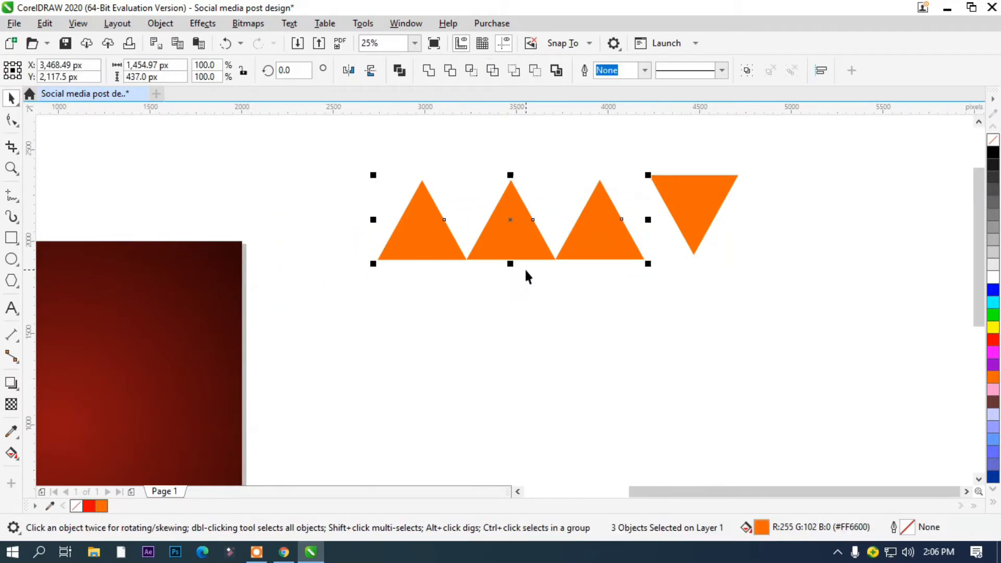
pyautogui.hotkey('ctrl', 'g')
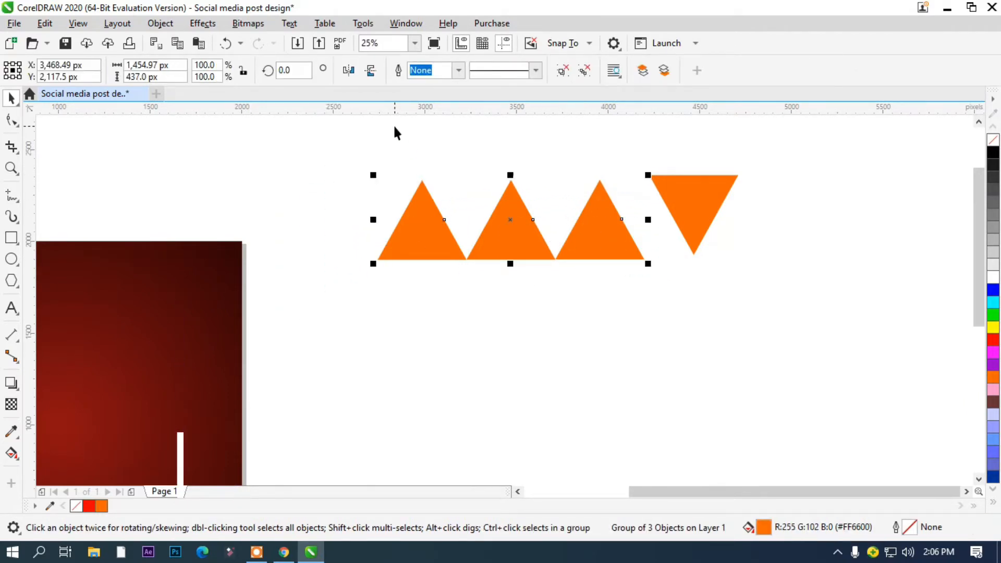
# Duplicate the group of three triangles, flip the copy vertically and fit it into the gaps between the upright ones
pyautogui.press('Up')
pyautogui.press('Right')
pyautogui.click(370, 71)
pyautogui.moveTo(518, 187); pyautogui.dragTo(560, 187)
# Flip the single end triangle upright and align its base corner with the end of the row
pyautogui.click(706, 208)
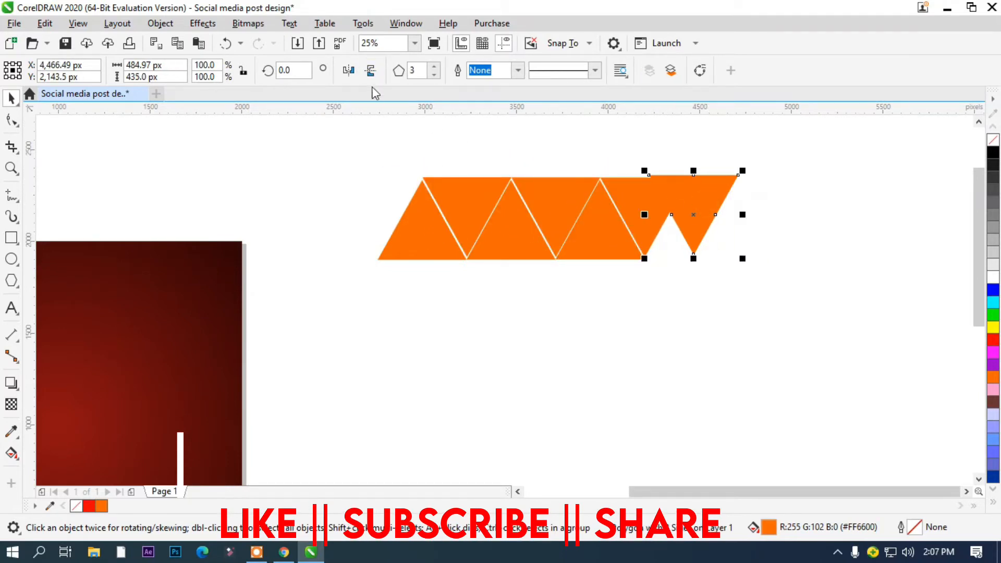
pyautogui.click(371, 71)
pyautogui.moveTo(704, 233); pyautogui.dragTo(700, 236)
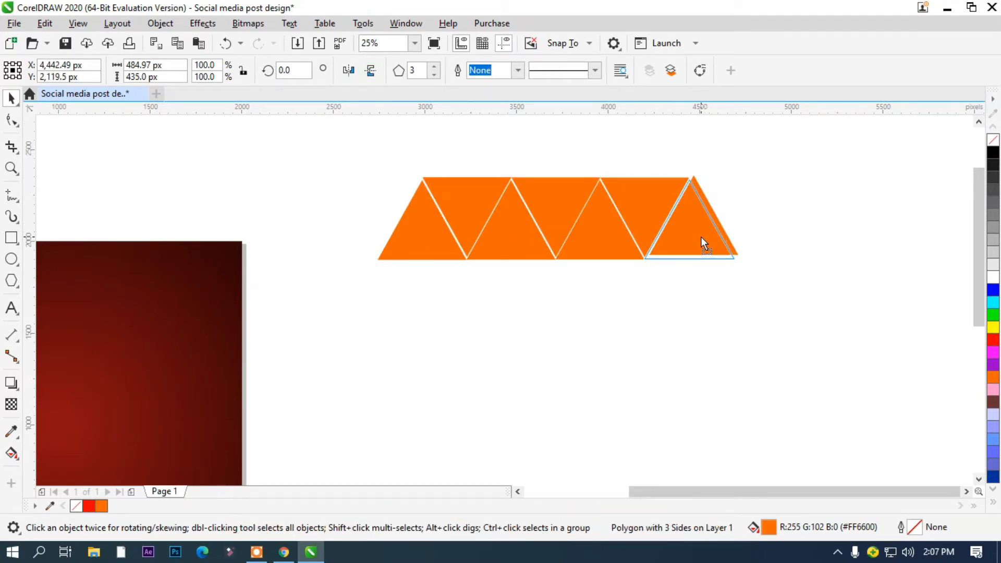
pyautogui.scroll(8, 701, 237)
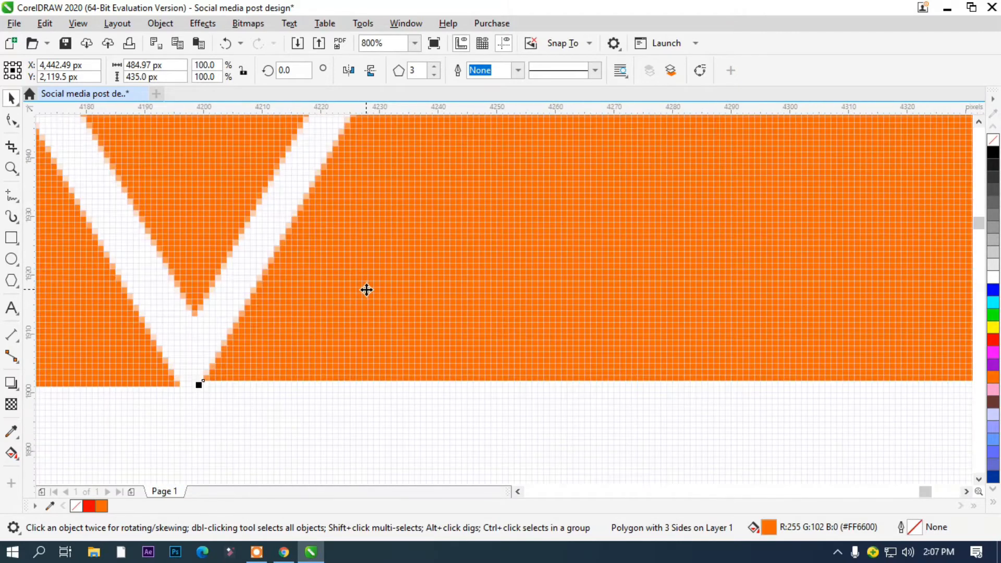
pyautogui.moveTo(366, 290); pyautogui.dragTo(343, 295)
# Group all the triangles of the orange row into a single object
pyautogui.scroll(-10, 344, 297)
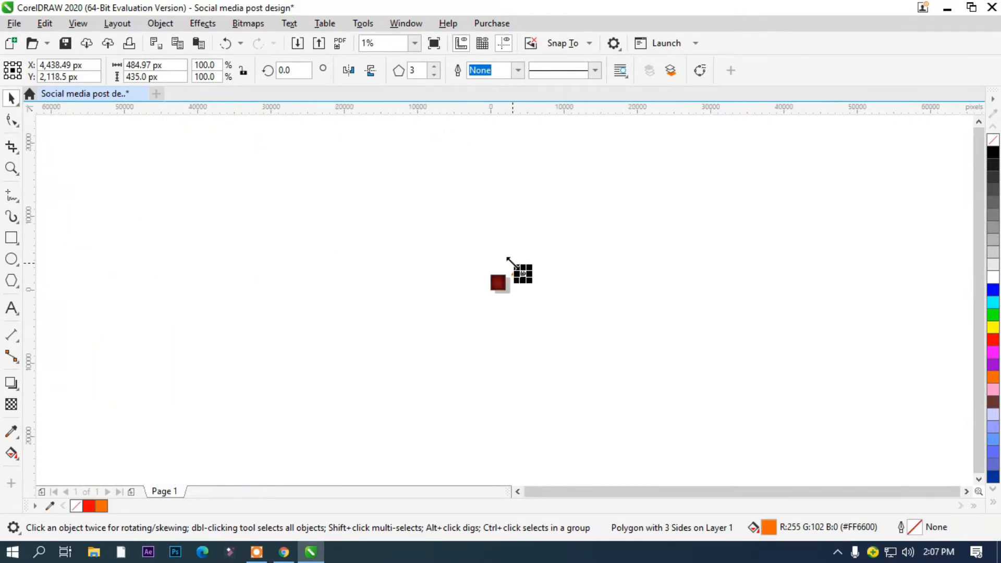
pyautogui.scroll(4, 521, 270)
pyautogui.click(671, 410)
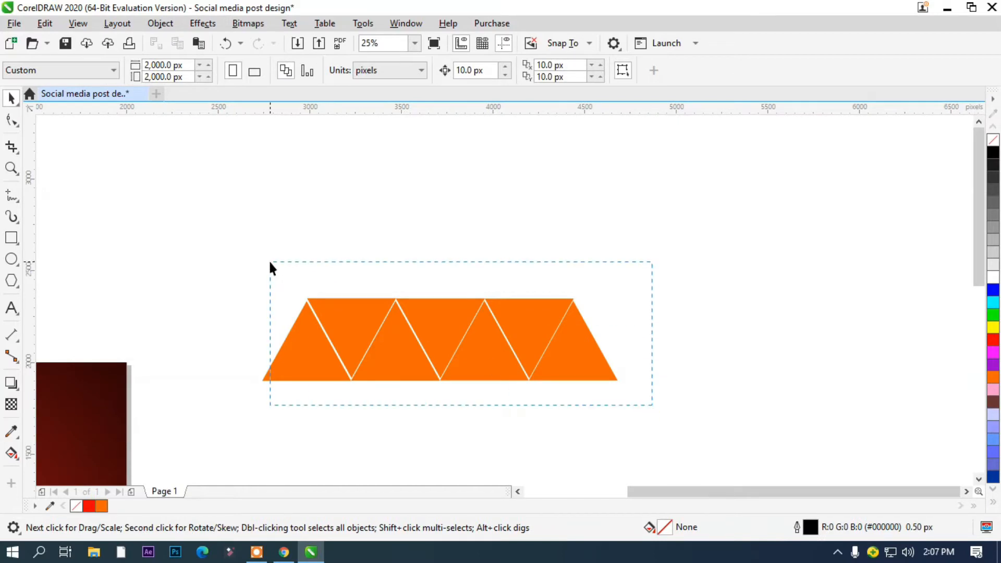
pyautogui.moveTo(270, 266); pyautogui.dragTo(270, 267)
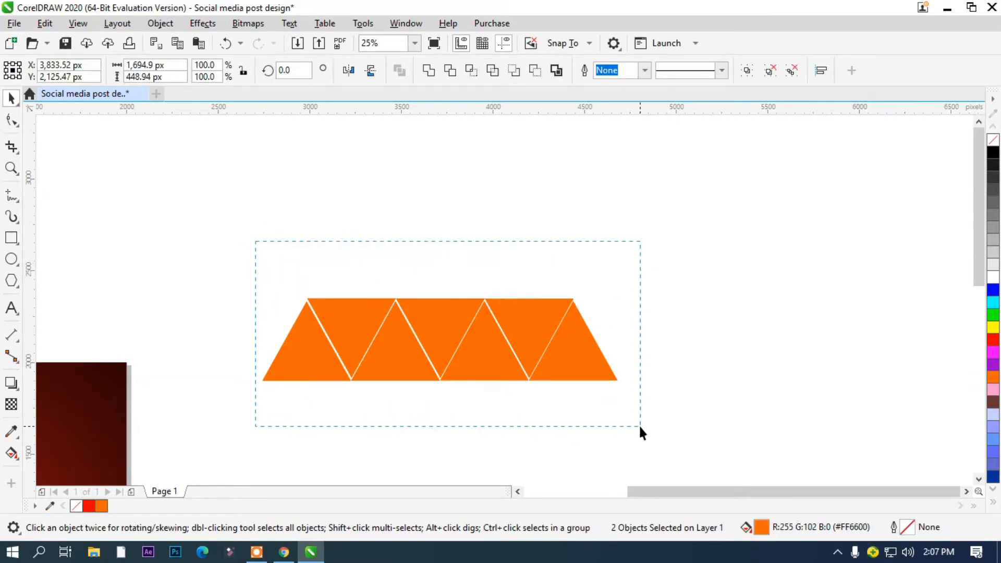
pyautogui.moveTo(639, 424); pyautogui.dragTo(639, 424)
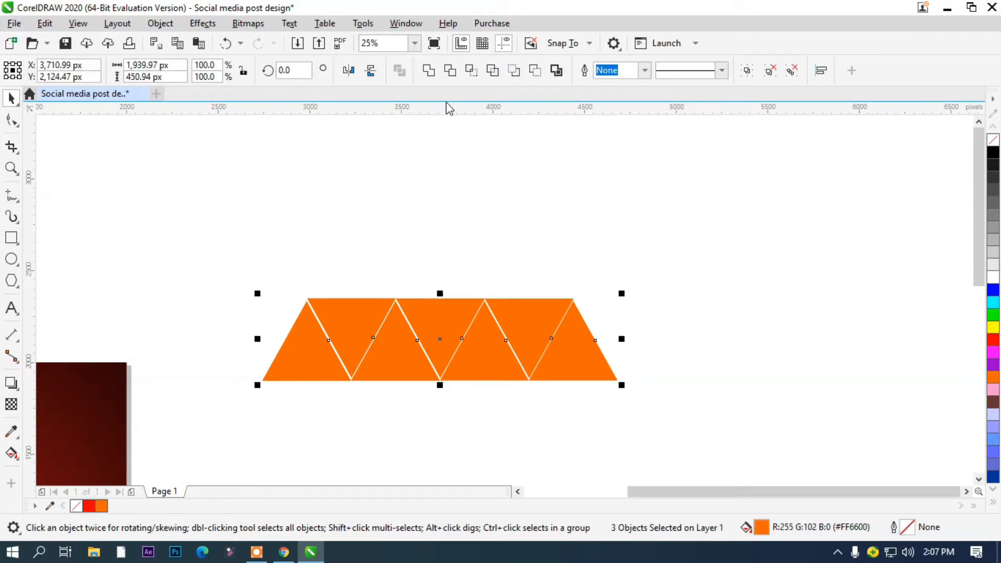
pyautogui.hotkey('ctrl', 'g')
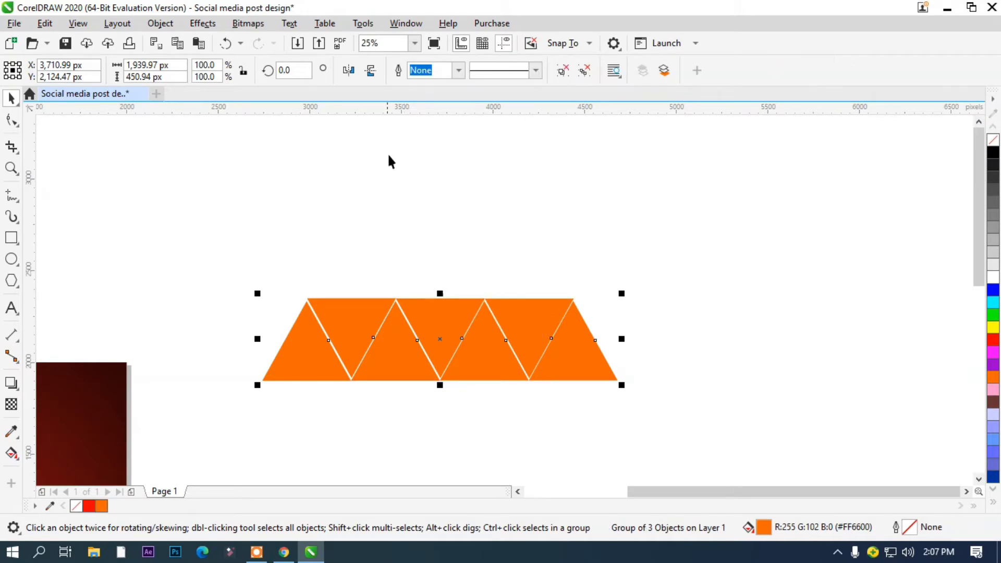
# Duplicate the grouped triangle row directly above the original and flip the copy vertically
pyautogui.moveTo(451, 322); pyautogui.dragTo(453, 237)
pyautogui.rightClick(452, 236)
pyautogui.click(366, 71)
pyautogui.scroll(-3, 529, 229)
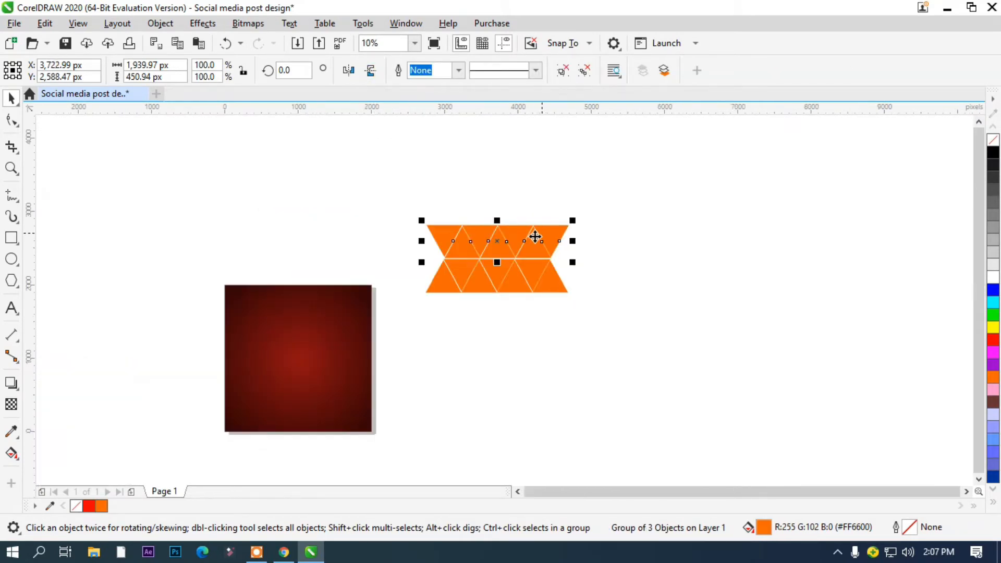
# Scale both triangle rows down together about their centre to about 964 by 452 px
pyautogui.click(601, 324)
pyautogui.moveTo(601, 325); pyautogui.dragTo(401, 193)
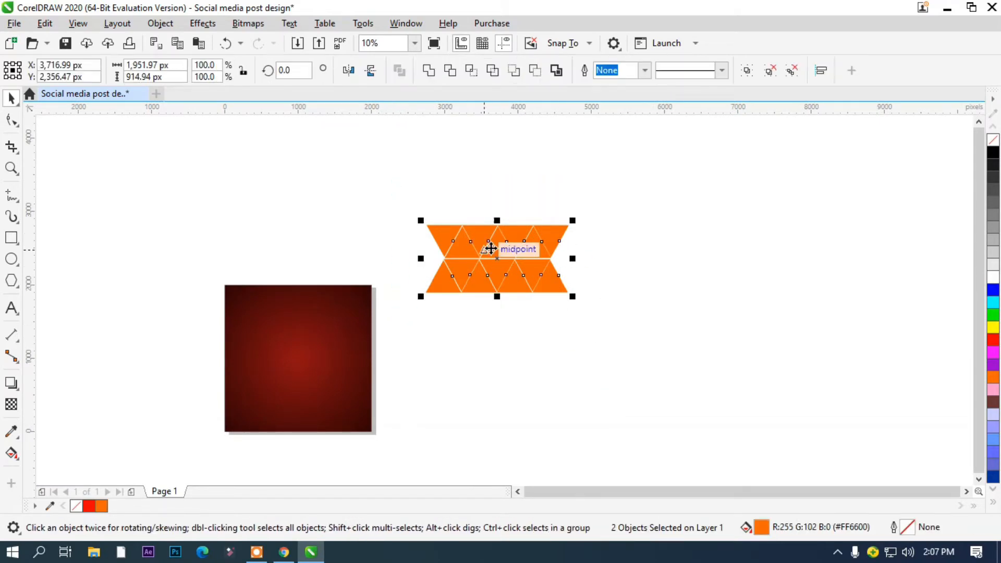
pyautogui.moveTo(572, 221); pyautogui.dragTo(548, 237)
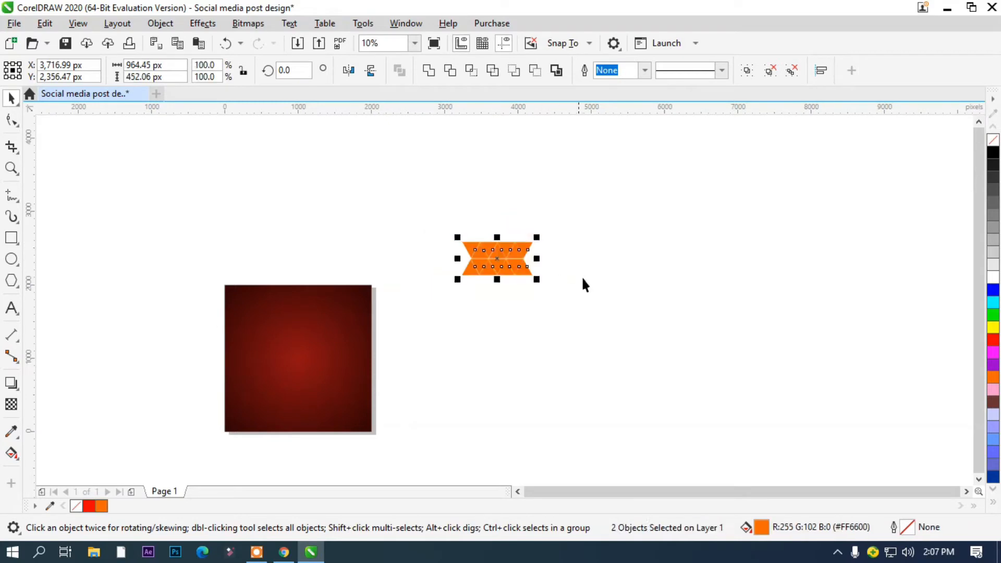
# Move both triangle rows onto the lower-left corner of the red background and rotate them to about 133.5 degrees
pyautogui.moveTo(549, 287); pyautogui.dragTo(438, 219)
pyautogui.moveTo(498, 255); pyautogui.dragTo(223, 415)
pyautogui.click(254, 415)
pyautogui.scroll(2, 265, 438)
pyautogui.click(77, 404)
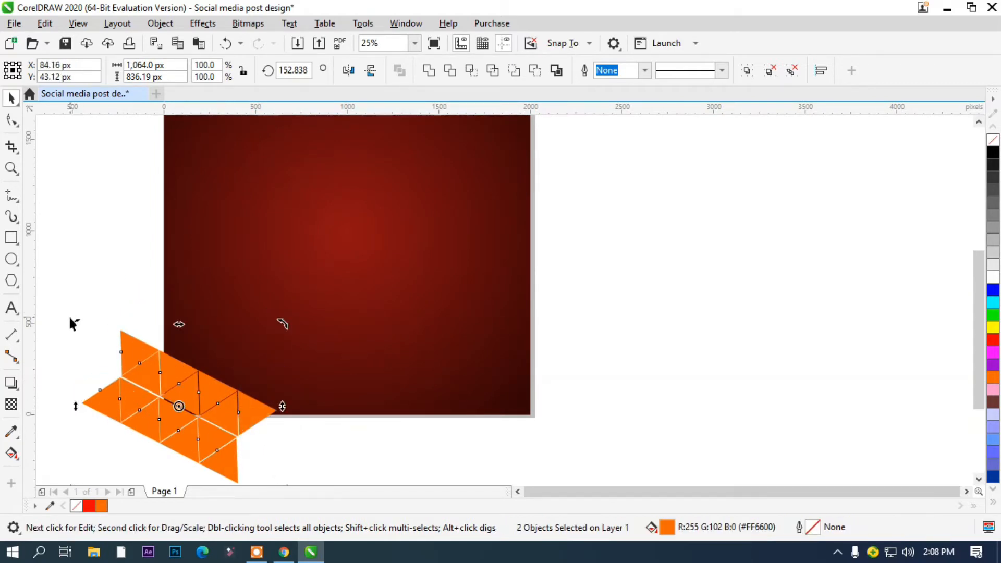
pyautogui.moveTo(76, 319); pyautogui.dragTo(172, 359)
# Group the two rotated triangle rows and shift the group slightly further over the background's lower-left corner
pyautogui.press('Escape')
pyautogui.moveTo(248, 449); pyautogui.dragTo(255, 427)
pyautogui.hotkey('ctrl', 'z')
pyautogui.keyDown('shift'); pyautogui.click(170, 425); pyautogui.keyUp('shift')
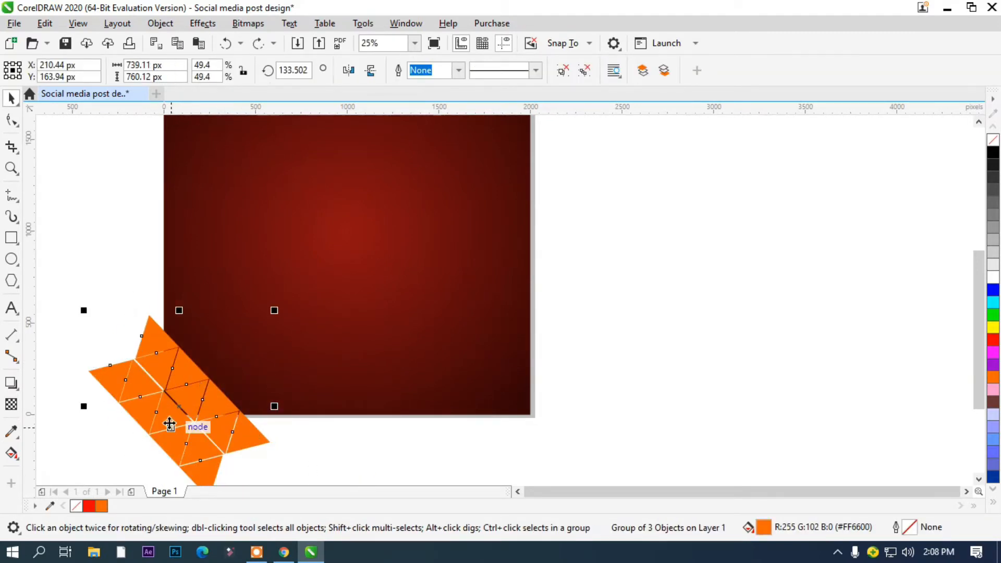
pyautogui.hotkey('ctrl', 'g')
pyautogui.moveTo(204, 391); pyautogui.dragTo(217, 373)
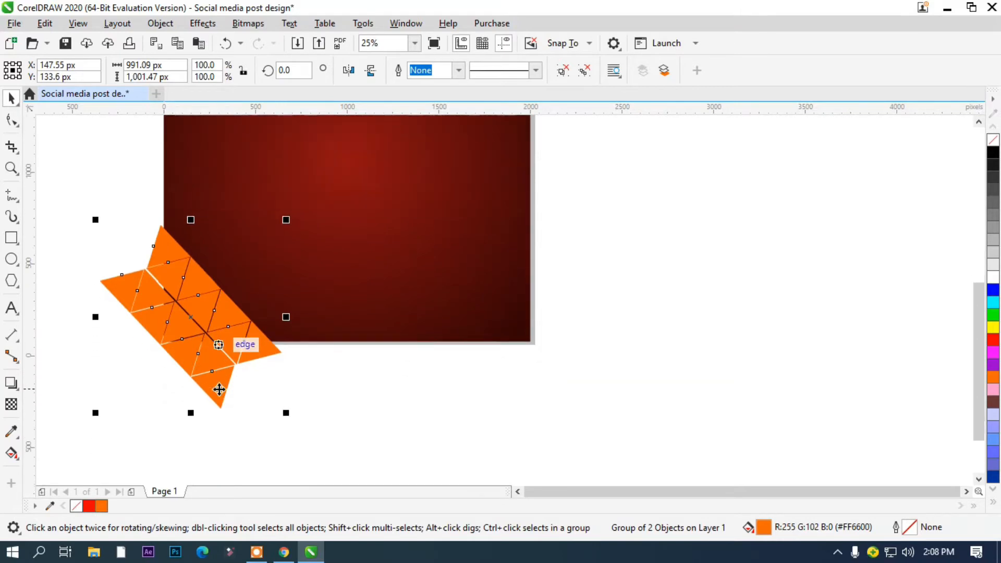
# Duplicate the triangle pattern, shrink the copy to about 391 by 395 px and place it inside the background's lower-right corner
pyautogui.scroll(-4, 222, 386)
pyautogui.scroll(4, 228, 373)
pyautogui.moveTo(214, 337); pyautogui.dragTo(556, 328)
pyautogui.rightClick(556, 327)
pyautogui.moveTo(442, 255); pyautogui.dragTo(496, 311)
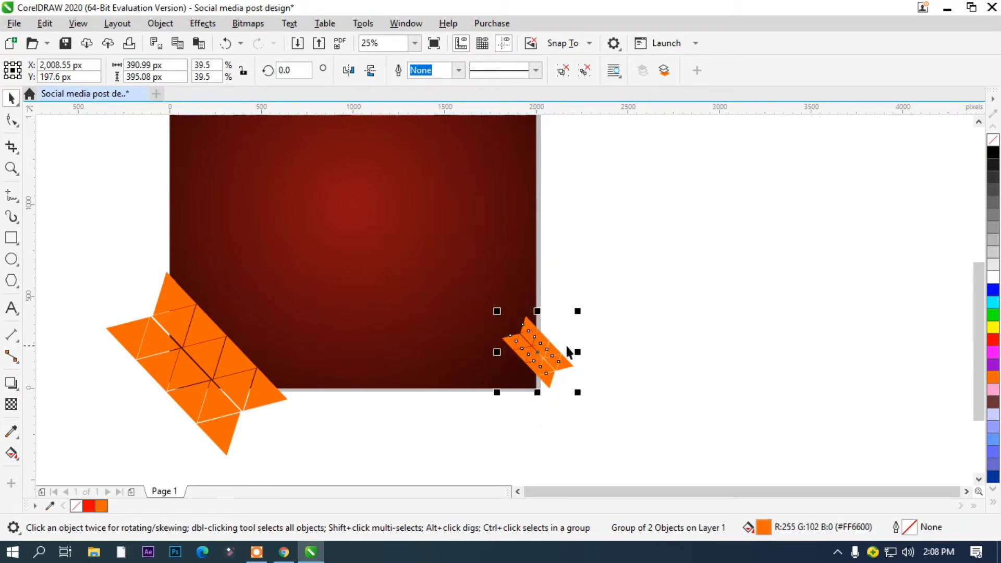
pyautogui.moveTo(555, 357); pyautogui.dragTo(513, 352)
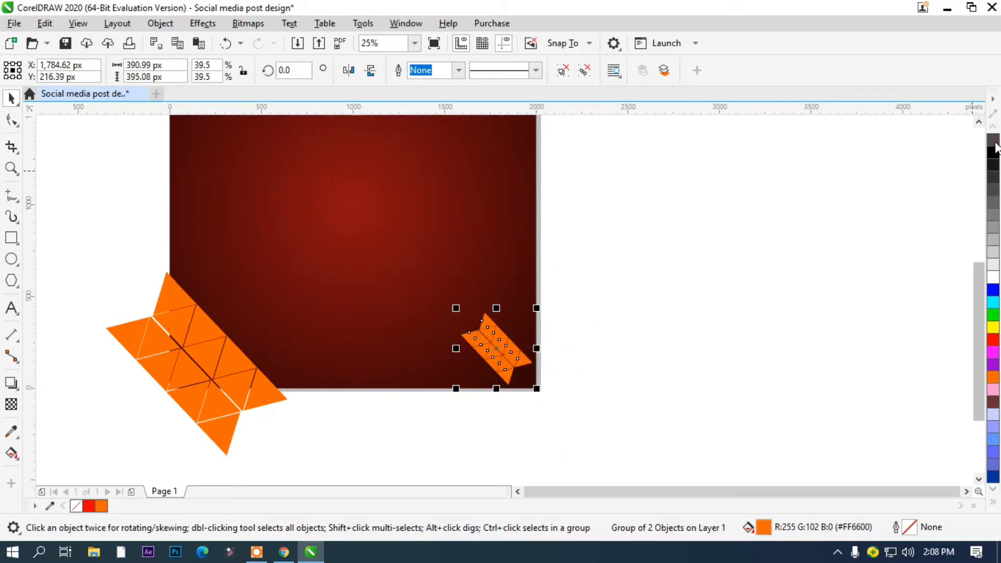
# Remove the small pattern's fill and give it an orange outline
pyautogui.rightClick(993, 389)
pyautogui.click(993, 140)
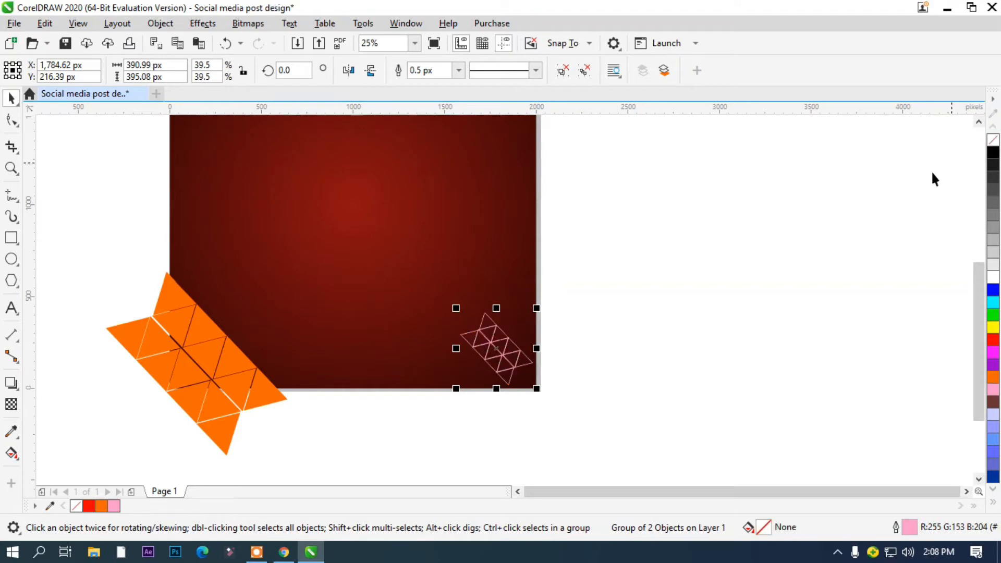
pyautogui.rightClick(993, 377)
# Set the small triangle pattern's outline width to 10 px
pyautogui.click(459, 70)
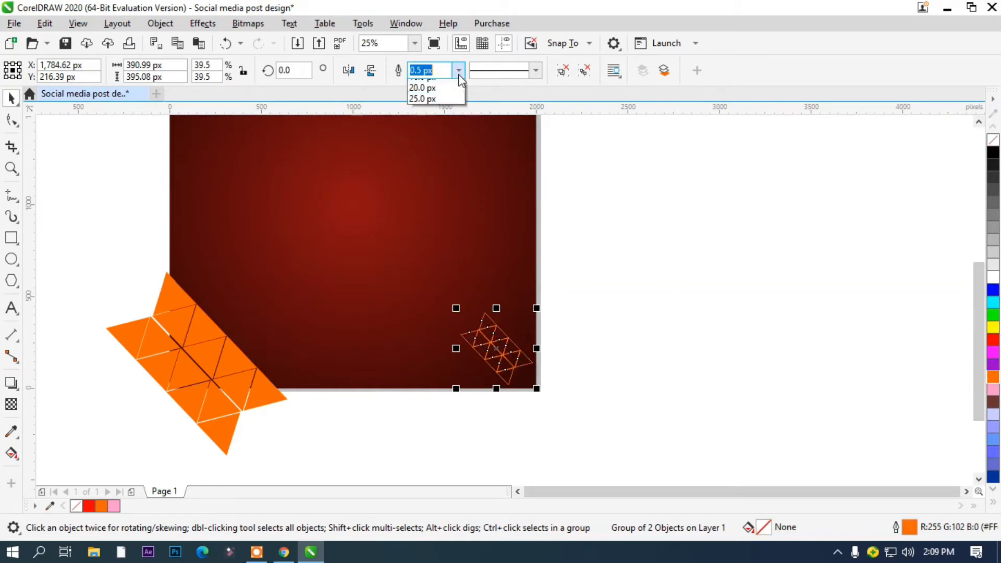
pyautogui.click(423, 130)
pyautogui.click(459, 70)
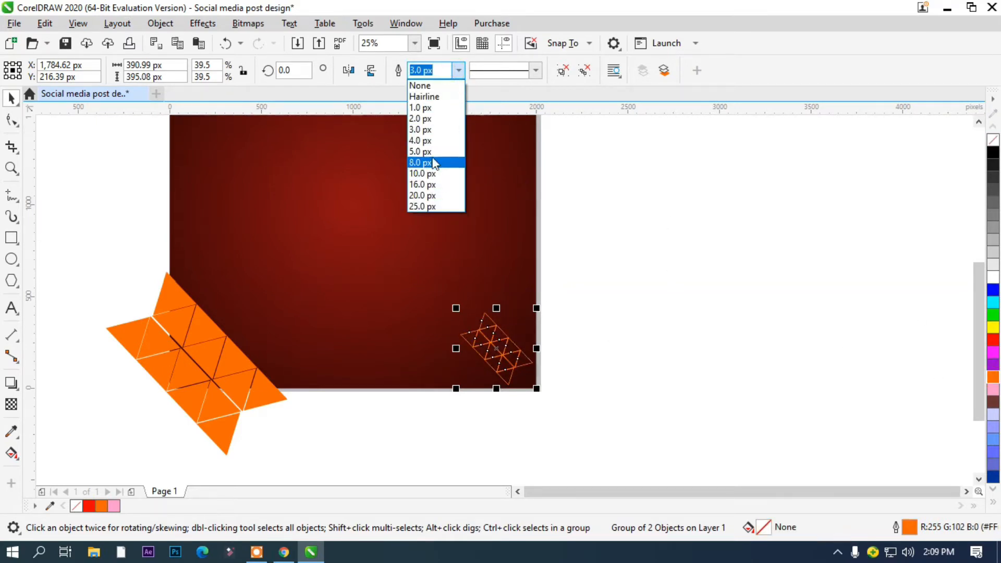
pyautogui.click(433, 141)
pyautogui.click(459, 70)
pyautogui.click(425, 176)
pyautogui.click(578, 242)
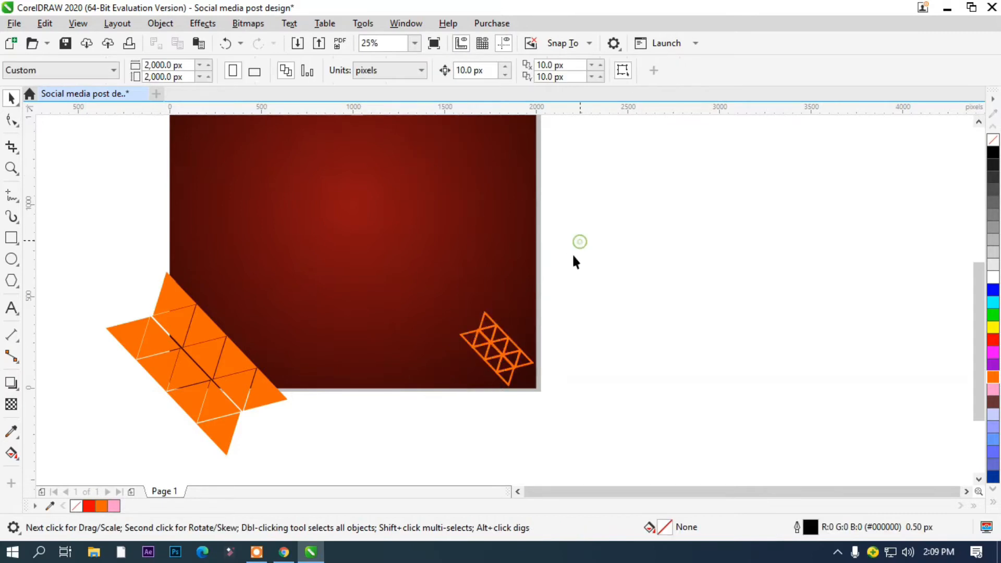
# Move the outlined small pattern down slightly so it overlaps the background's lower edge
pyautogui.moveTo(504, 348)
pyautogui.mouseDown()
pyautogui.moveTo(502, 288)
pyautogui.moveTo(507, 359)
pyautogui.mouseUp()
pyautogui.scroll(-1, 527, 355)
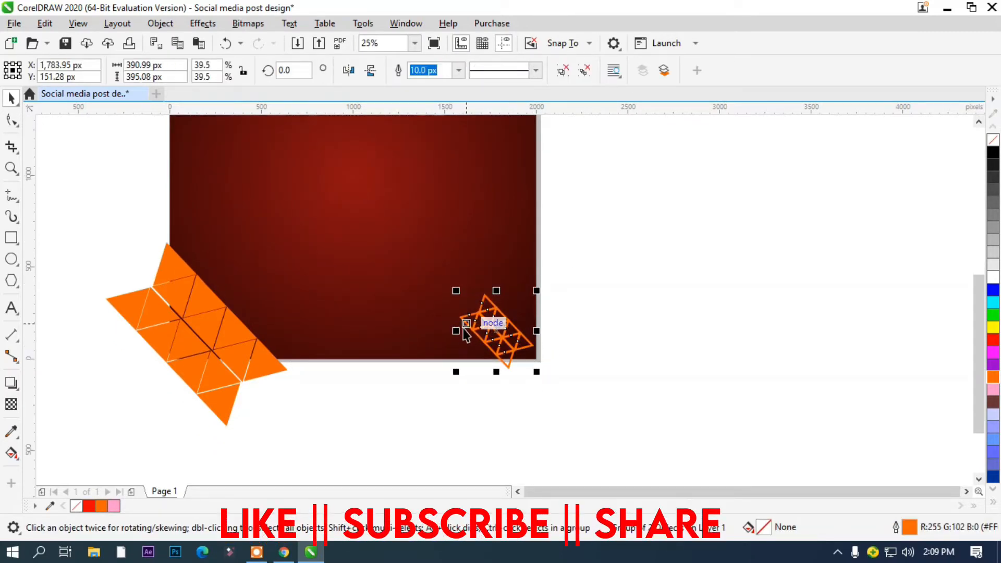
pyautogui.scroll(-1, 464, 206)
pyautogui.scroll(-2, 464, 202)
pyautogui.scroll(1, 449, 151)
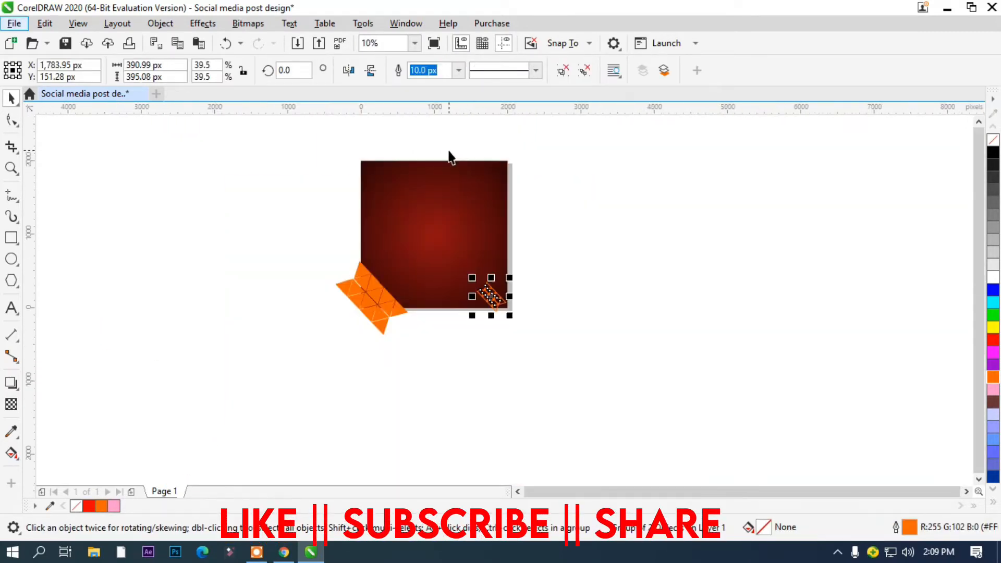
# Draw a near-circular ellipse about 1,440 by 1,420 px beside the red background with a 20 px orange outline
pyautogui.press('F7')
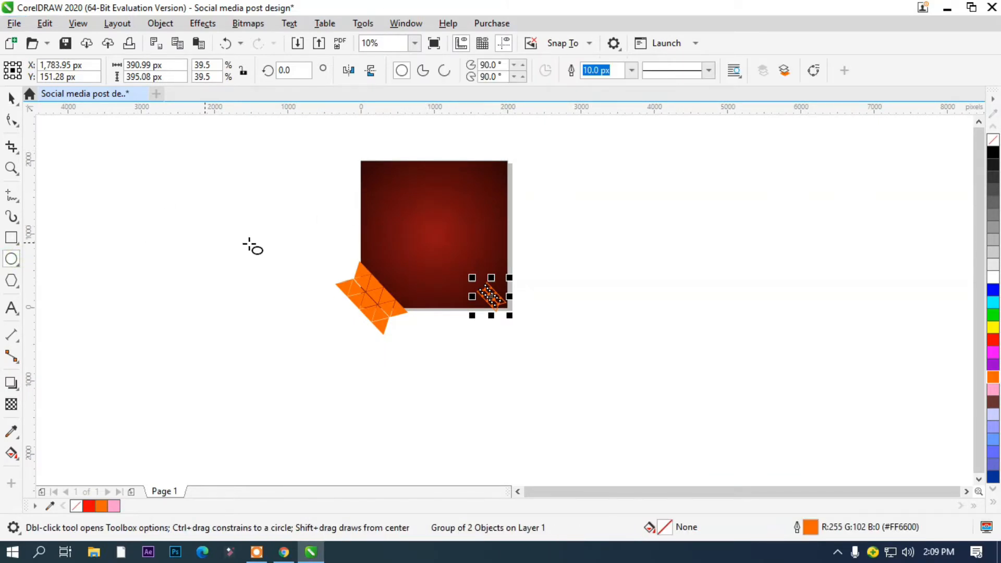
pyautogui.moveTo(613, 217); pyautogui.dragTo(670, 272)
pyautogui.rightClick(993, 377)
pyautogui.click(631, 70)
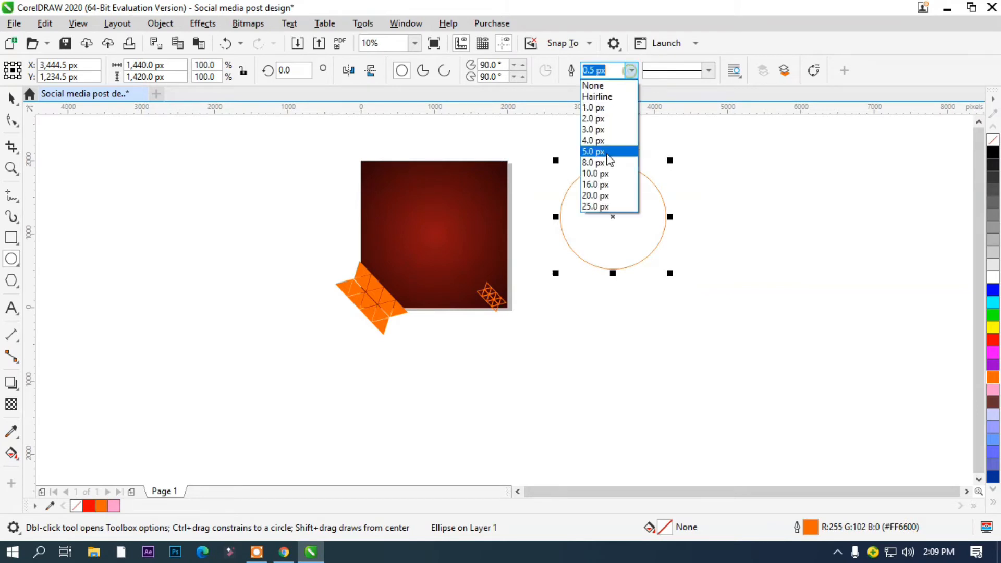
pyautogui.click(596, 154)
pyautogui.click(631, 69)
pyautogui.click(605, 176)
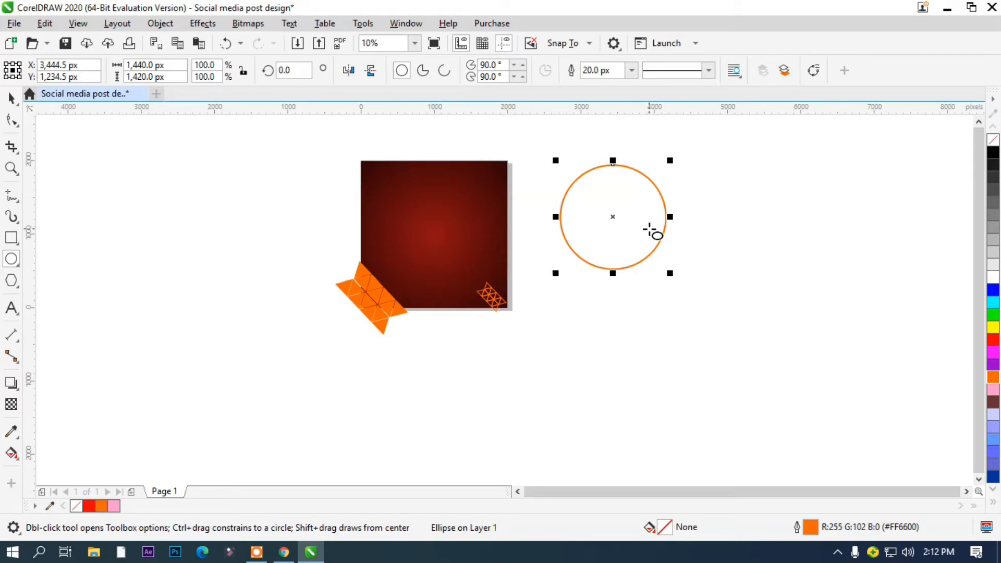
# Create a smaller concentric copy of the ellipse, about 1,321 by 1,239 px, filled with orange
pyautogui.click(994, 378)
pyautogui.moveTo(672, 159); pyautogui.dragTo(666, 165)
pyautogui.click(705, 188)
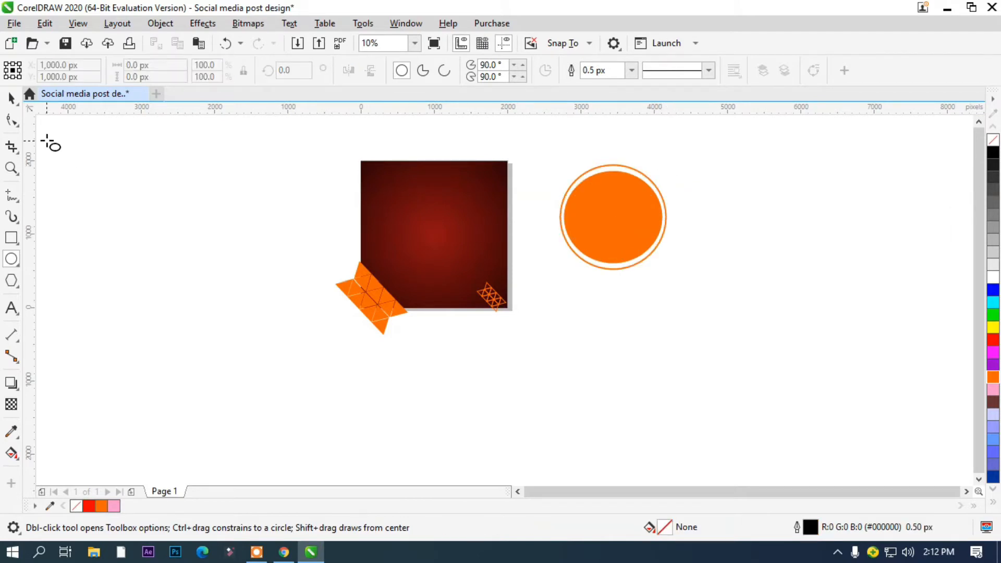
# Draw a rectangle about 1,760 by 570 px horizontally across the middle of the two ellipses
pyautogui.click(12, 97)
pyautogui.click(629, 187)
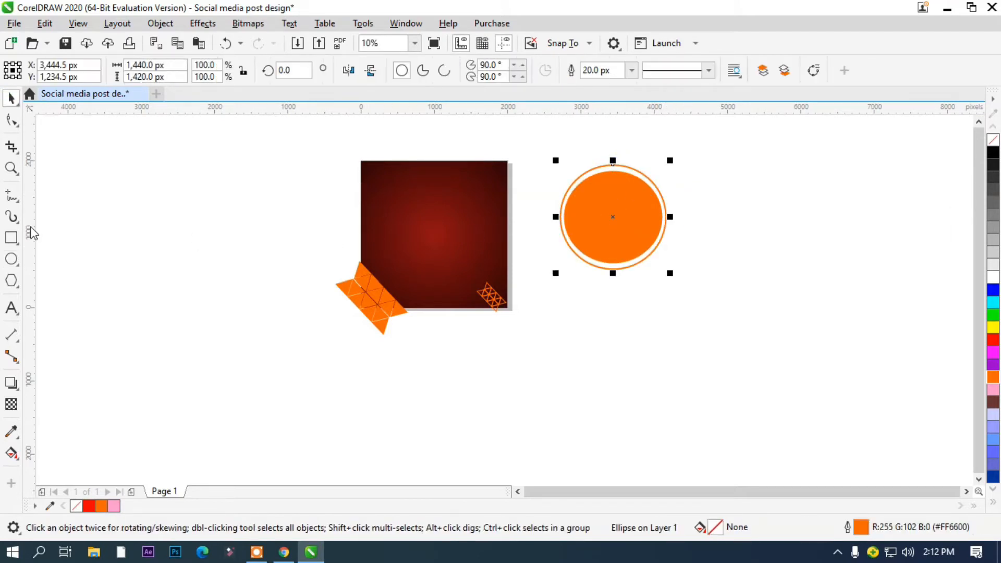
pyautogui.click(11, 238)
pyautogui.moveTo(540, 194)
pyautogui.mouseDown()
pyautogui.moveTo(721, 237)
pyautogui.moveTo(678, 244)
pyautogui.mouseUp()
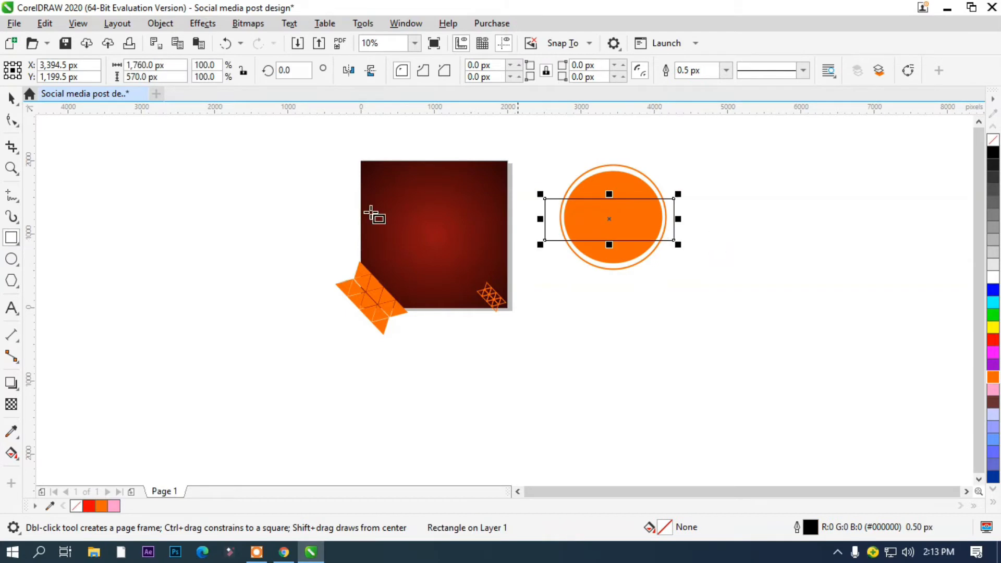
# Trim the outer ring with the rectangle, then delete the rectangle
pyautogui.press('space')
pyautogui.keyDown('shift'); pyautogui.click(603, 165); pyautogui.keyUp('shift')
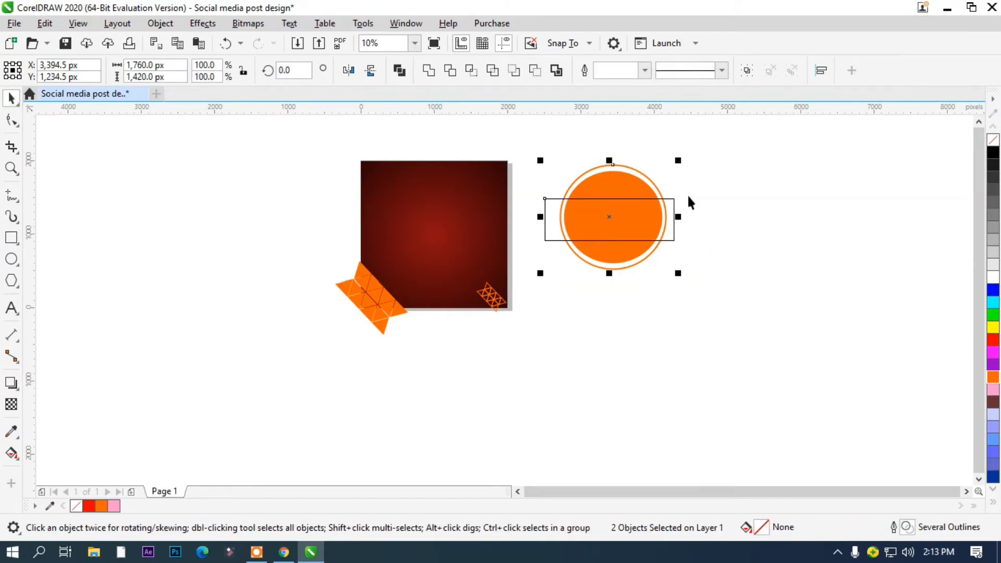
pyautogui.click(451, 74)
pyautogui.click(711, 217)
pyautogui.click(673, 206)
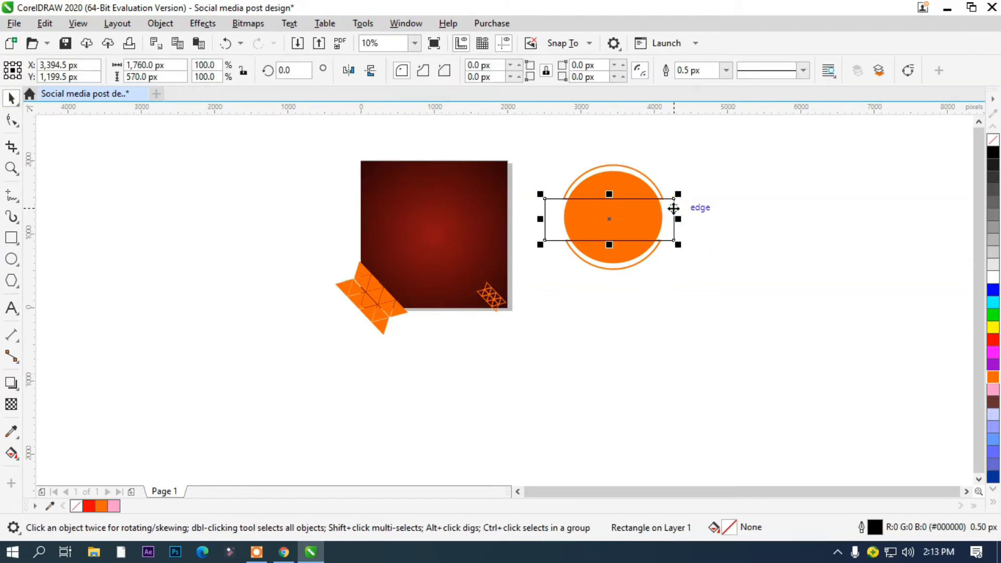
pyautogui.press('Delete')
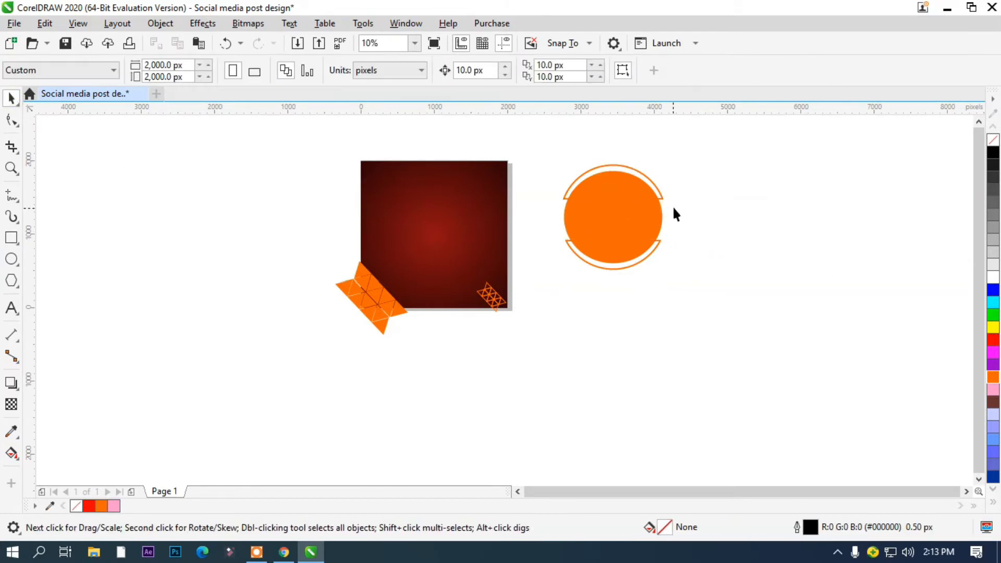
# Make a copy of the trimmed ring rotated to about 93 degrees and enlarge it to about 1,601 by 1,486 px
pyautogui.click(646, 178)
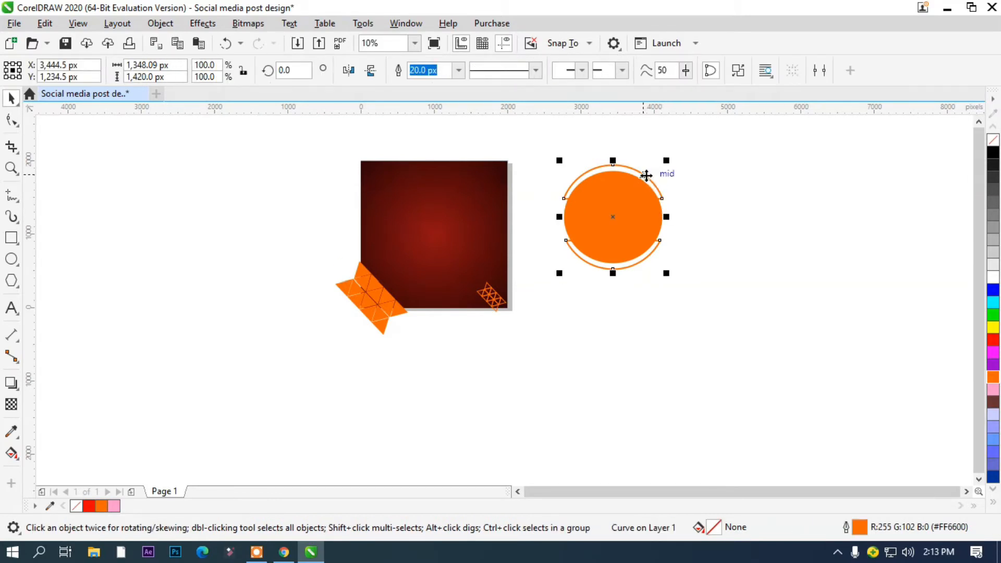
pyautogui.click(613, 216)
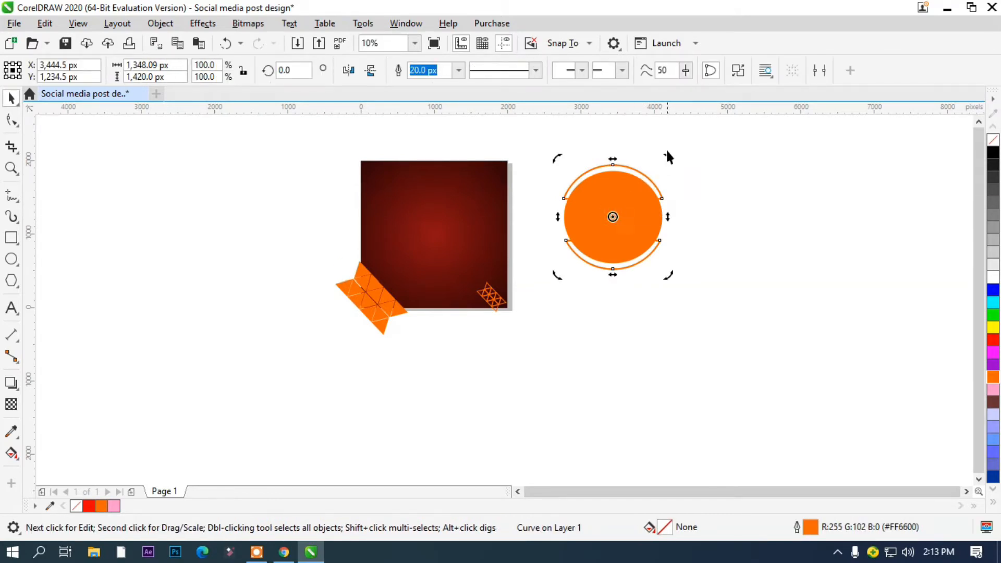
pyautogui.moveTo(666, 160); pyautogui.dragTo(574, 182)
pyautogui.click(730, 187)
pyautogui.click(636, 174)
pyautogui.moveTo(670, 163); pyautogui.dragTo(677, 156)
pyautogui.click(708, 168)
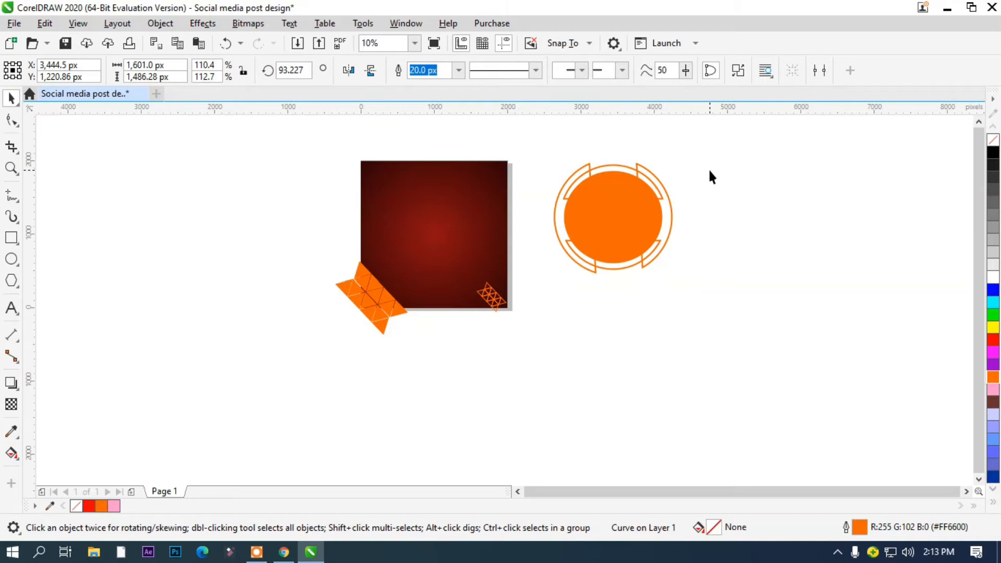
# Paste the dumpling photo, place it over the orange ellipse and resize it to about 1,733 by 1,098 px
pyautogui.click(620, 216)
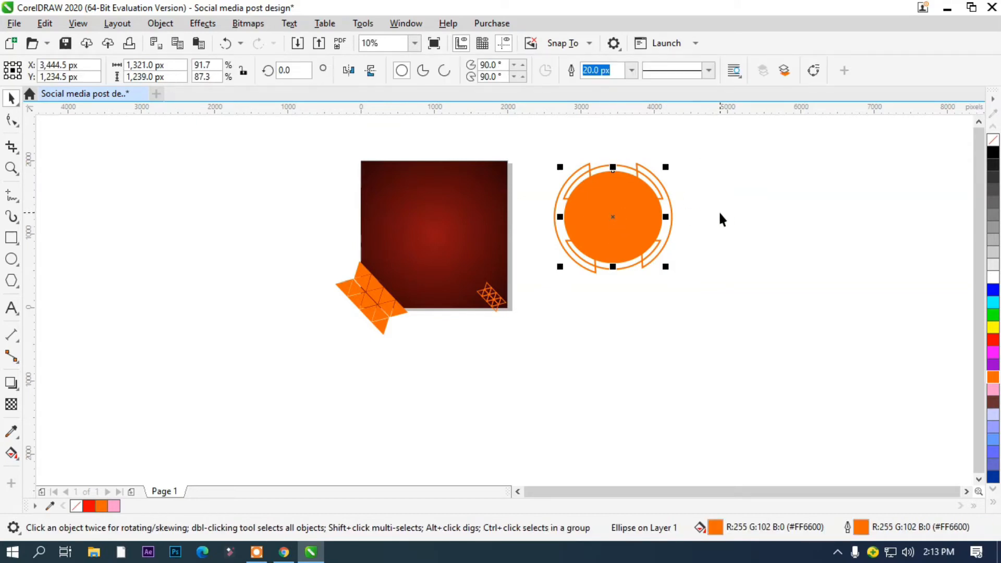
pyautogui.hotkey('ctrl', 'v')
pyautogui.moveTo(631, 365); pyautogui.dragTo(675, 342)
pyautogui.moveTo(639, 401); pyautogui.dragTo(656, 219)
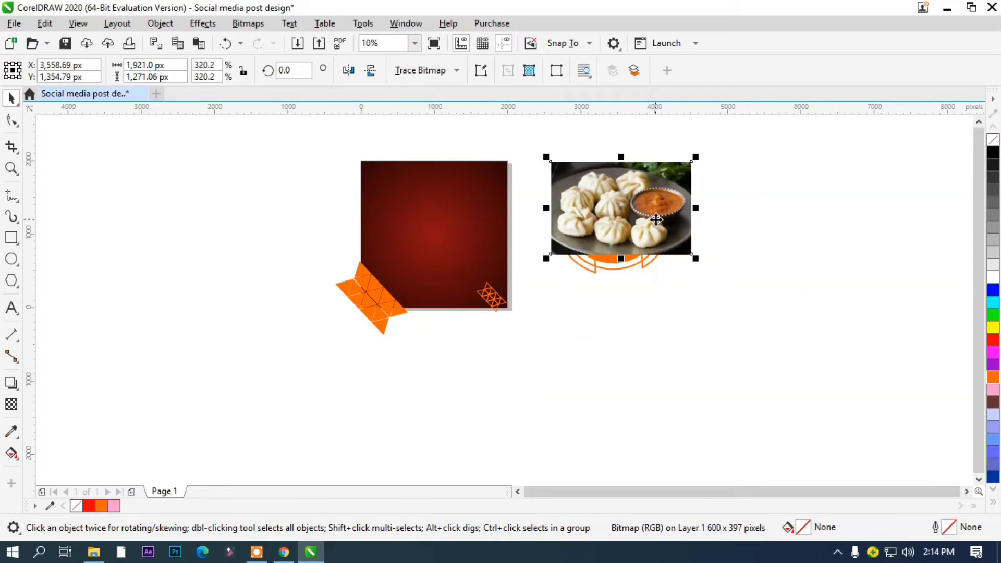
pyautogui.moveTo(695, 157); pyautogui.dragTo(689, 164)
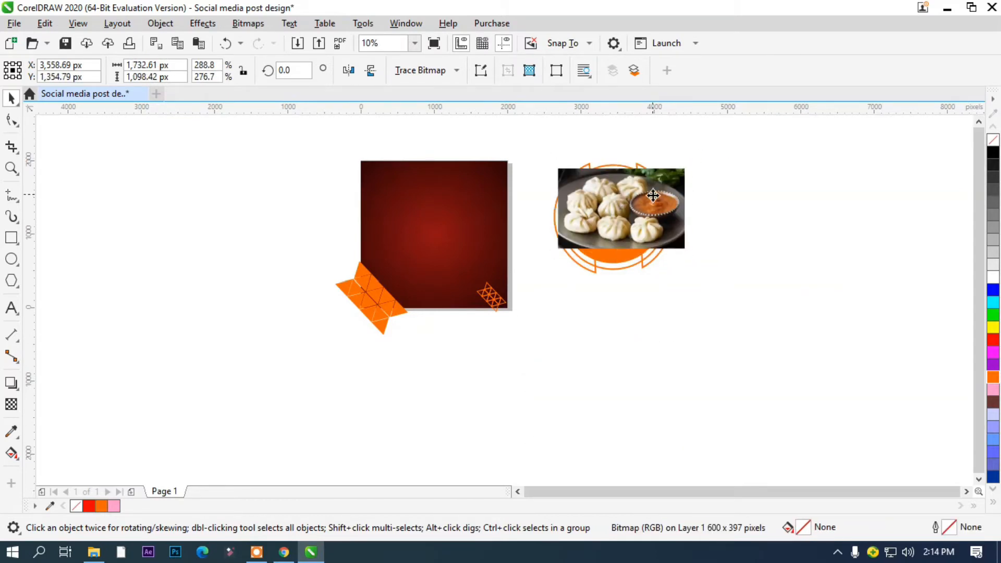
# PowerClip the dumpling photo inside the orange-filled ellipse
pyautogui.rightClick(625, 200)
pyautogui.click(678, 315)
pyautogui.click(615, 179)
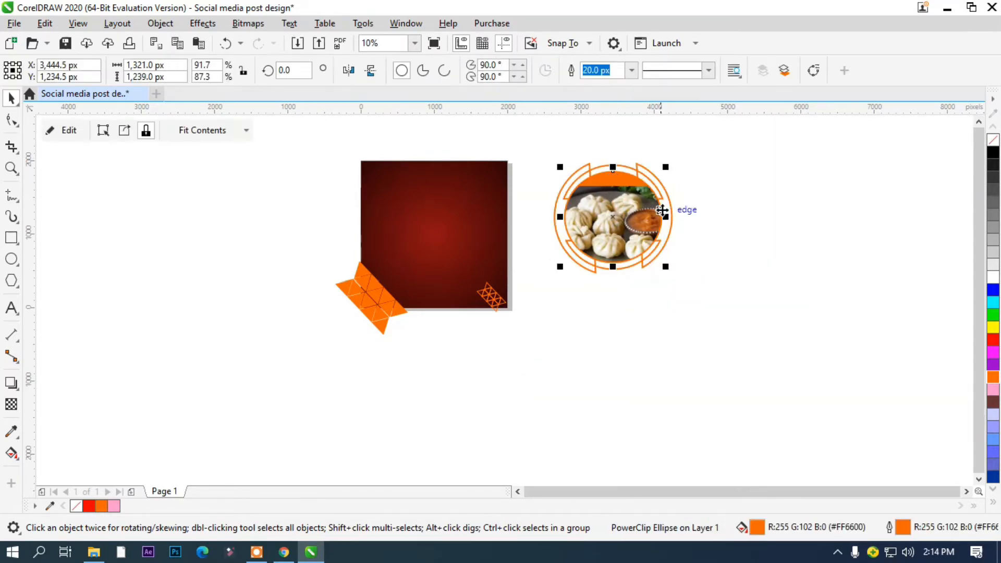
# Edit the PowerClip contents, resizing the dumpling photo to about 1,983 by 1,342 px and rotating it to about 359 degrees to fill the ellipse
pyautogui.rightClick(625, 209)
pyautogui.click(678, 108)
pyautogui.moveTo(679, 180)
pyautogui.mouseDown()
pyautogui.moveTo(701, 161)
pyautogui.moveTo(670, 197)
pyautogui.mouseUp()
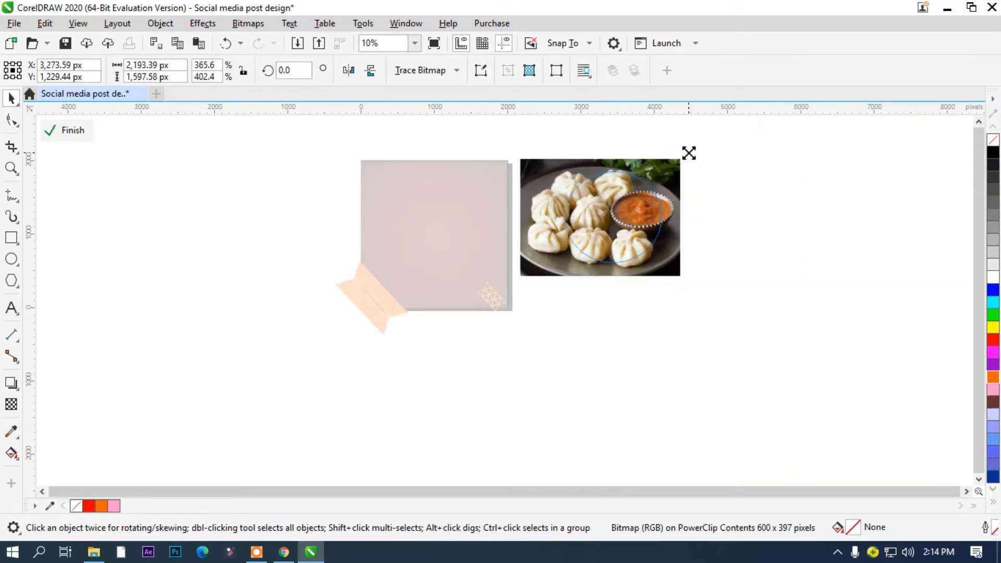
pyautogui.moveTo(689, 153)
pyautogui.mouseDown()
pyautogui.moveTo(663, 175)
pyautogui.moveTo(677, 164)
pyautogui.mouseUp()
pyautogui.click(648, 185)
pyautogui.click(658, 179)
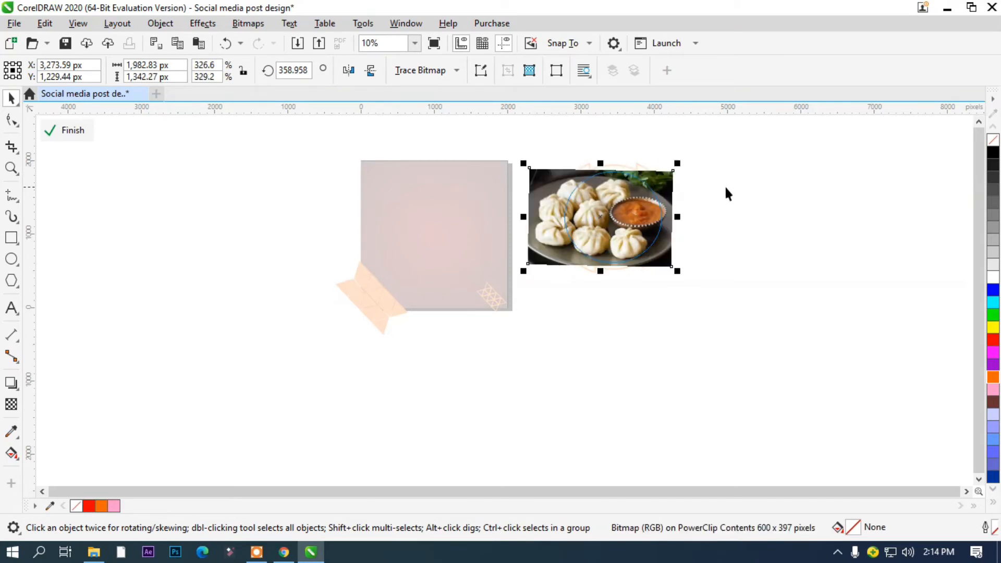
pyautogui.rightClick(636, 201)
pyautogui.click(692, 102)
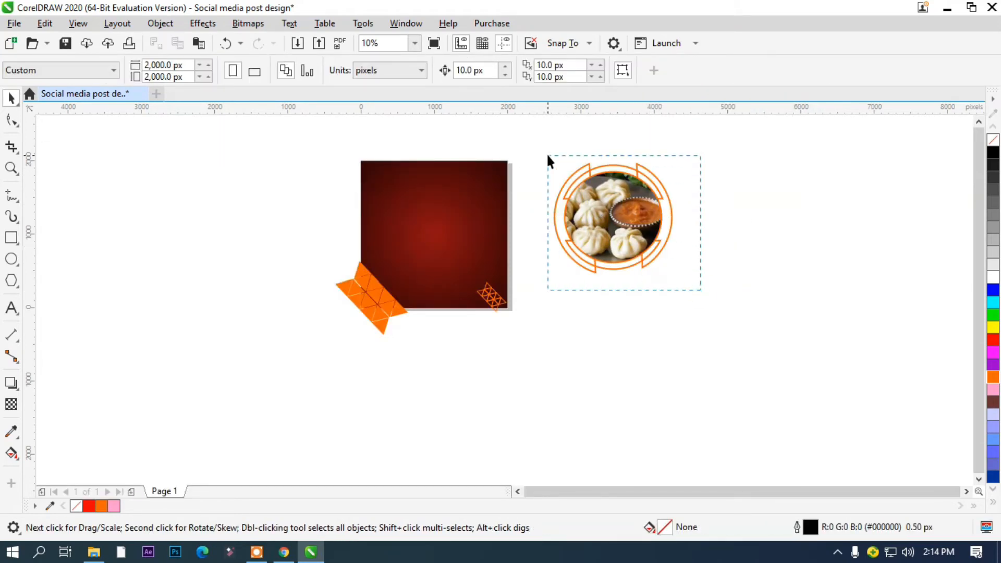
# Group the rings with the clipped dumpling photo, move the group to the middle of the page and scale it down
pyautogui.moveTo(548, 162); pyautogui.dragTo(547, 157)
pyautogui.hotkey('ctrl', 'g')
pyautogui.moveTo(627, 198); pyautogui.dragTo(451, 214)
pyautogui.moveTo(499, 174); pyautogui.dragTo(479, 191)
pyautogui.click(542, 246)
# PowerClip the large orange triangle pattern inside the gradient background and move the small pattern fully onto the page's lower-right corner
pyautogui.click(370, 292)
pyautogui.rightClick(375, 292)
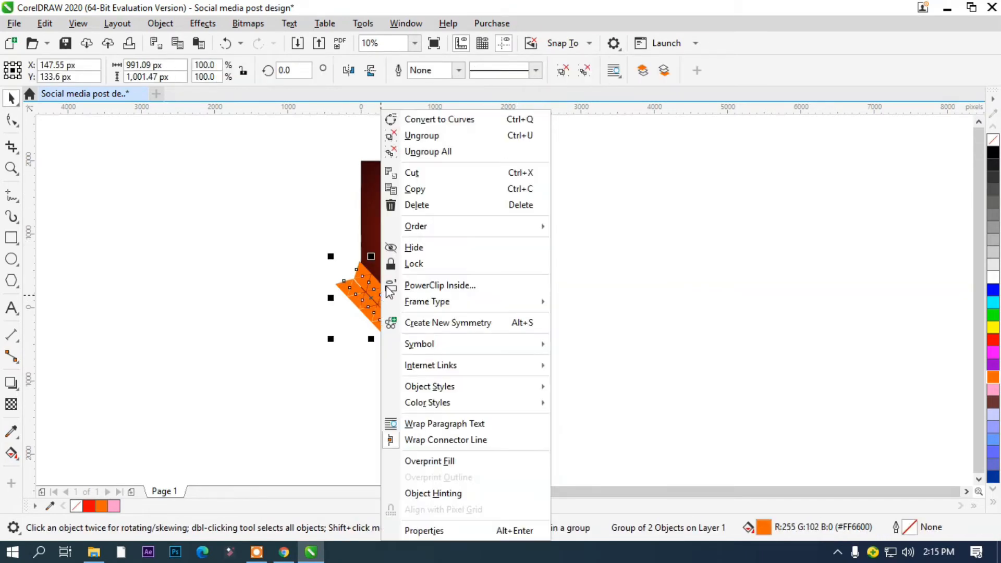
pyautogui.click(462, 286)
pyautogui.click(429, 277)
pyautogui.click(493, 298)
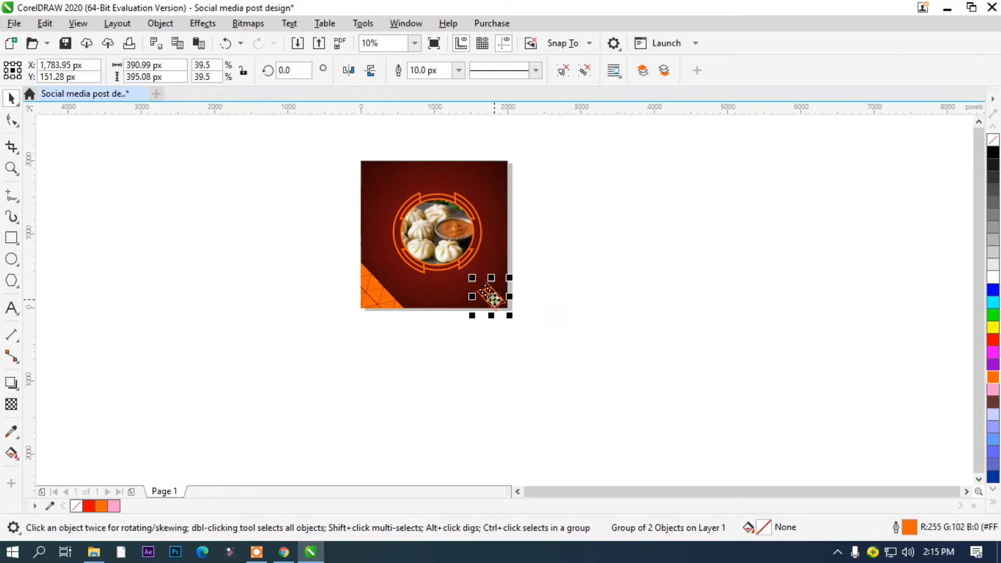
pyautogui.click(556, 300)
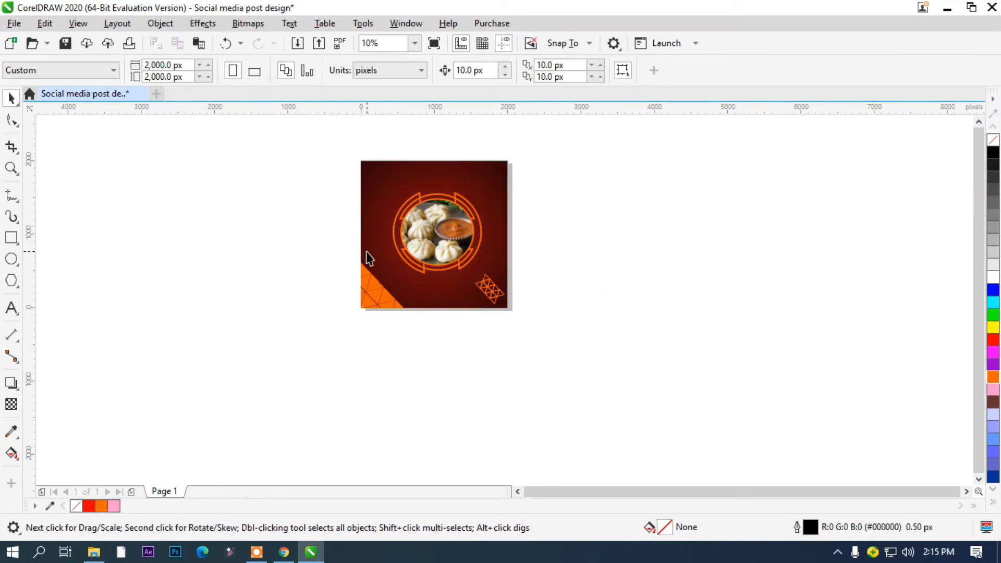
# Add the artistic text DELICIOUS at 100 pt beside the page
pyautogui.press('F8')
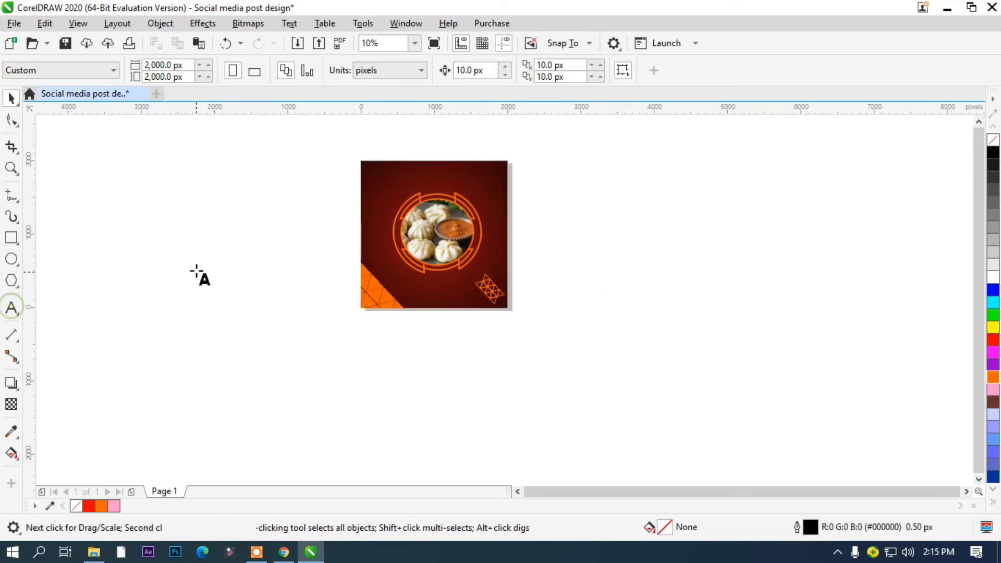
pyautogui.click(592, 236)
pyautogui.click(577, 70)
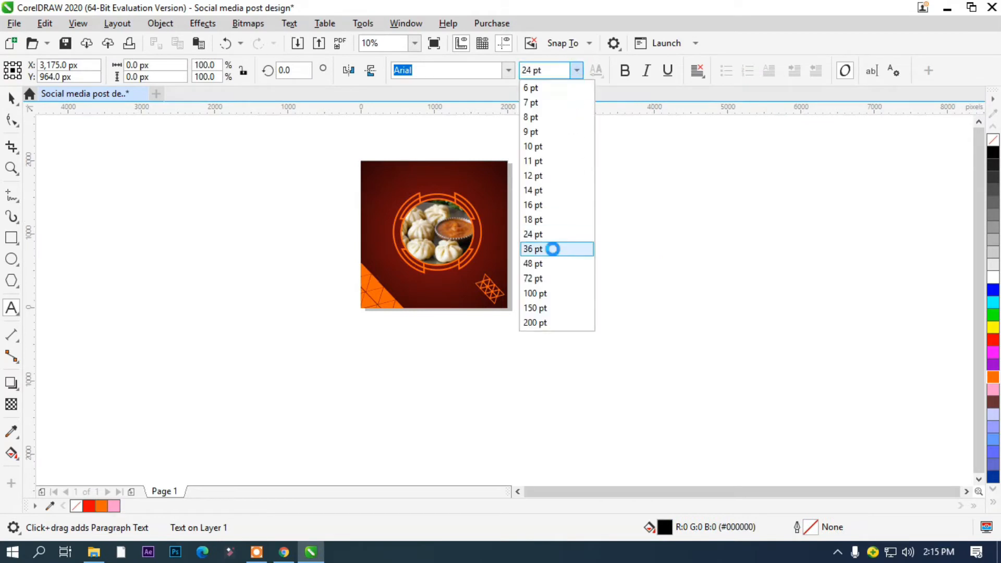
pyautogui.click(577, 248)
pyautogui.click(576, 69)
pyautogui.click(576, 263)
pyautogui.write('100')
pyautogui.press('Return')
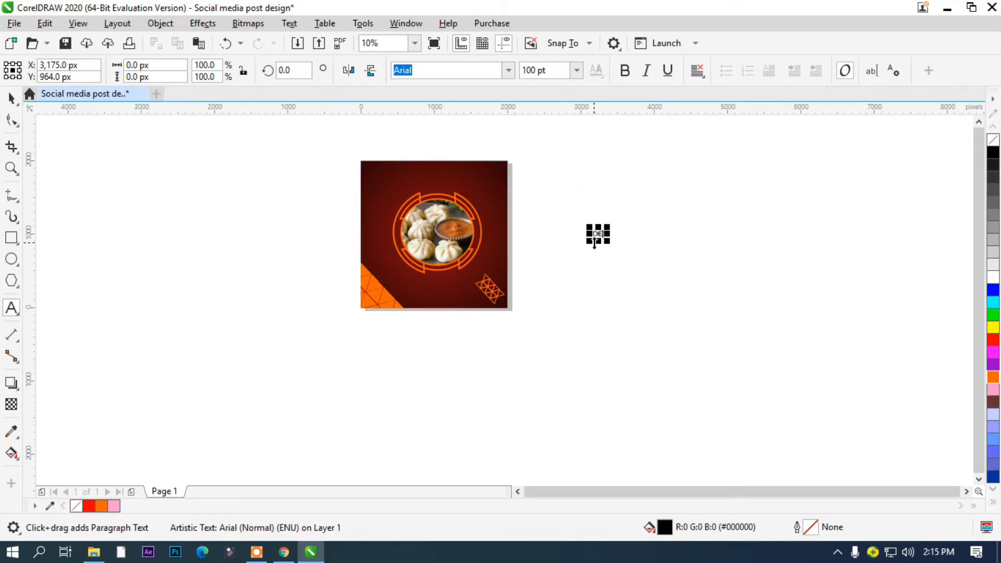
pyautogui.write('DE')
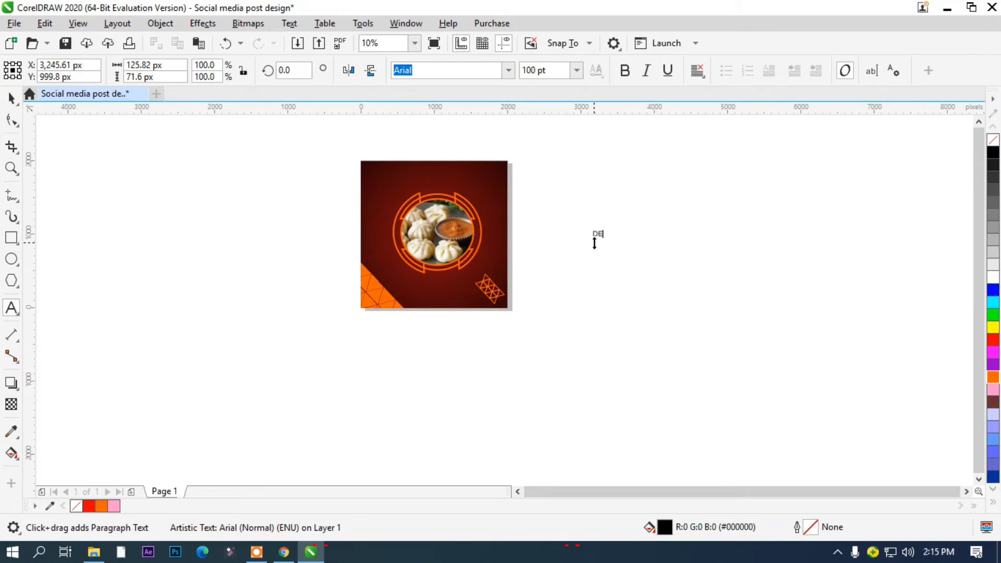
pyautogui.write('LICIOUS')
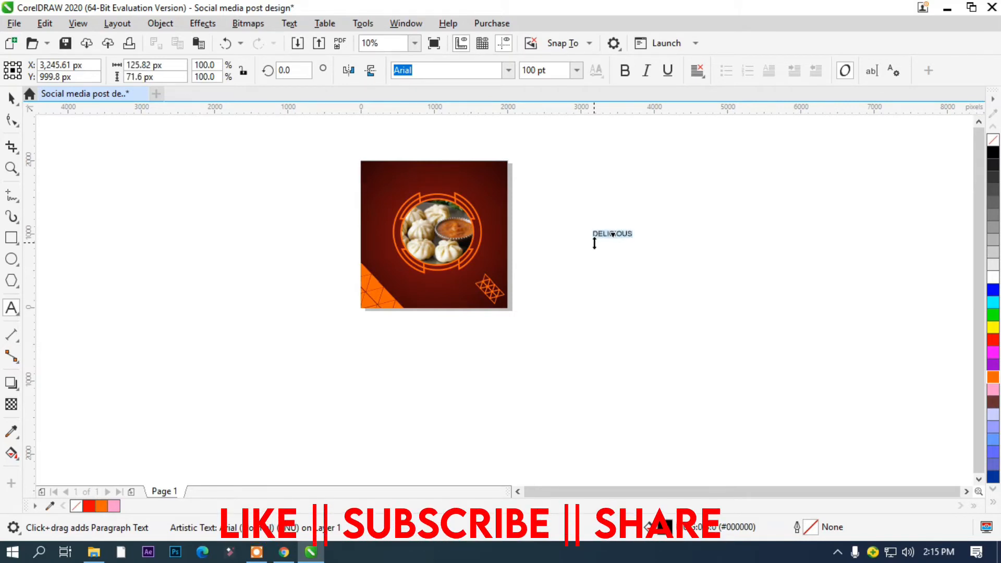
# Set the DELICIOUS text in the Hursheys font at 200 pt
pyautogui.click(509, 72)
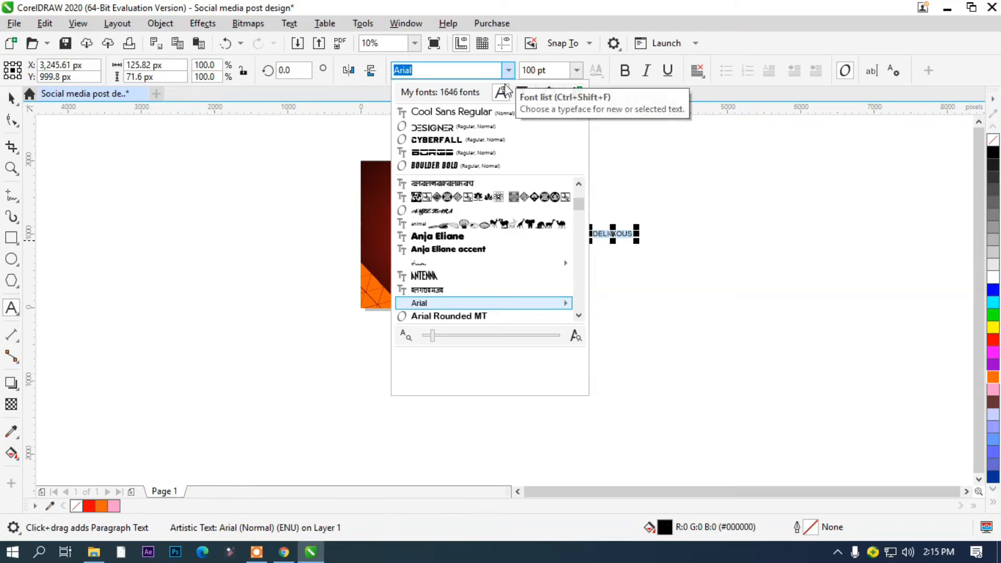
pyautogui.scroll(-4, 452, 233)
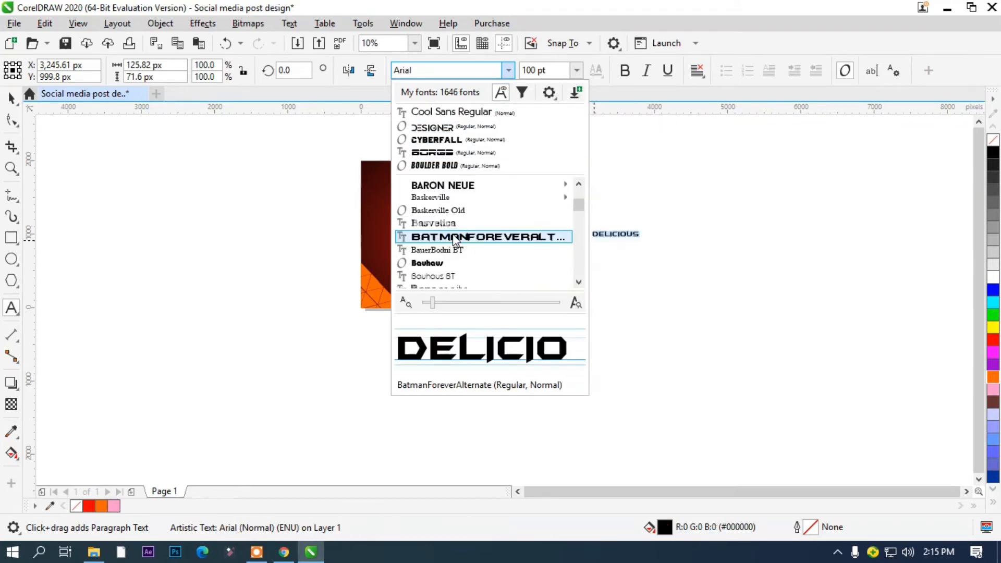
pyautogui.scroll(-6, 452, 236)
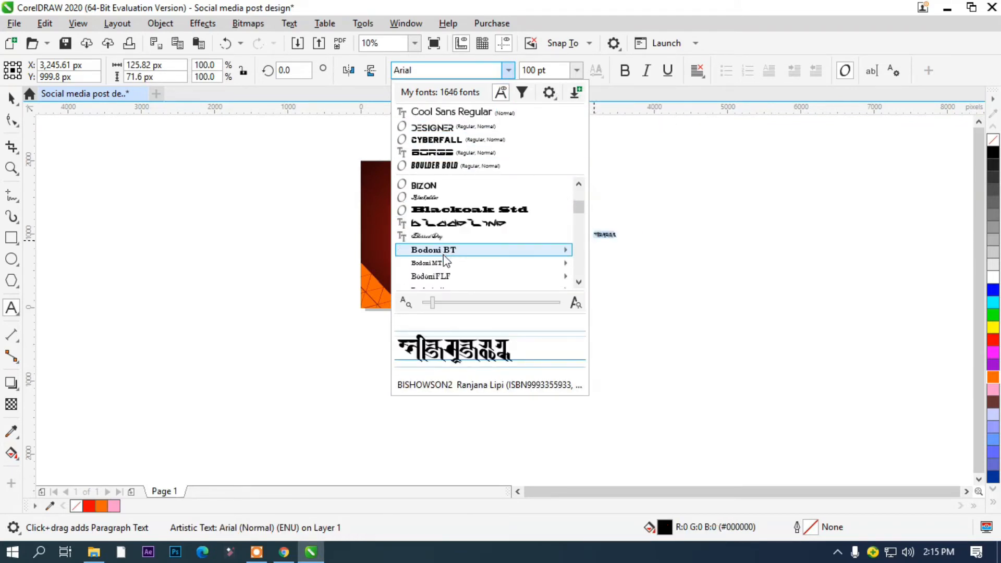
pyautogui.scroll(-5, 446, 256)
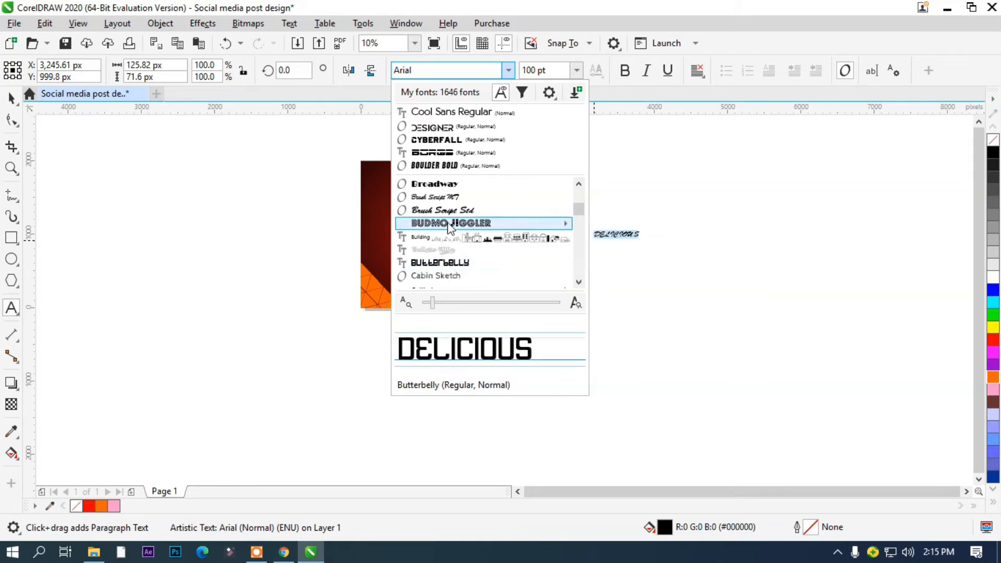
pyautogui.moveTo(446, 231)
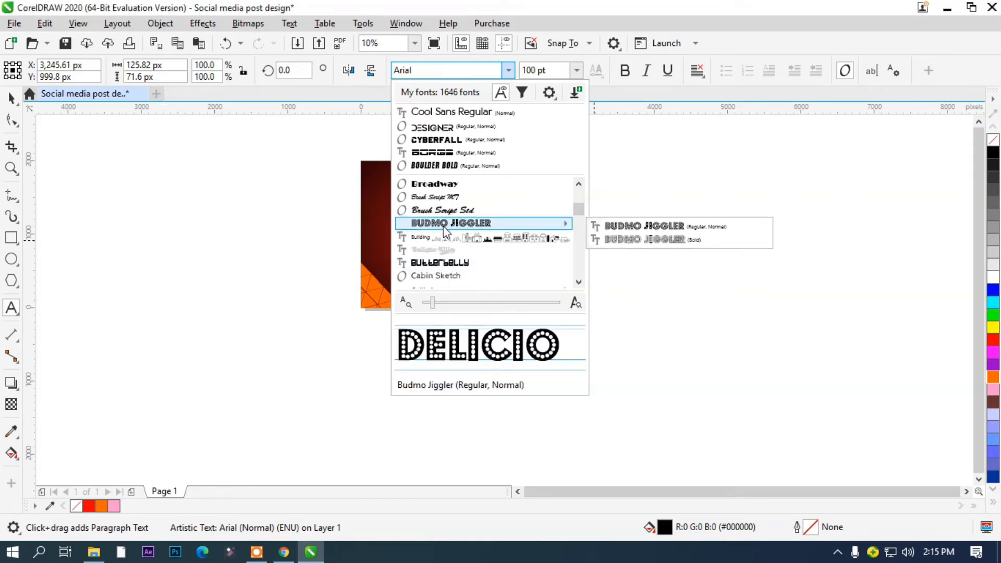
pyautogui.scroll(-8, 444, 230)
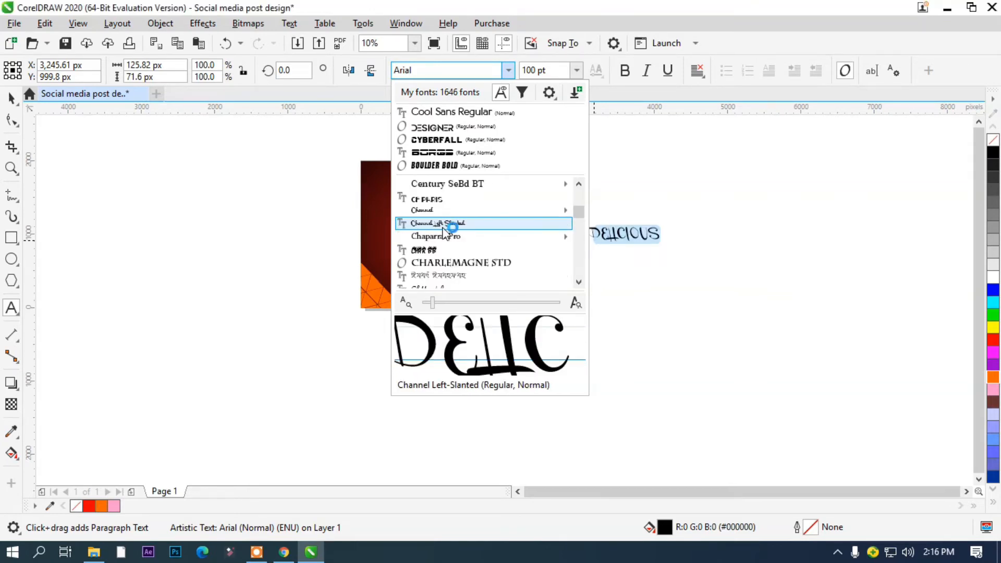
pyautogui.scroll(-5, 442, 227)
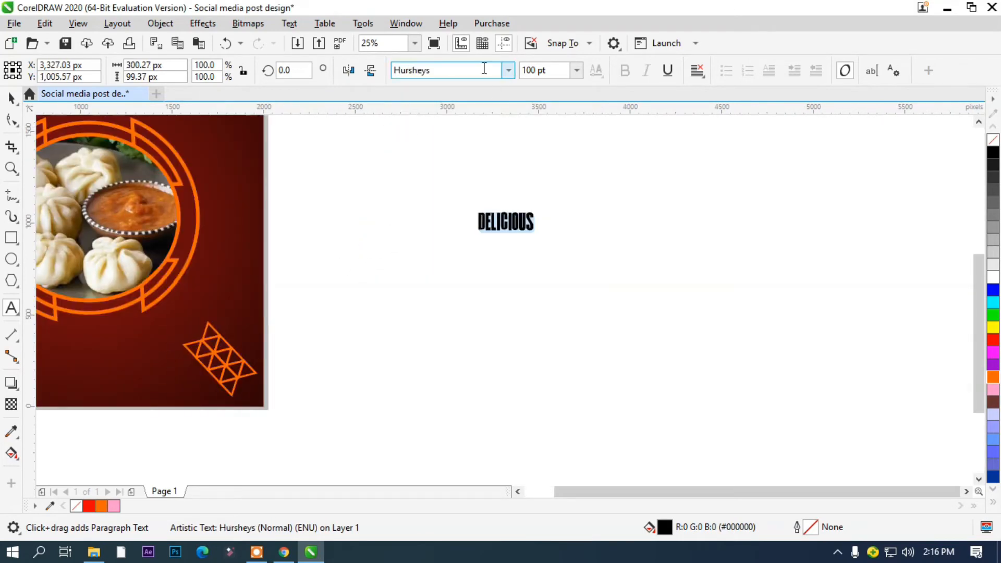
pyautogui.click(577, 70)
pyautogui.click(537, 322)
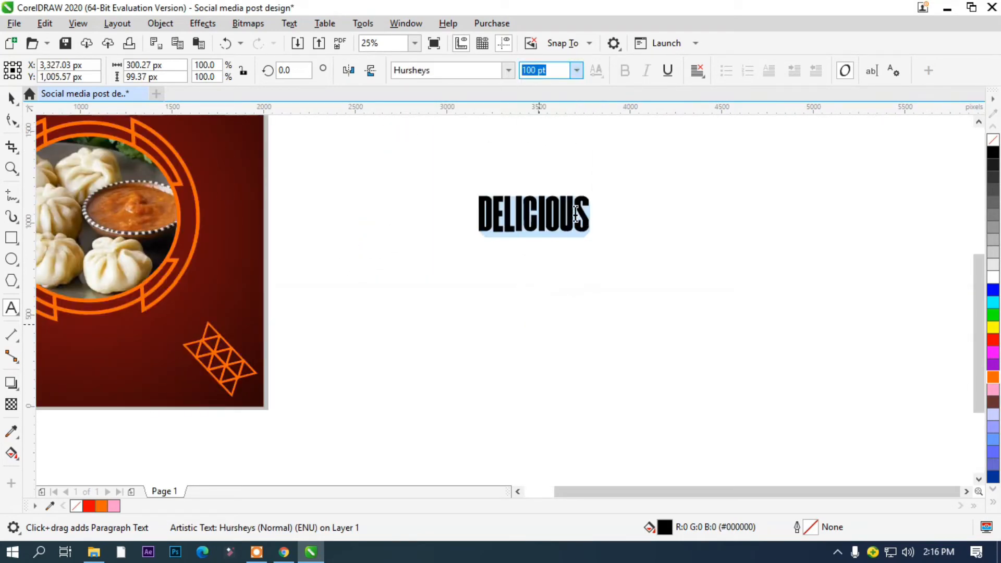
# Scale the DELICIOUS text up proportionally to about 1,276 by 422 px
pyautogui.hotkey('ctrl', 'space')
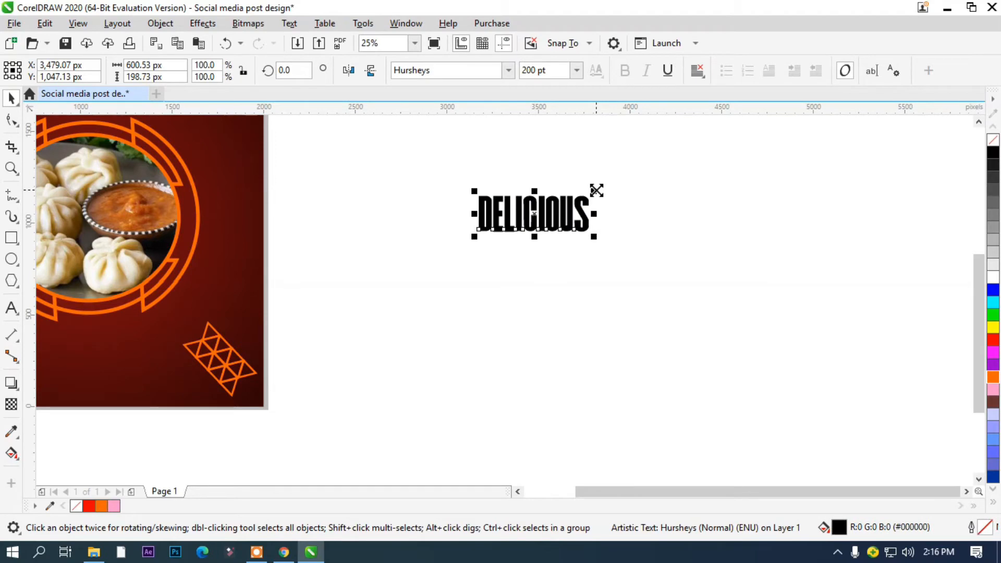
pyautogui.moveTo(597, 190); pyautogui.dragTo(657, 159)
pyautogui.scroll(-3, 523, 216)
pyautogui.scroll(3, 525, 198)
pyautogui.scroll(-3, 530, 165)
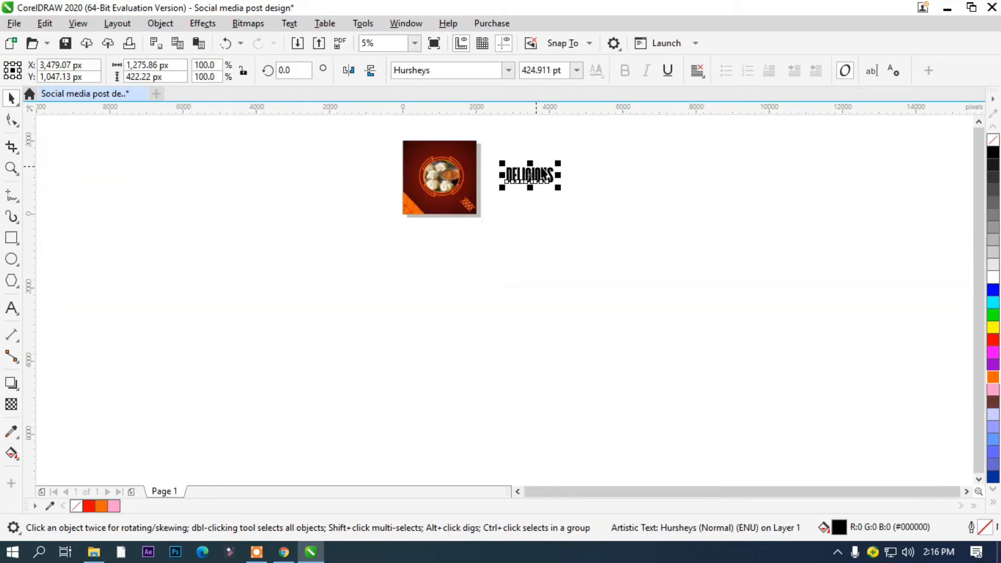
# Place the DELICIOUS text across the top of the ring-framed photo and fill it white with no outline
pyautogui.moveTo(542, 170); pyautogui.dragTo(454, 144)
pyautogui.scroll(5, 454, 144)
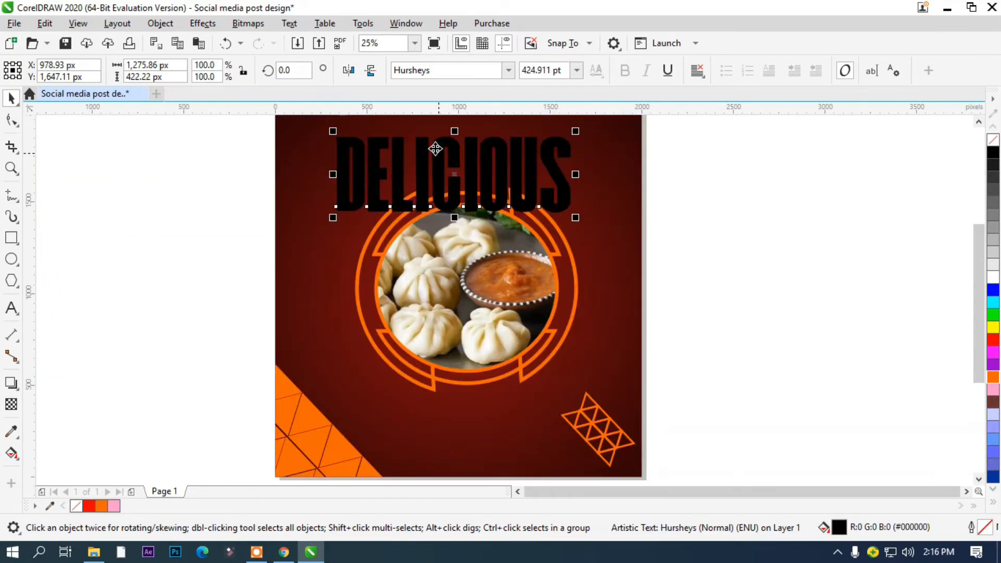
pyautogui.click(995, 277)
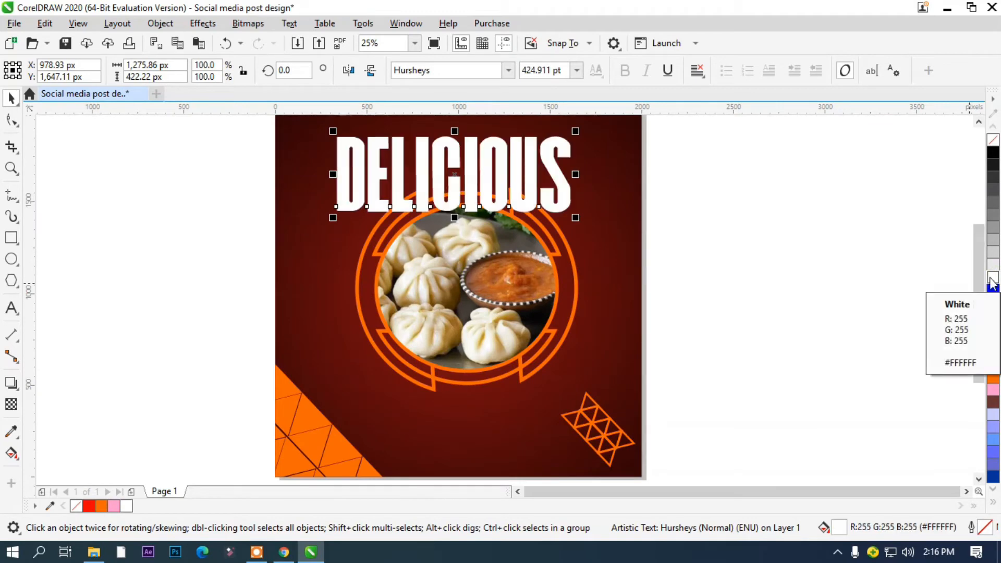
pyautogui.rightClick(994, 140)
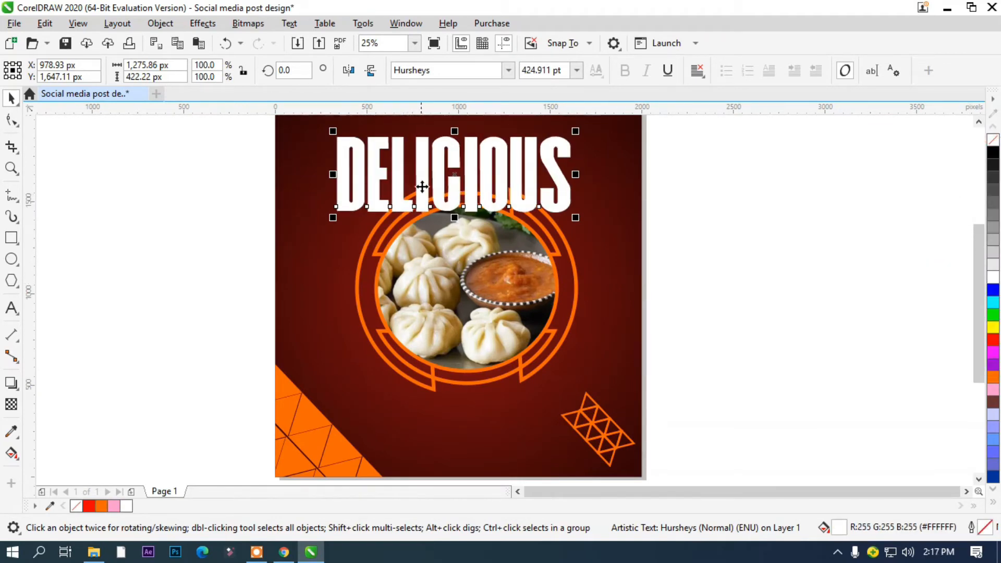
# Break DELICIOUS apart into separate letters and fill the letter D with the orange #FF8C00
pyautogui.click(354, 160)
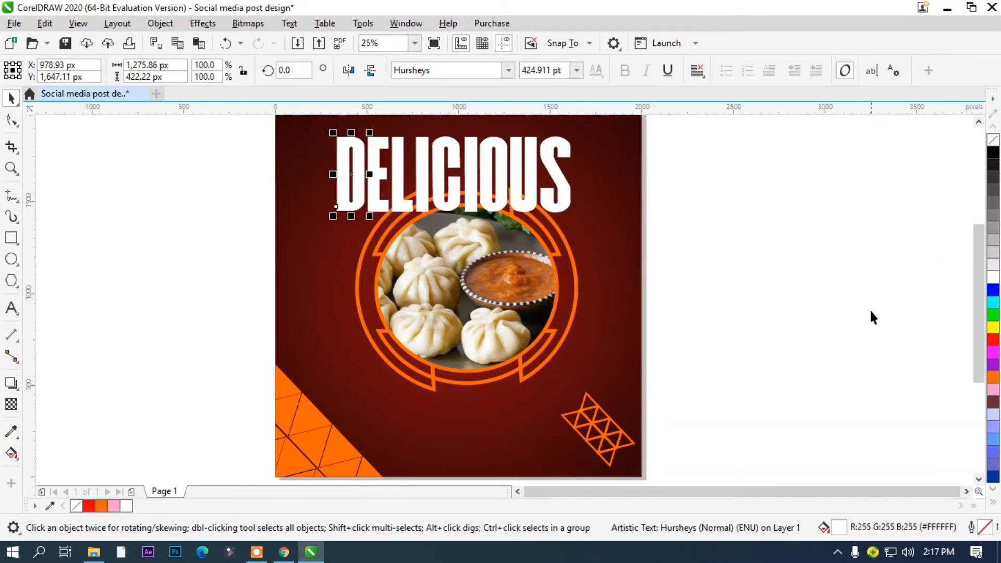
pyautogui.click(994, 377)
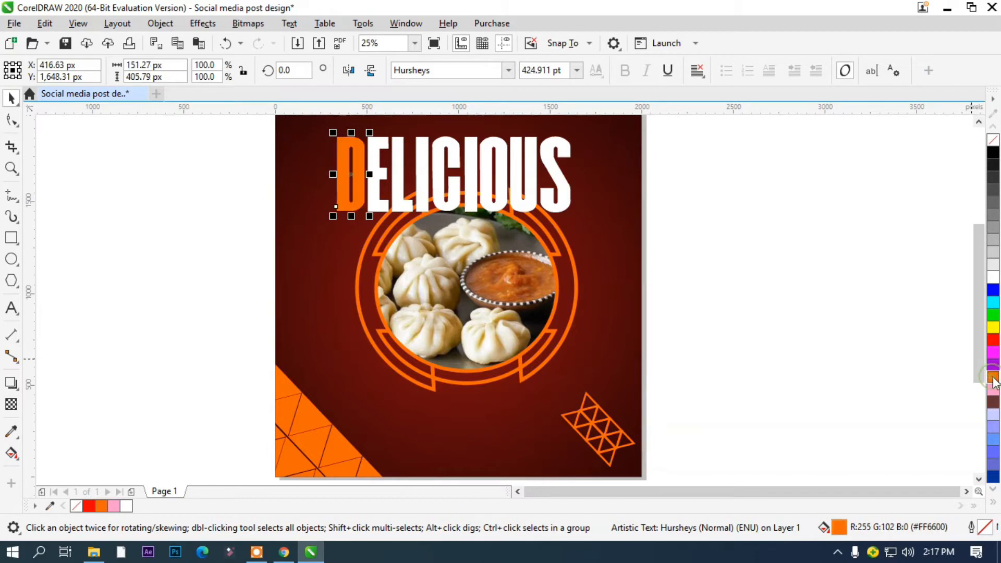
pyautogui.doubleClick(840, 530)
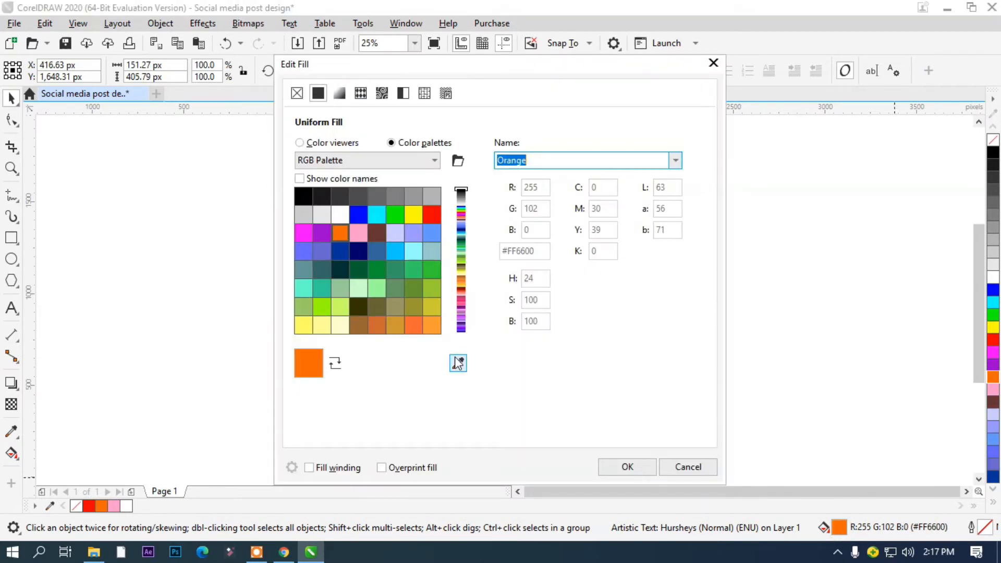
pyautogui.click(319, 144)
pyautogui.moveTo(514, 70); pyautogui.dragTo(786, 55)
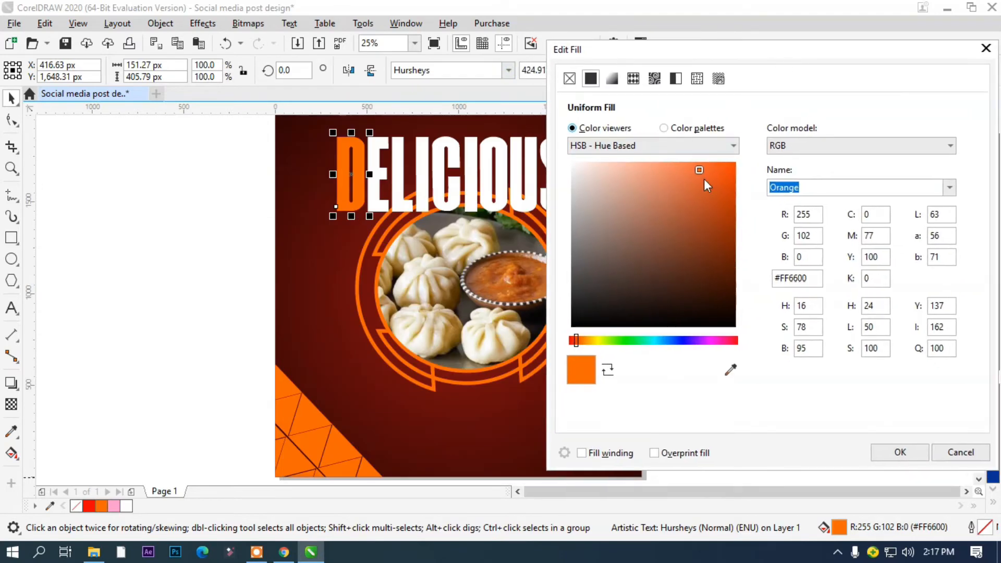
pyautogui.click(719, 181)
pyautogui.moveTo(577, 343); pyautogui.dragTo(584, 342)
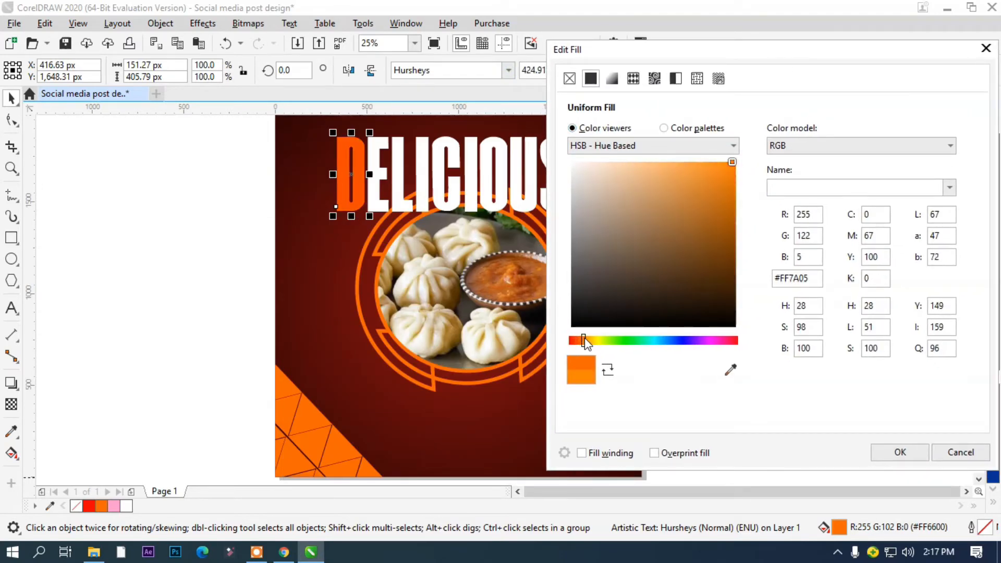
pyautogui.click(900, 452)
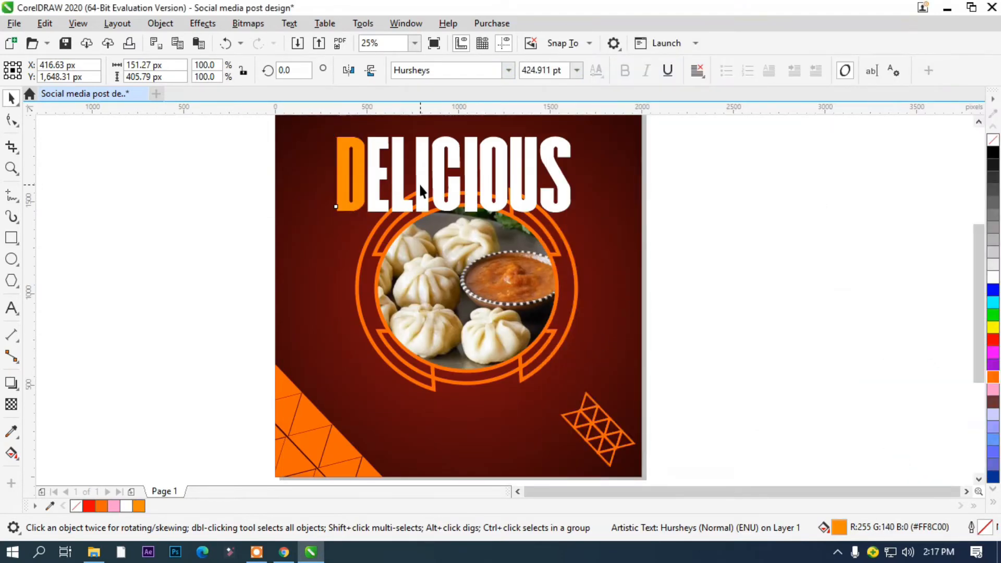
pyautogui.click(699, 234)
# Order the white letters ELICIOUS behind the ring-framed dumpling photo group
pyautogui.moveTo(631, 223); pyautogui.dragTo(364, 133)
pyautogui.rightClick(556, 210)
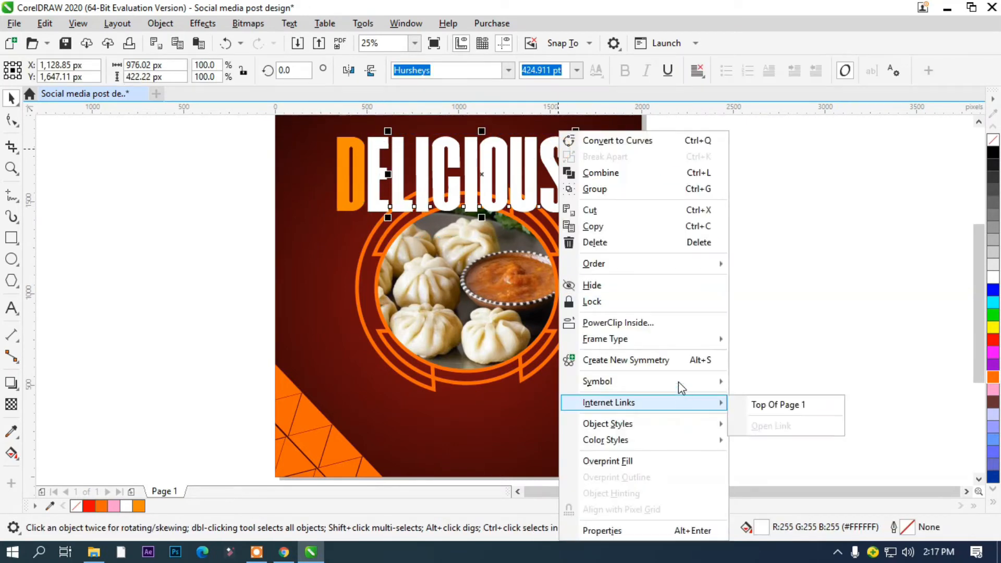
pyautogui.click(677, 267)
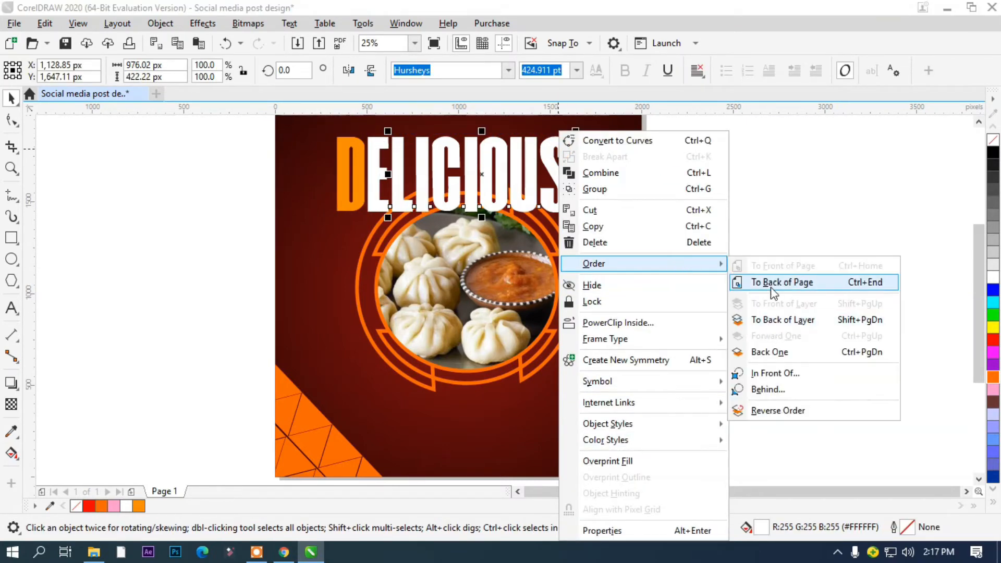
pyautogui.click(766, 389)
pyautogui.click(554, 241)
pyautogui.click(733, 243)
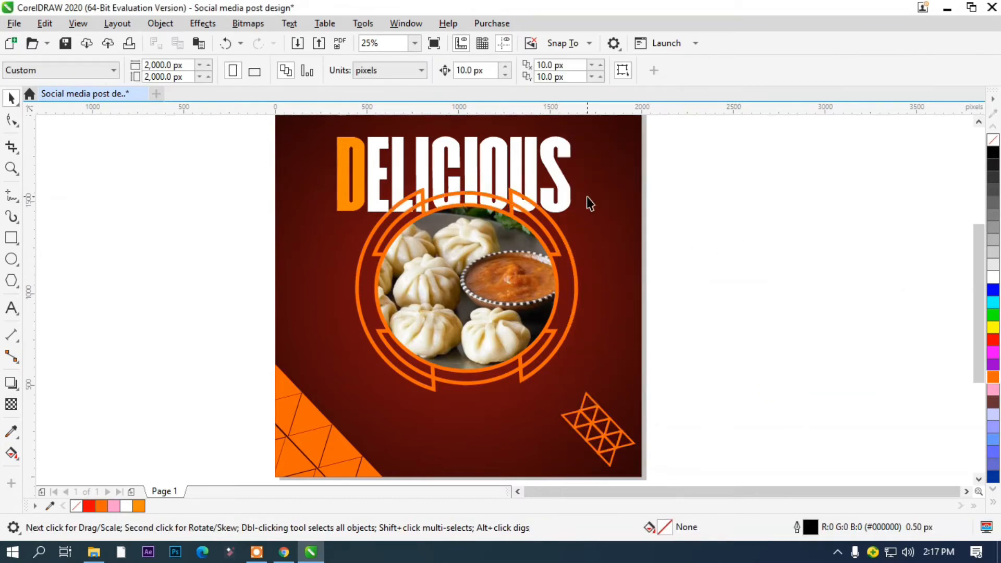
# Sample the orange of the letter D and apply it as the fill of the final S
pyautogui.click(568, 192)
pyautogui.click(993, 377)
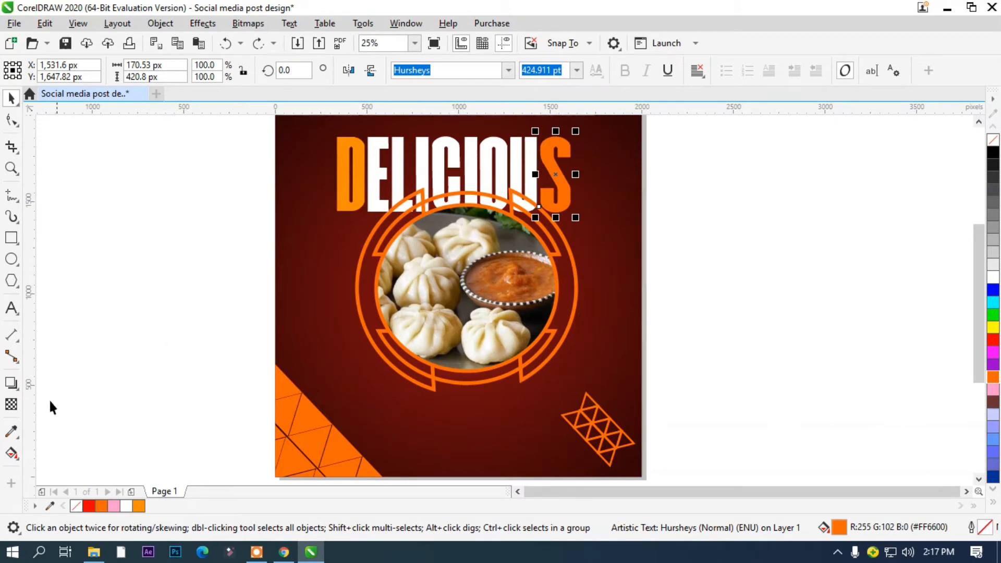
pyautogui.click(12, 431)
pyautogui.click(346, 151)
pyautogui.click(537, 150)
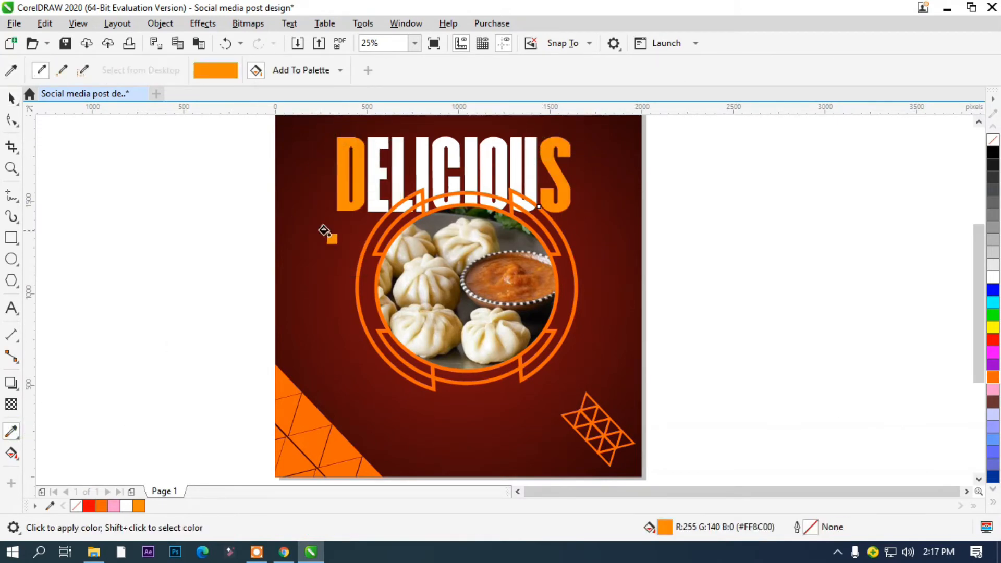
# Fill the C, O and L of DELICIOUS with the orange #FF8C00, undoing the accidental fill of the background
pyautogui.click(446, 139)
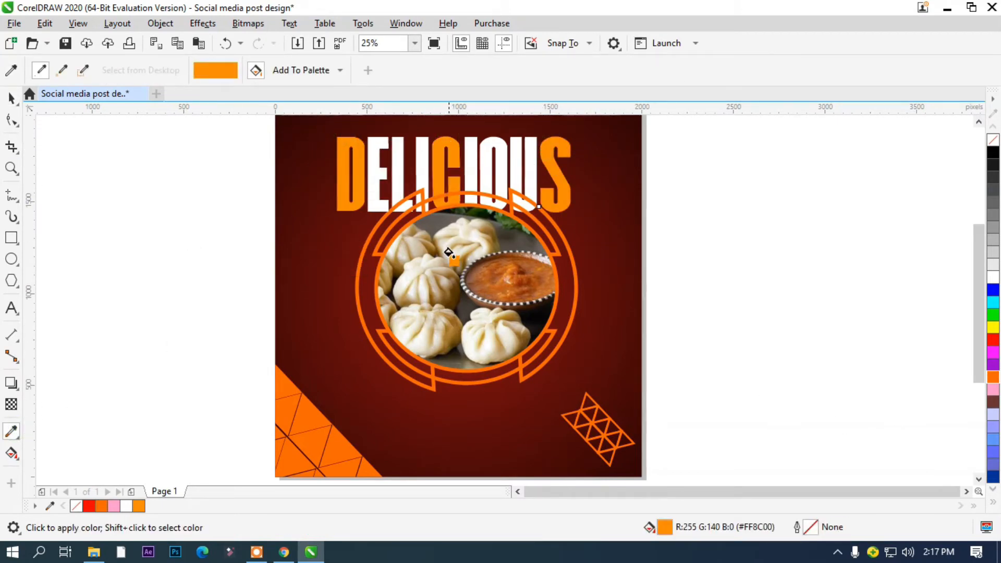
pyautogui.click(499, 149)
pyautogui.click(390, 155)
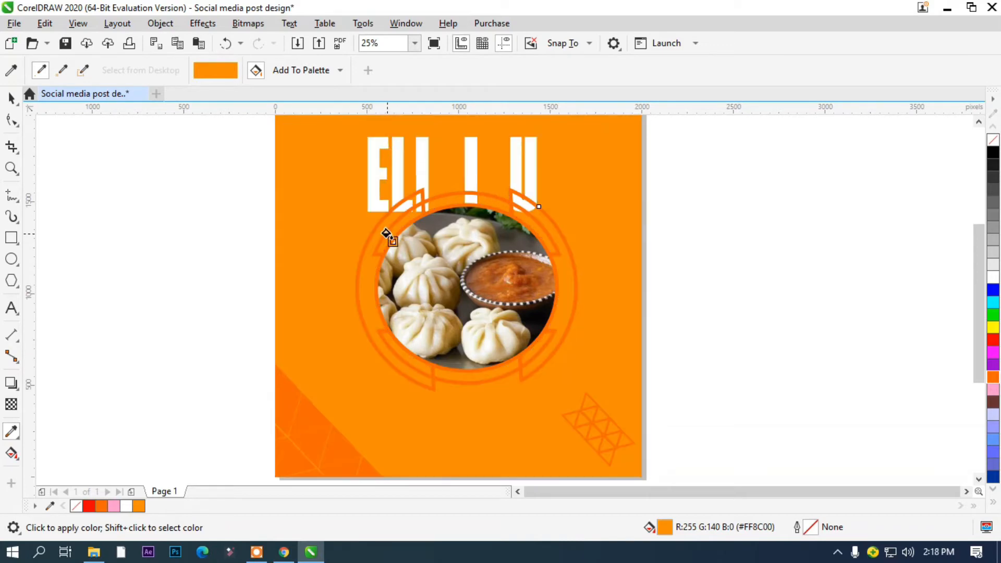
pyautogui.hotkey('ctrl', 'z')
pyautogui.scroll(3, 394, 154)
pyautogui.click(407, 169)
pyautogui.scroll(-3, 416, 188)
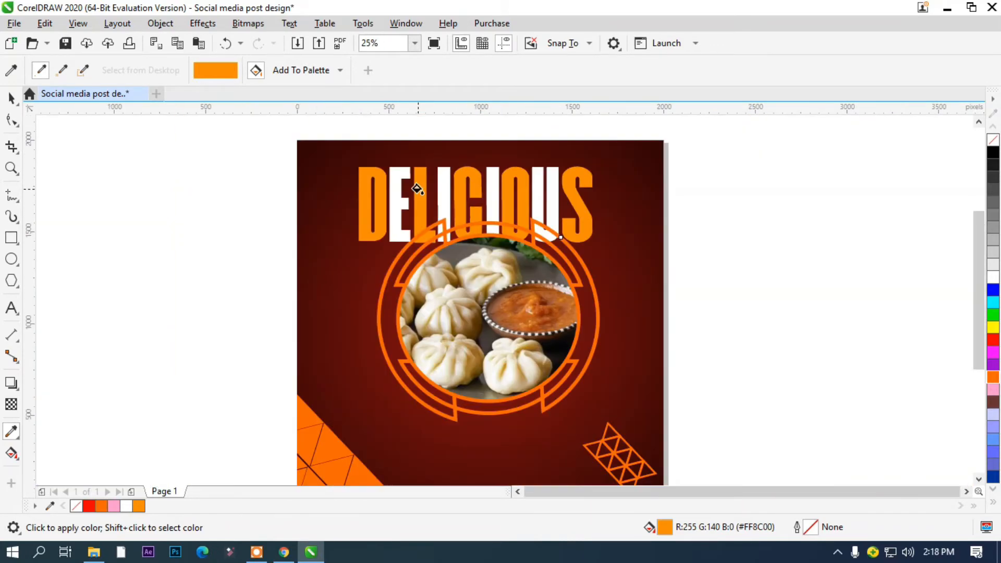
pyautogui.scroll(1, 416, 188)
pyautogui.click(11, 98)
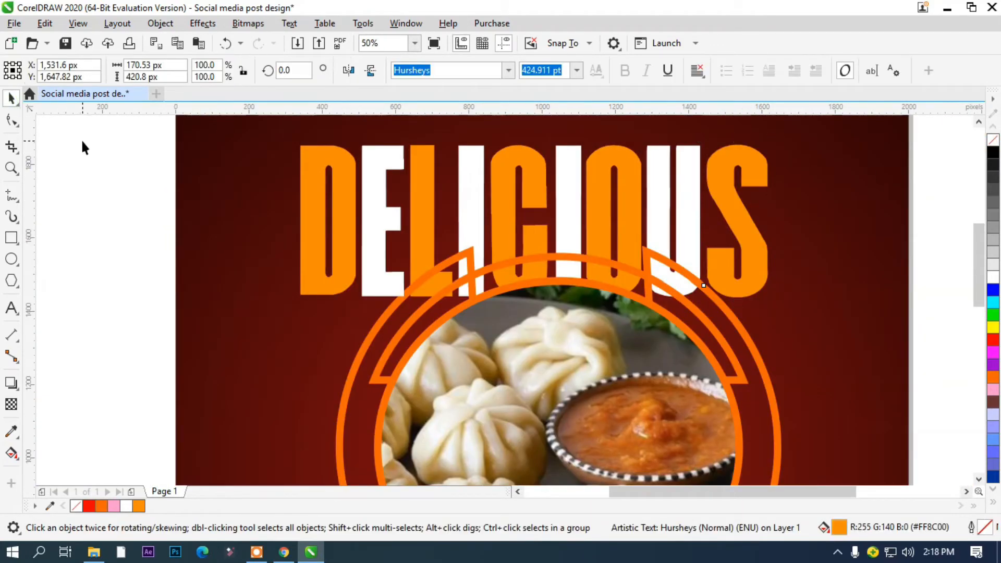
pyautogui.click(83, 145)
# Examine the alternating orange and white headline letters within the overall post layout
pyautogui.scroll(-2, 463, 290)
pyautogui.scroll(-2, 574, 299)
pyautogui.scroll(1, 574, 299)
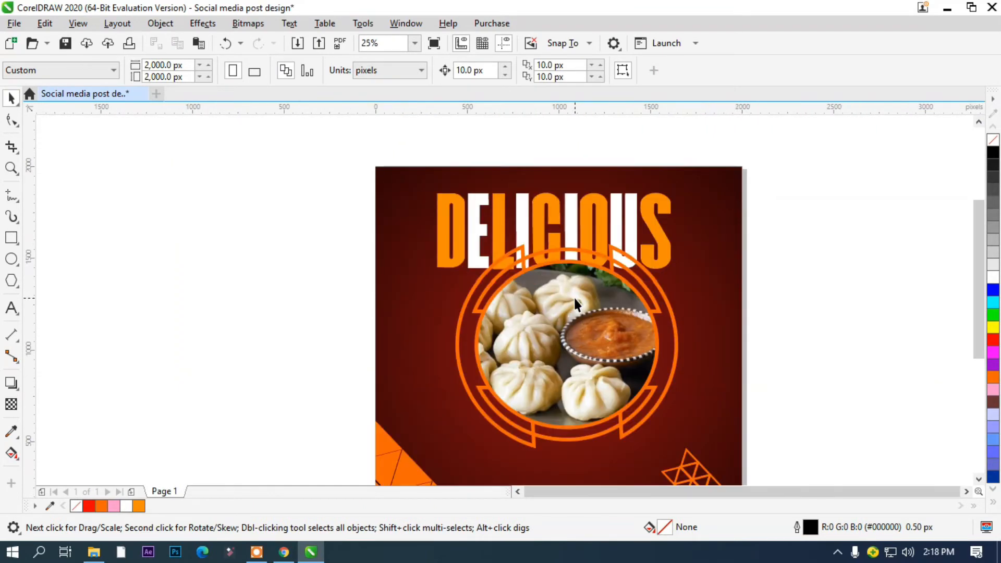
pyautogui.scroll(-1, 574, 298)
pyautogui.scroll(-1, 574, 278)
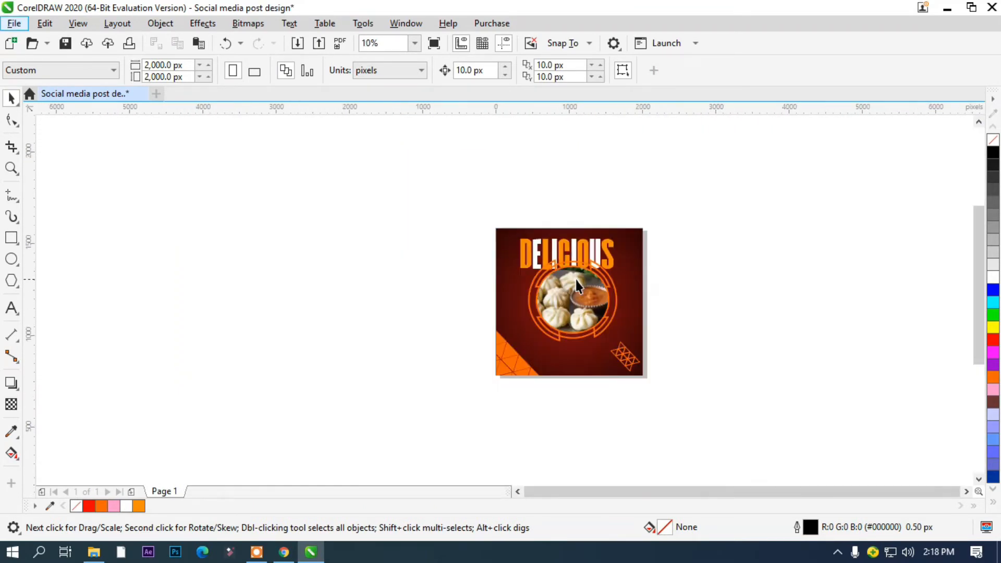
pyautogui.scroll(1, 575, 278)
pyautogui.scroll(-1, 574, 278)
pyautogui.scroll(-1, 558, 359)
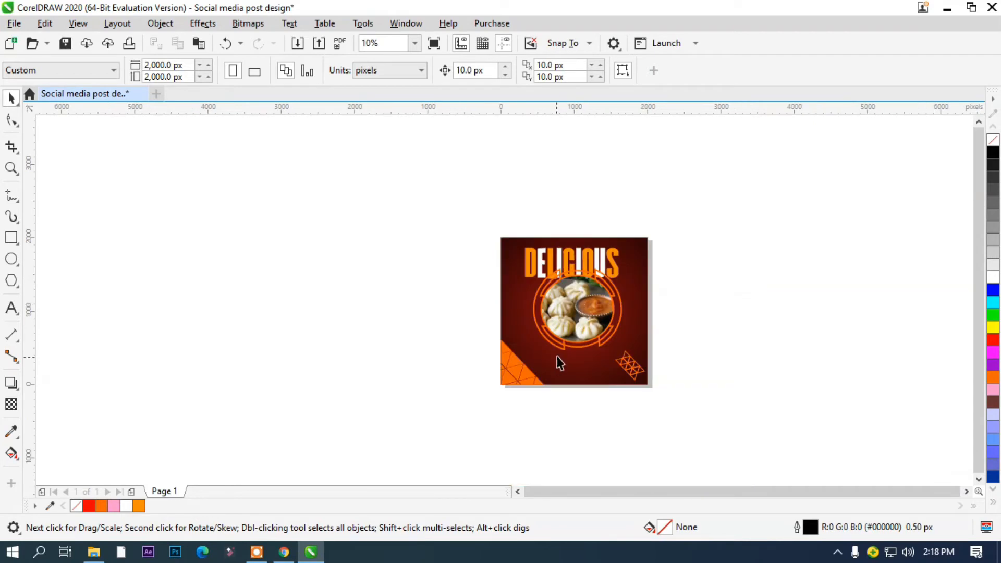
pyautogui.scroll(1, 559, 355)
pyautogui.scroll(3, 512, 384)
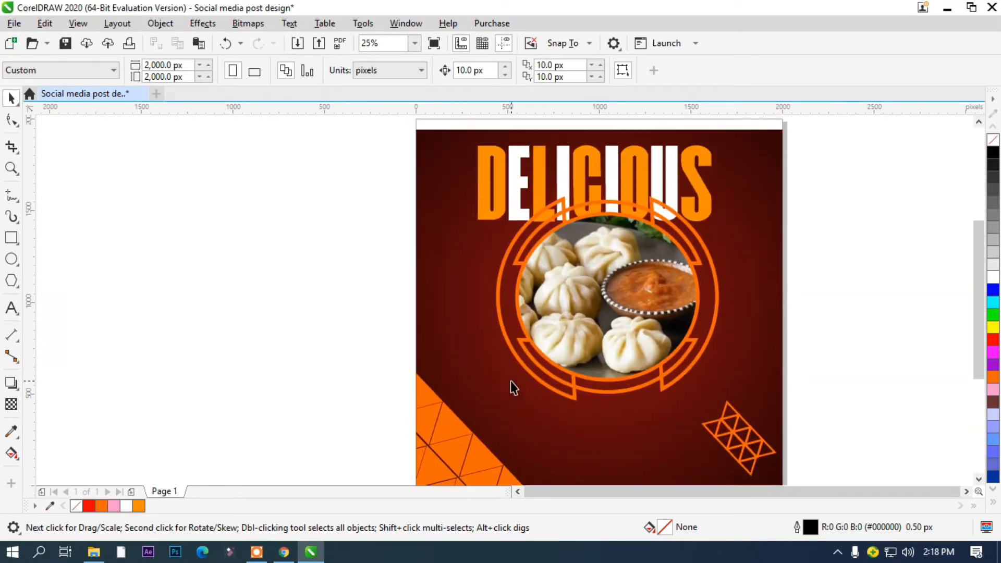
pyautogui.press('alt')
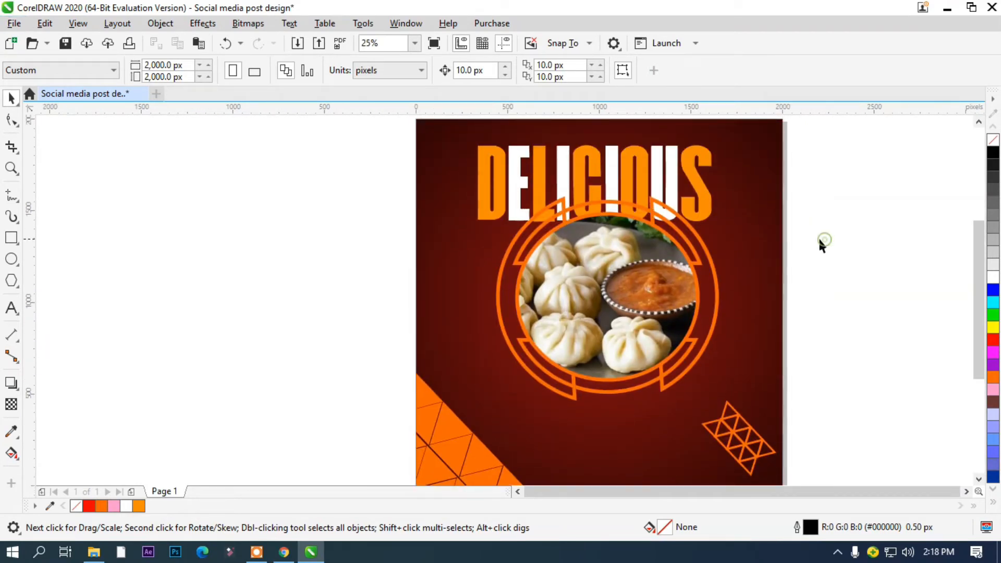
# Stagger the DELICIOUS headline by moving the white E slightly down and the first white I slightly up
pyautogui.click(521, 158)
pyautogui.moveTo(528, 148); pyautogui.dragTo(528, 156)
pyautogui.click(557, 162)
pyautogui.press('Up')
pyautogui.click(787, 193)
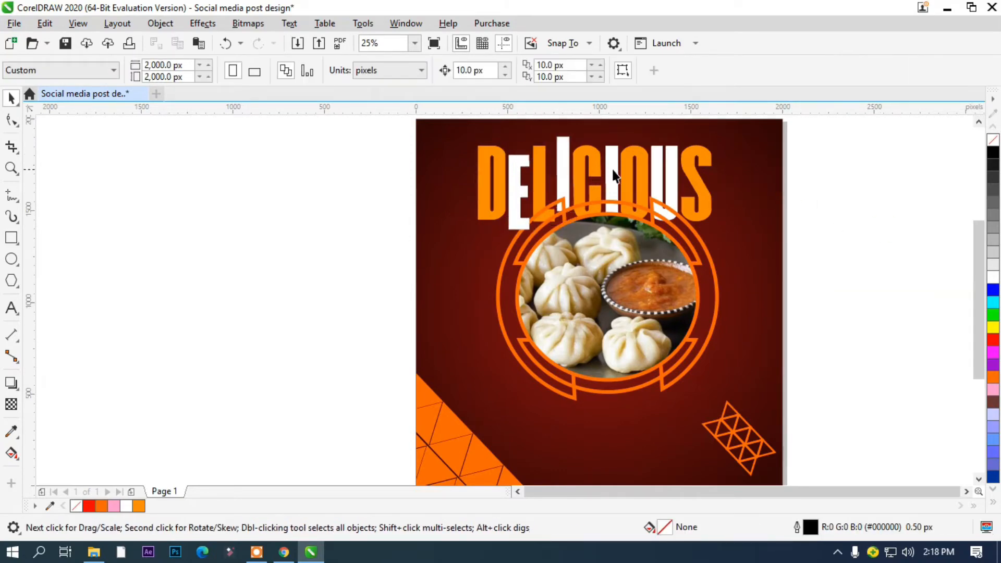
# Nudge the second white I of DELICIOUS upward and the final orange S downward
pyautogui.click(611, 178)
pyautogui.press('Up')
pyautogui.press('Up')
pyautogui.press('Up')
pyautogui.press('Up')
pyautogui.press('Up')
pyautogui.press('Up')
pyautogui.click(784, 201)
pyautogui.click(706, 197)
pyautogui.press('Down')
pyautogui.press('Down')
pyautogui.press('Down')
pyautogui.press('Down')
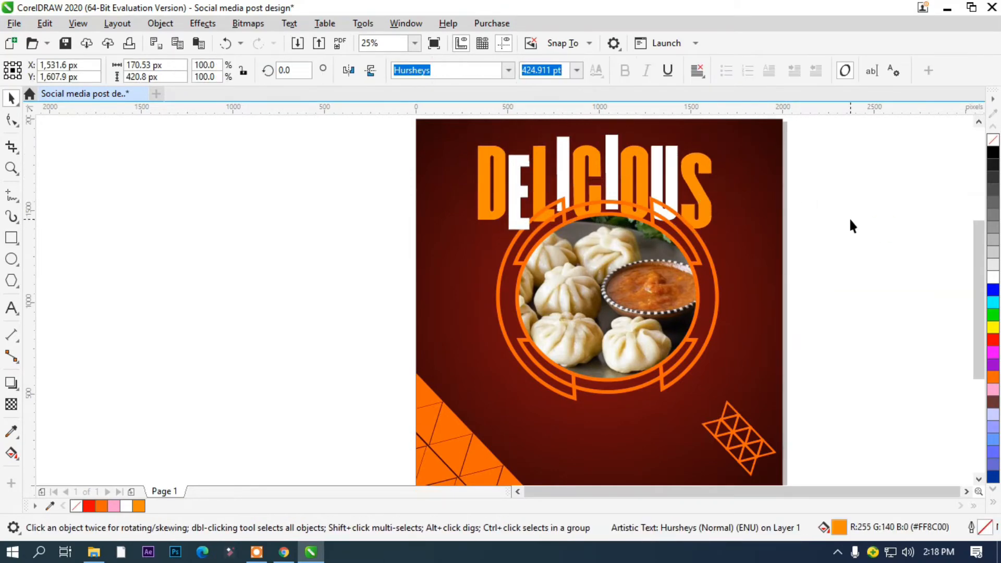
pyautogui.click(849, 219)
# Nudge the L, C, O and U of DELICIOUS upward by slightly different amounts to continue the staggered look
pyautogui.click(536, 162)
pyautogui.press('Up')
pyautogui.press('Up')
pyautogui.press('Up')
pyautogui.click(598, 170)
pyautogui.press('Up')
pyautogui.press('Up')
pyautogui.click(641, 159)
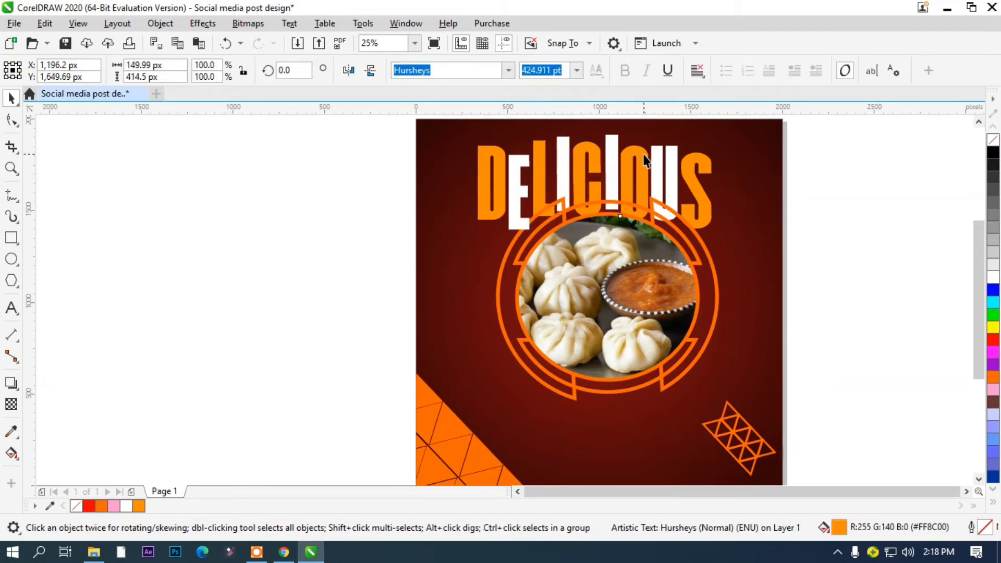
pyautogui.press('Up')
pyautogui.press('Up')
pyautogui.press('Up')
pyautogui.click(671, 159)
pyautogui.press('Up')
pyautogui.press('Up')
pyautogui.press('Up')
pyautogui.press('Up')
pyautogui.click(844, 206)
# Enlarge the orange D of DELICIOUS downward and to the left, away from the E
pyautogui.click(501, 170)
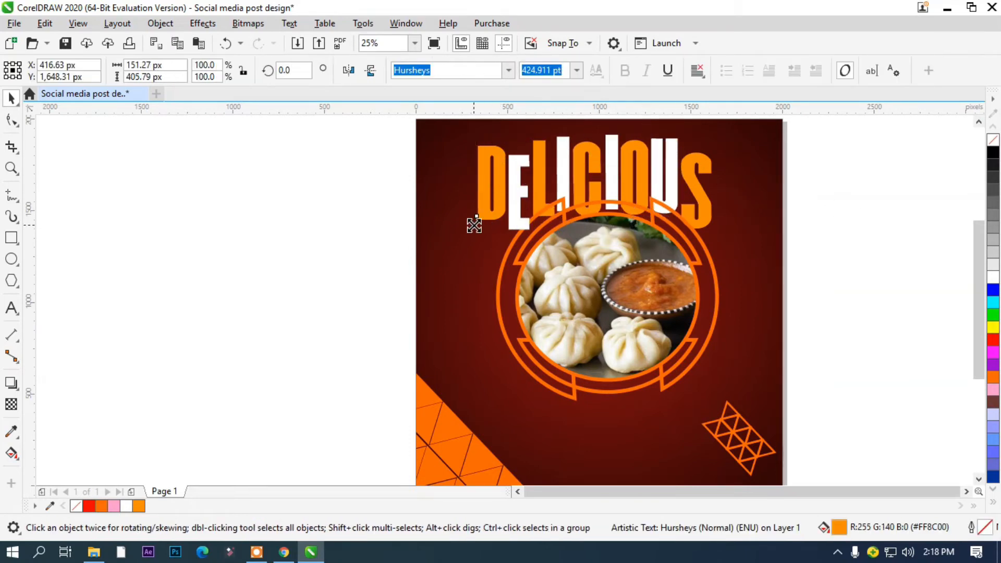
pyautogui.moveTo(474, 223); pyautogui.dragTo(468, 239)
pyautogui.moveTo(470, 191); pyautogui.dragTo(465, 191)
pyautogui.click(820, 179)
# Examine the staggered DELICIOUS headline against the whole post at different magnifications
pyautogui.scroll(-1, 646, 227)
pyautogui.scroll(2, 646, 227)
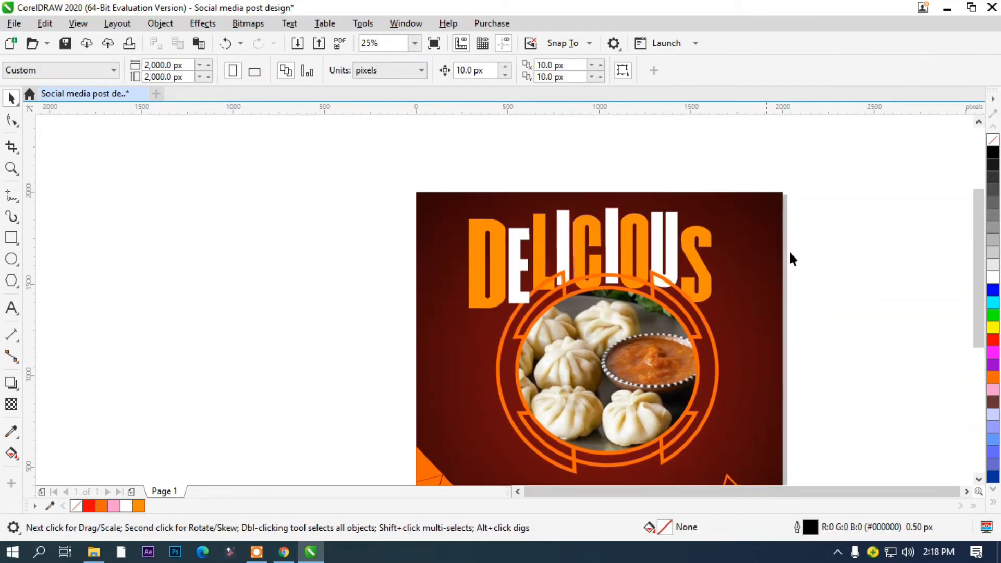
pyautogui.scroll(-4, 414, 274)
pyautogui.scroll(4, 229, 193)
pyautogui.scroll(-4, 740, 341)
pyautogui.scroll(-4, 438, 295)
pyautogui.scroll(4, 508, 323)
pyautogui.scroll(4, 567, 308)
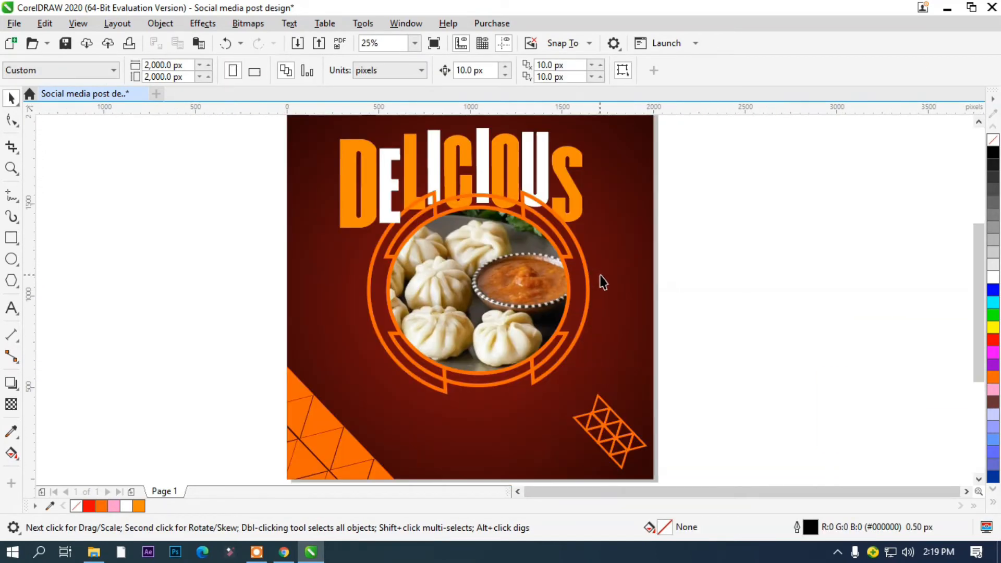
# Add the text MO:MO: beside the page in High School USA Serif, scale it to about 1,099 px wide and fill it red
pyautogui.press('m')
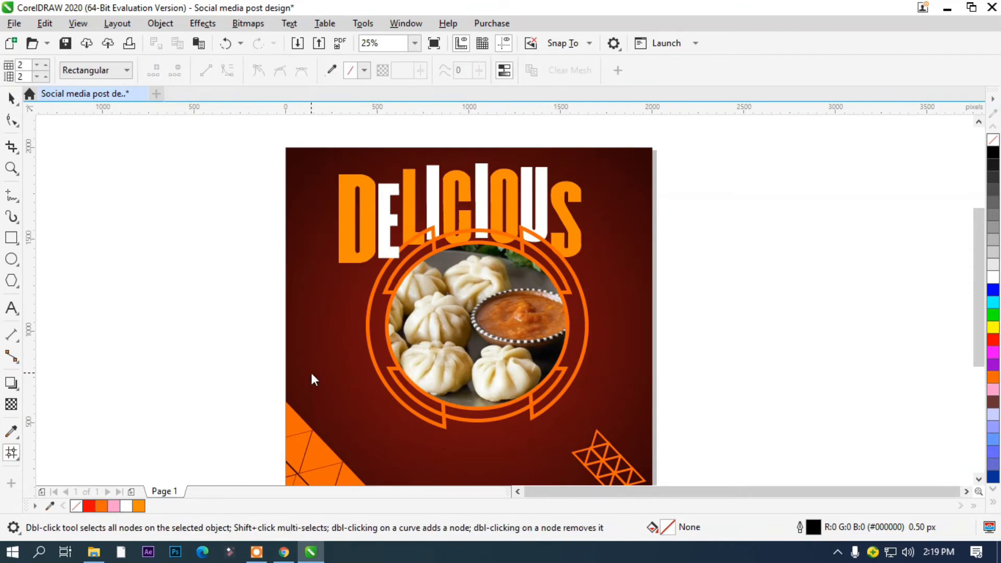
pyautogui.click(13, 308)
pyautogui.click(509, 70)
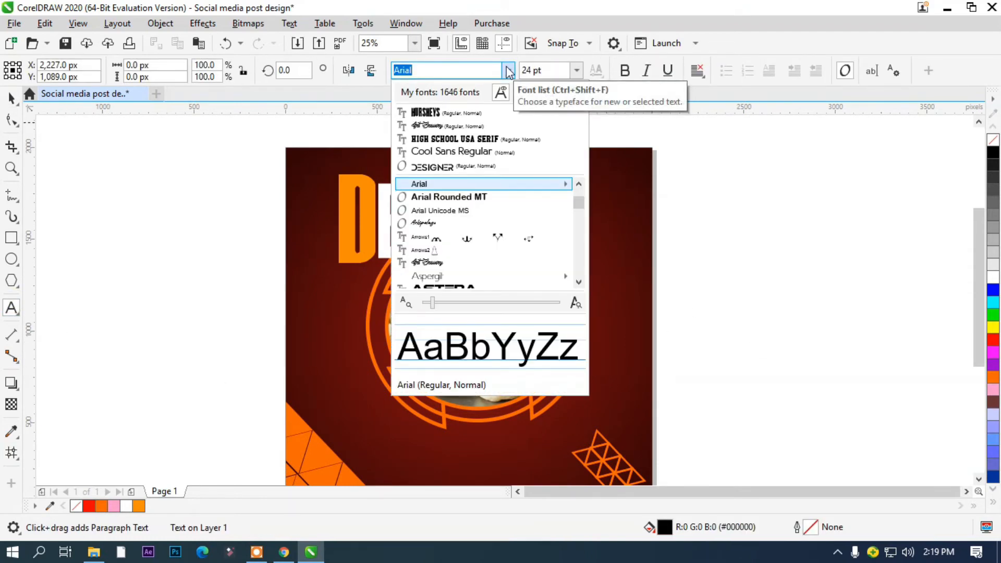
pyautogui.click(448, 139)
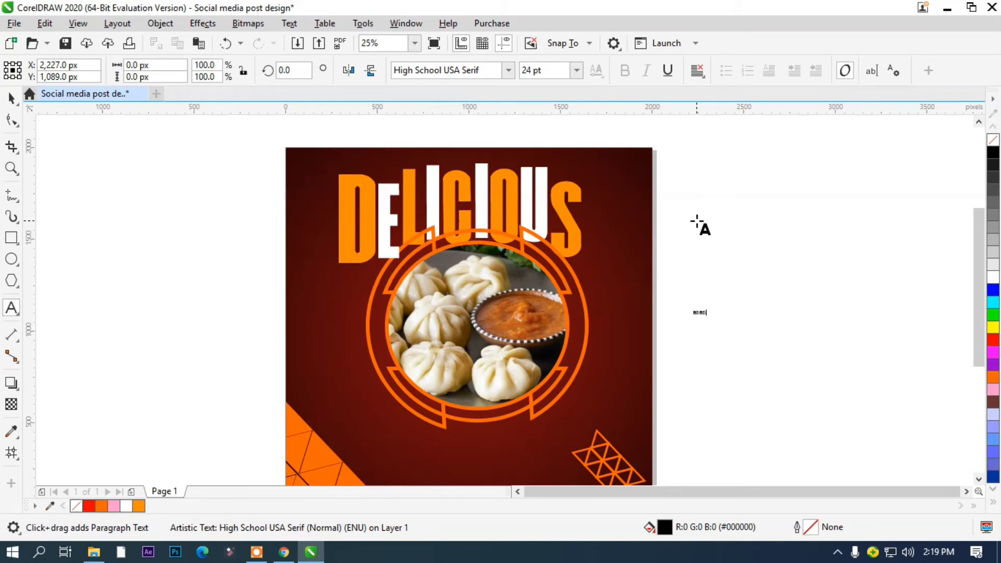
pyautogui.moveTo(710, 306); pyautogui.dragTo(898, 249)
pyautogui.click(993, 340)
pyautogui.click(14, 99)
# Place the MO:MO: text below the dumpling photo, scaled down to about 775 px wide, and fill it white
pyautogui.scroll(-1, 396, 296)
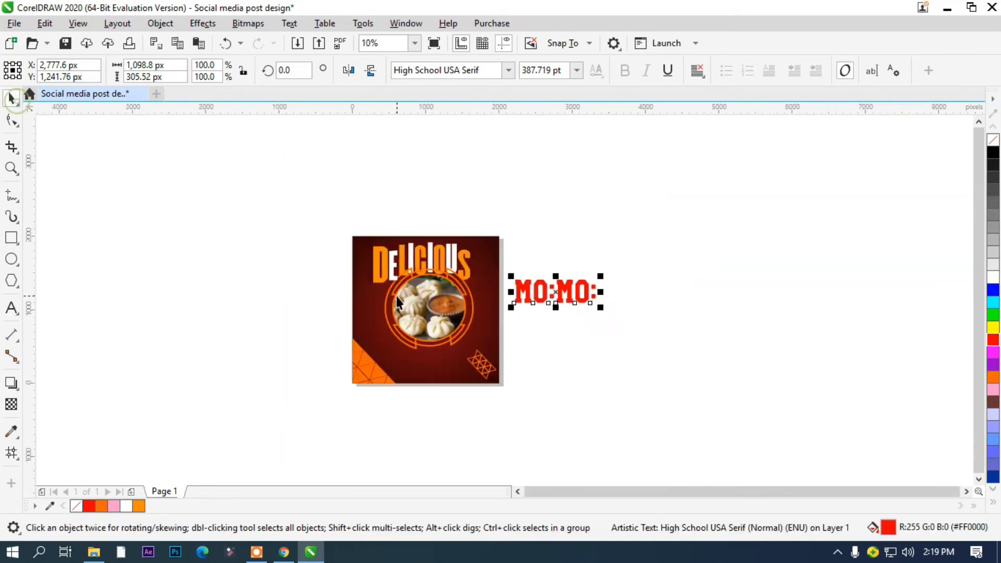
pyautogui.scroll(1, 397, 296)
pyautogui.scroll(-1, 502, 317)
pyautogui.moveTo(647, 307); pyautogui.dragTo(502, 377)
pyautogui.scroll(1, 501, 377)
pyautogui.moveTo(579, 332); pyautogui.dragTo(548, 343)
pyautogui.click(516, 355)
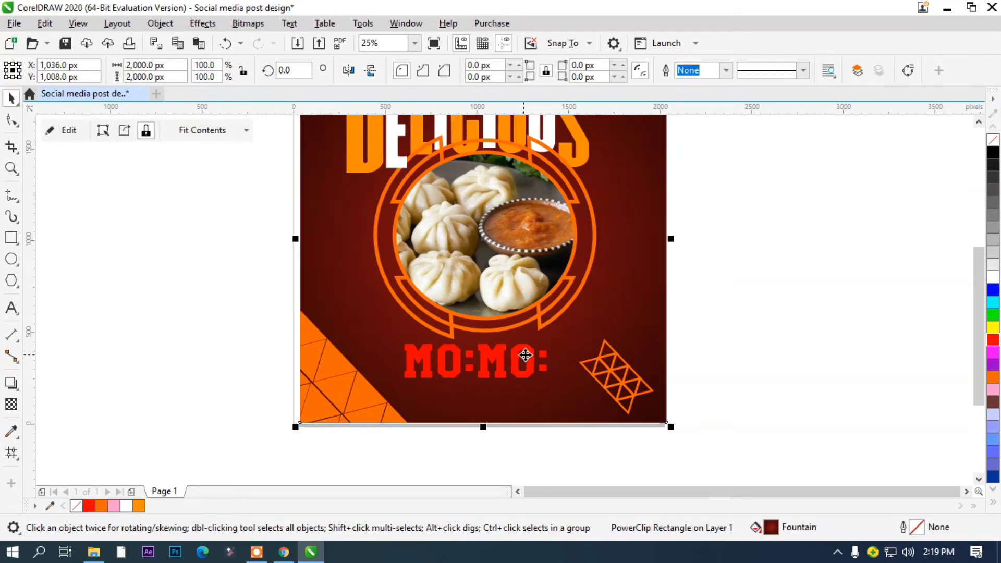
pyautogui.click(496, 365)
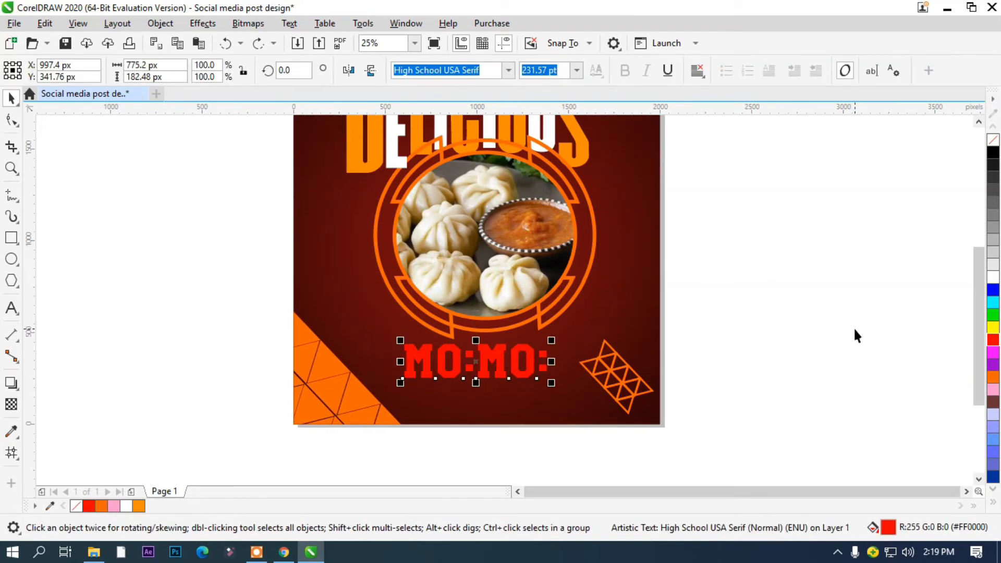
pyautogui.click(993, 277)
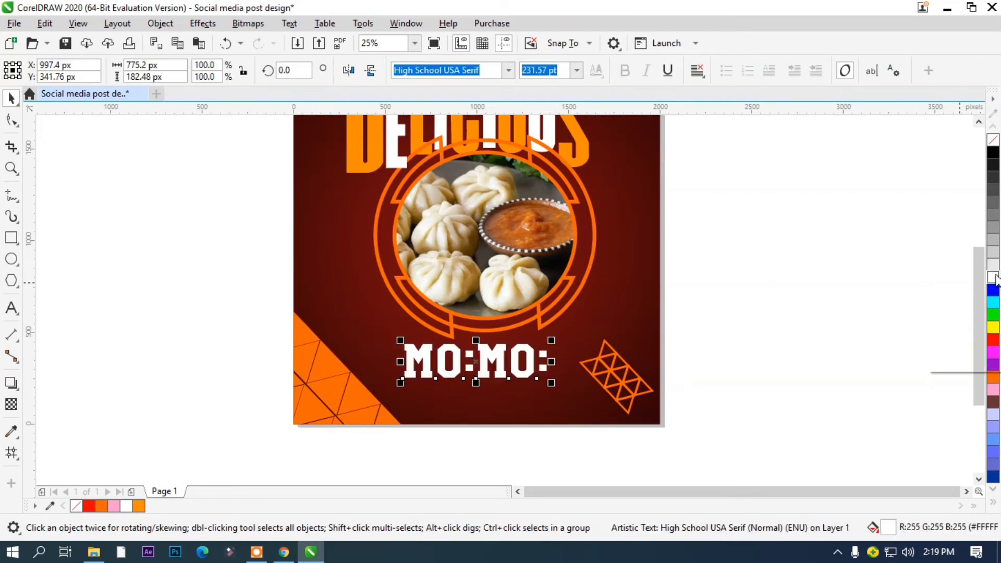
pyautogui.click(816, 280)
# Draw an ellipse of about 348 by 356 px left of the page and give it a 16 px orange outline
pyautogui.scroll(-1, 440, 334)
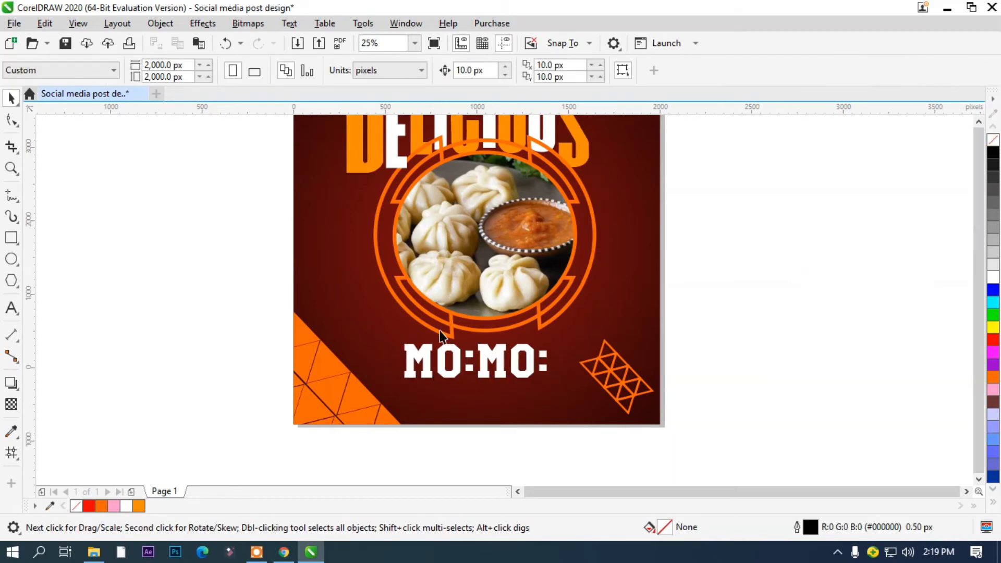
pyautogui.scroll(1, 413, 204)
pyautogui.press('F7')
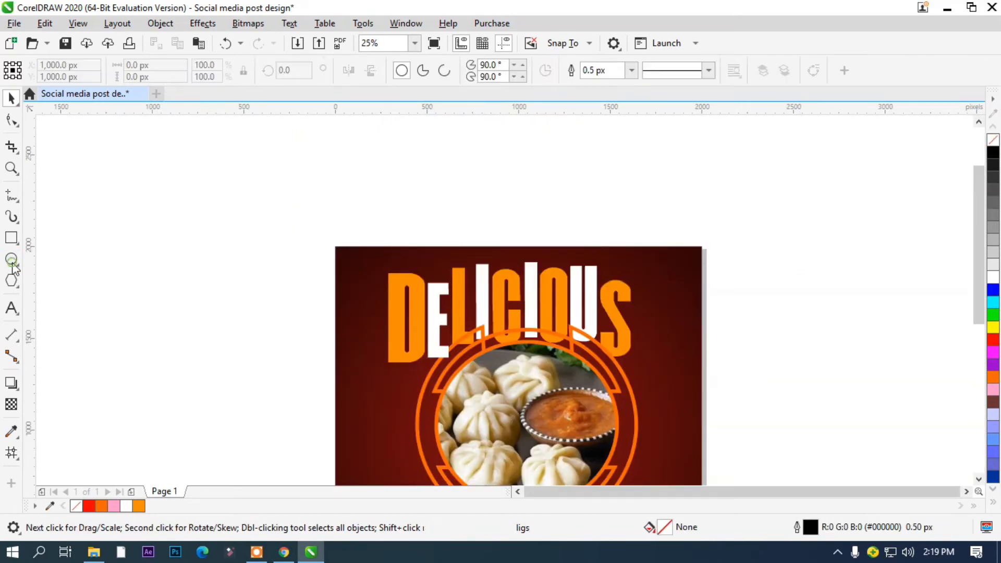
pyautogui.moveTo(116, 240); pyautogui.dragTo(189, 314)
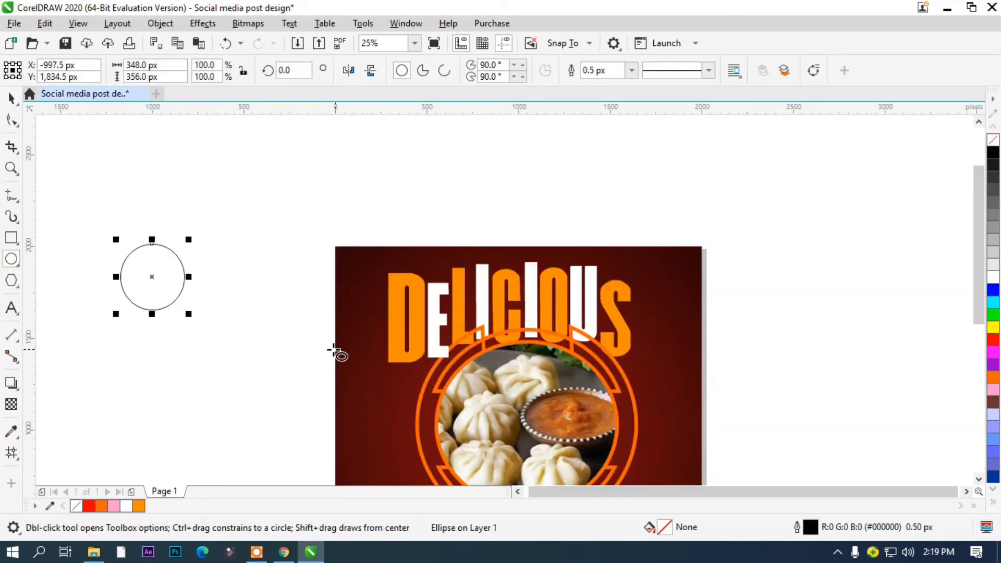
pyautogui.rightClick(993, 376)
pyautogui.click(631, 70)
pyautogui.click(605, 183)
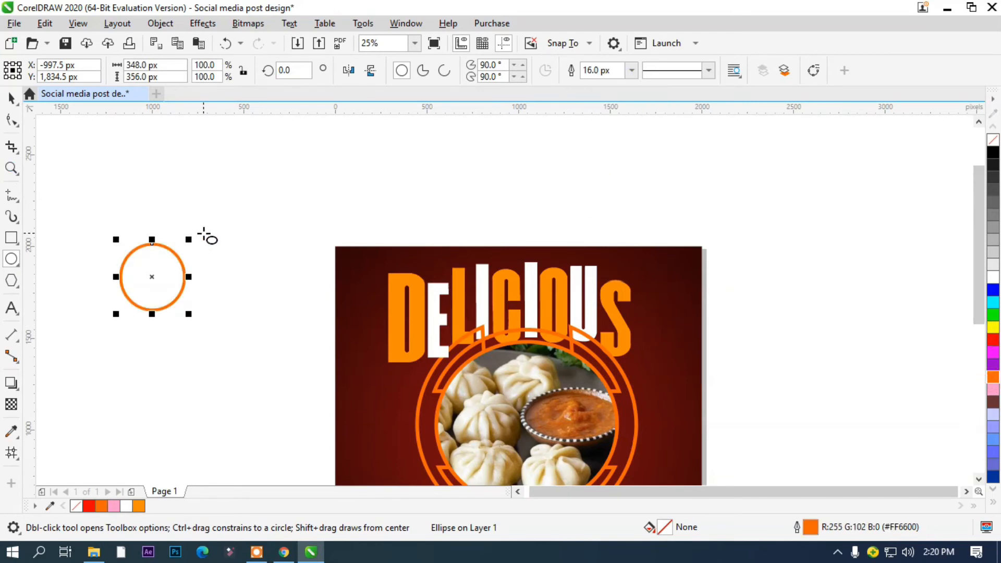
# Add the text LOGO in Arial, scale it over the ellipse, and widen the ellipse to about 485 px to surround it
pyautogui.click(12, 309)
pyautogui.click(265, 212)
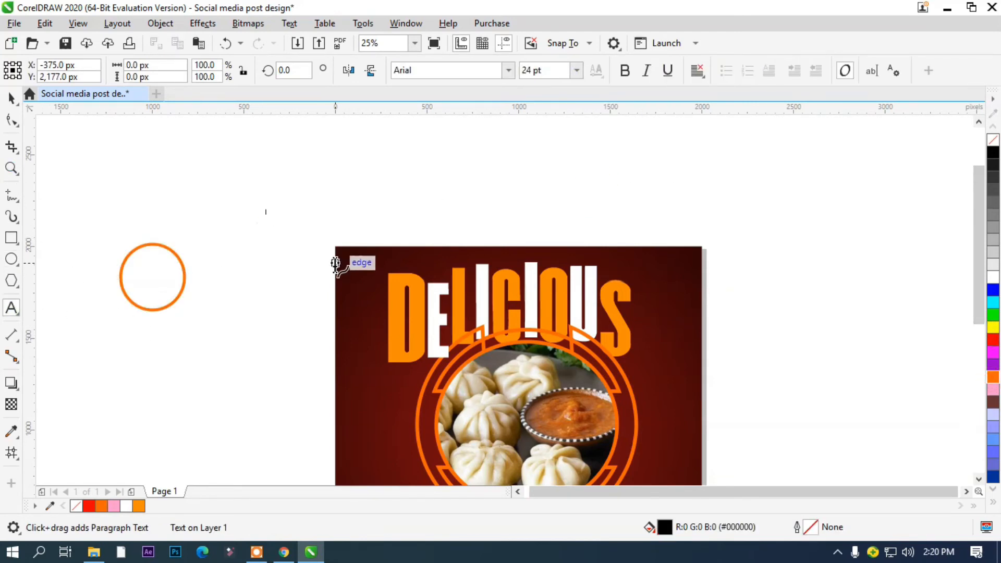
pyautogui.write('LOGO')
pyautogui.click(12, 98)
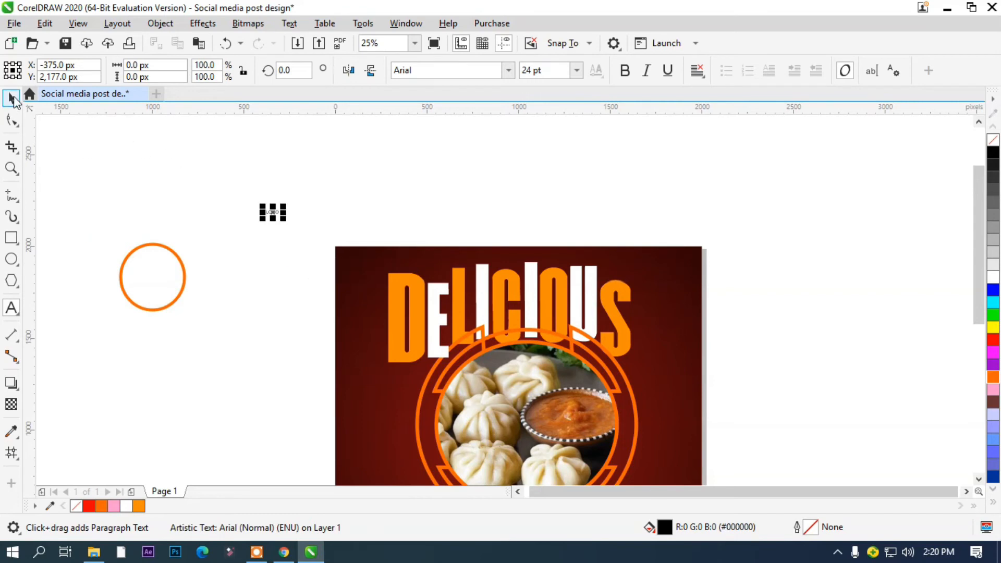
pyautogui.moveTo(286, 200); pyautogui.dragTo(213, 277)
pyautogui.click(184, 277)
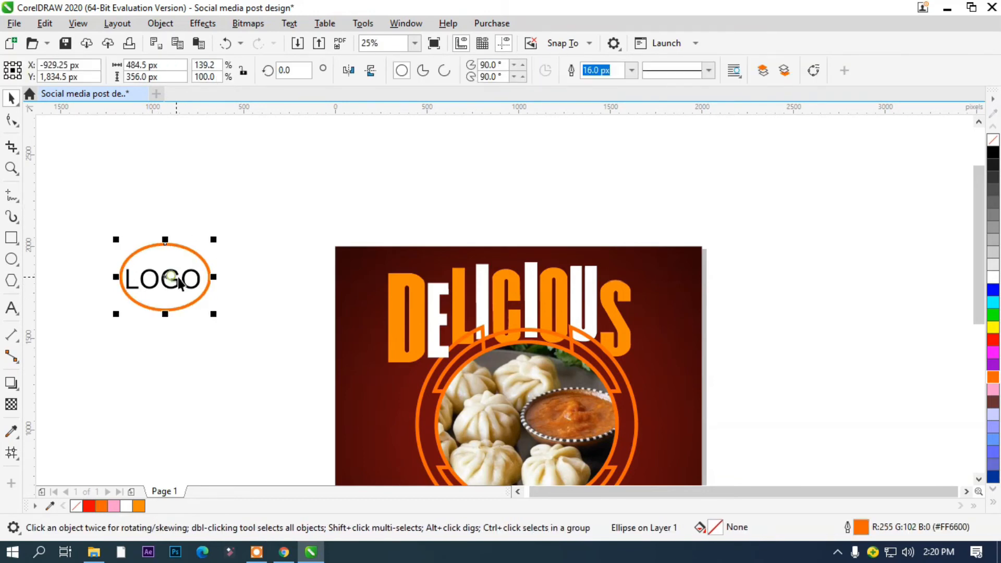
pyautogui.press('Down')
pyautogui.press('Down')
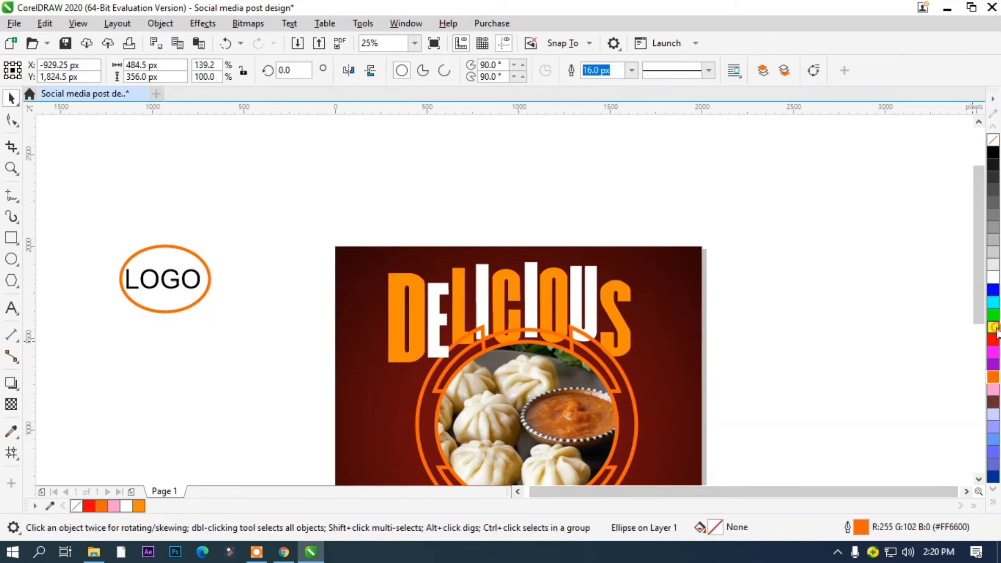
# Give the logo ellipse a yellow fill and outline, and fill the LOGO text red
pyautogui.rightClick(993, 327)
pyautogui.click(993, 327)
pyautogui.press('Escape')
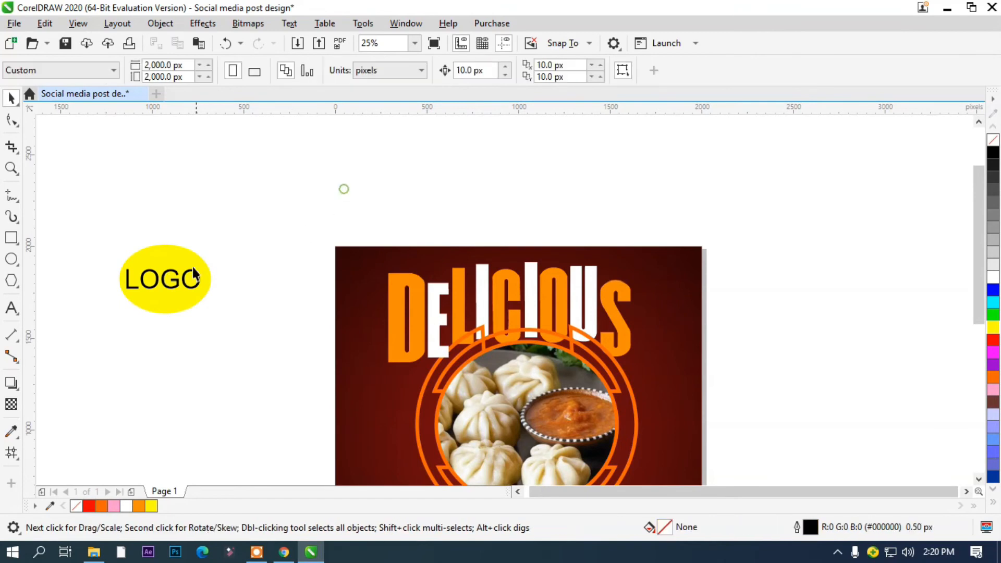
pyautogui.click(193, 268)
pyautogui.click(993, 340)
pyautogui.click(539, 213)
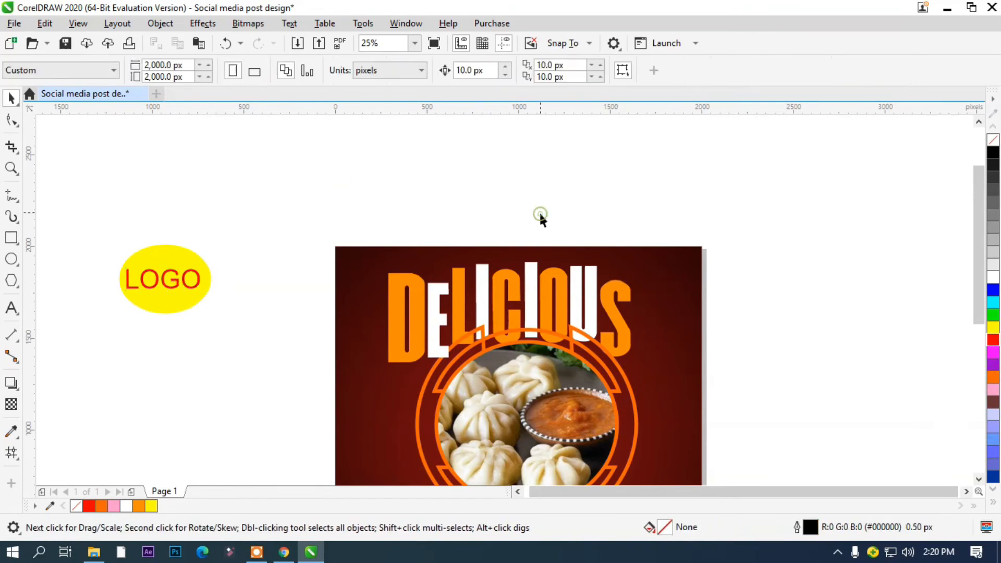
# Group the LOGO text with its yellow ellipse and place the group, scaled down, in the post's upper-right corner
pyautogui.moveTo(236, 333); pyautogui.dragTo(237, 335)
pyautogui.hotkey('ctrl', 'g')
pyautogui.moveTo(186, 258); pyautogui.dragTo(689, 257)
pyautogui.click(746, 191)
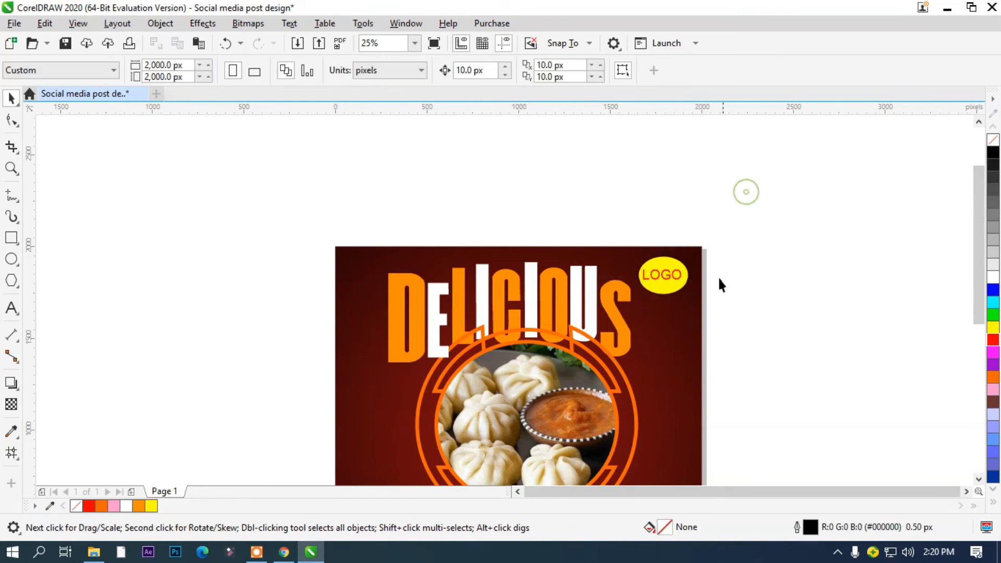
# Add the text r250 in Arial in the empty area left of the page and scale it up to about 480 pt
pyautogui.scroll(-2, 627, 299)
pyautogui.scroll(2, 597, 324)
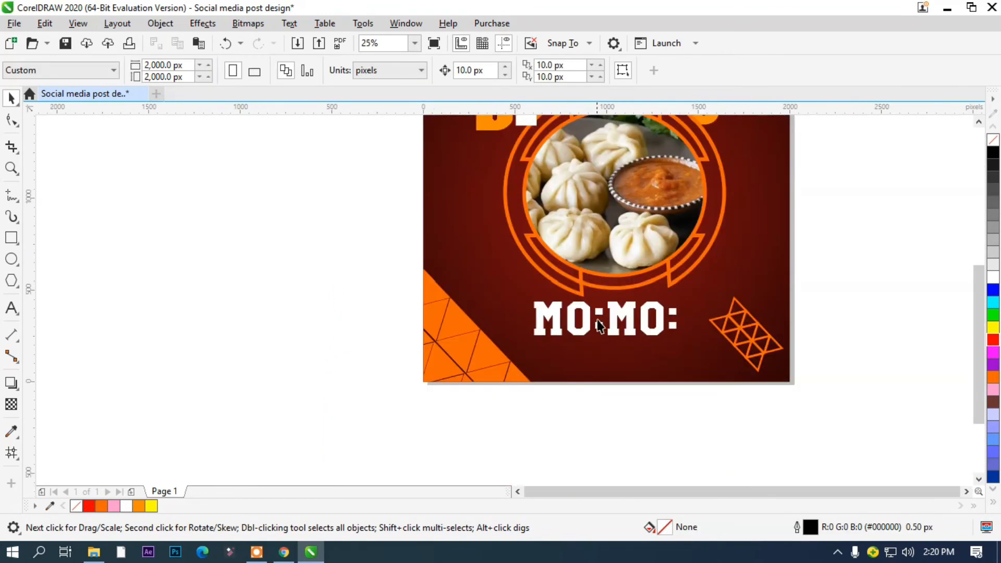
pyautogui.click(12, 308)
pyautogui.click(140, 288)
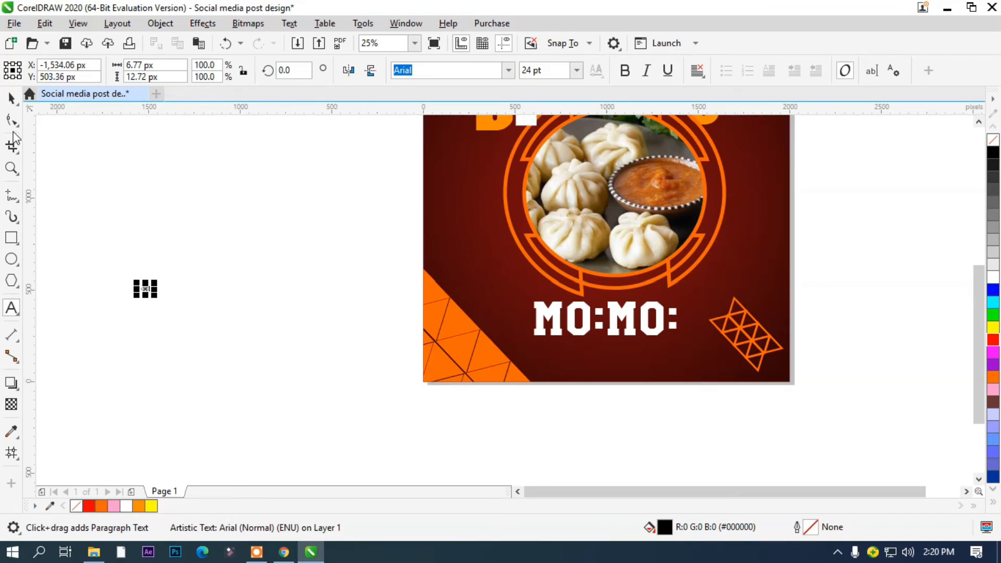
pyautogui.click(12, 99)
pyautogui.moveTo(154, 295); pyautogui.dragTo(313, 357)
pyautogui.click(162, 326)
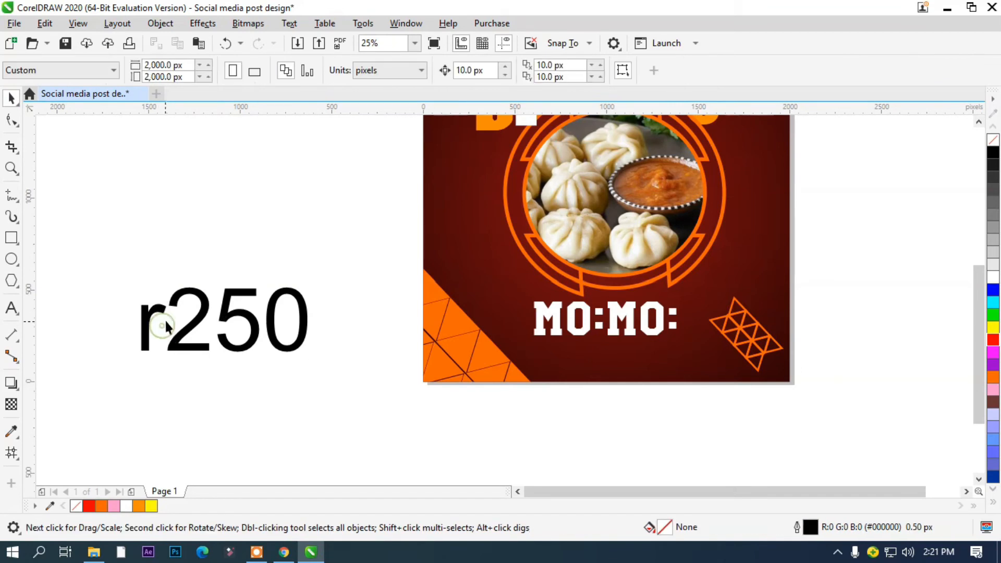
# Edit the large price text so that it reads Rs.250/- only
pyautogui.doubleClick(165, 321)
pyautogui.write('S')
pyautogui.press('BackSpace')
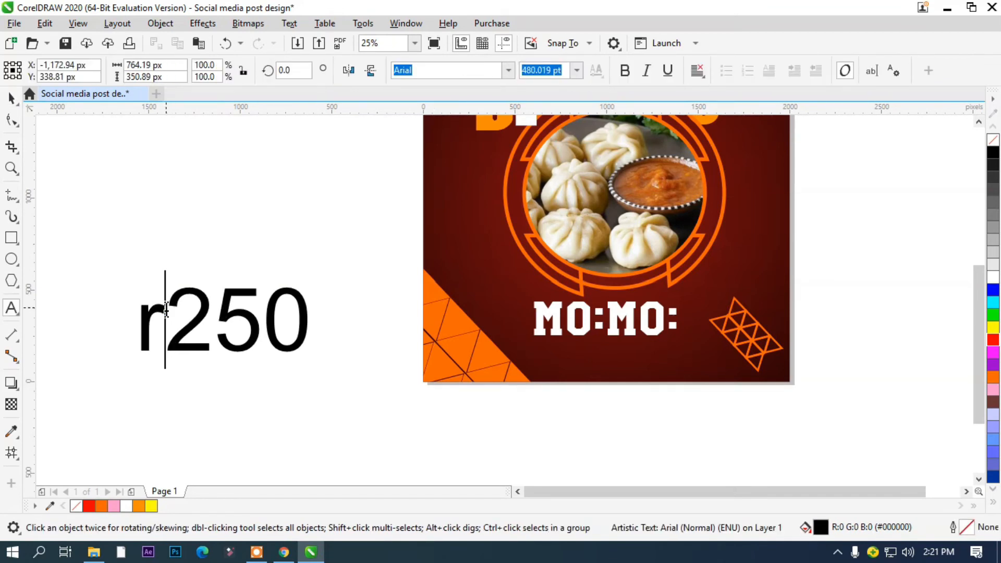
pyautogui.press('BackSpace')
pyautogui.write('Rs.')
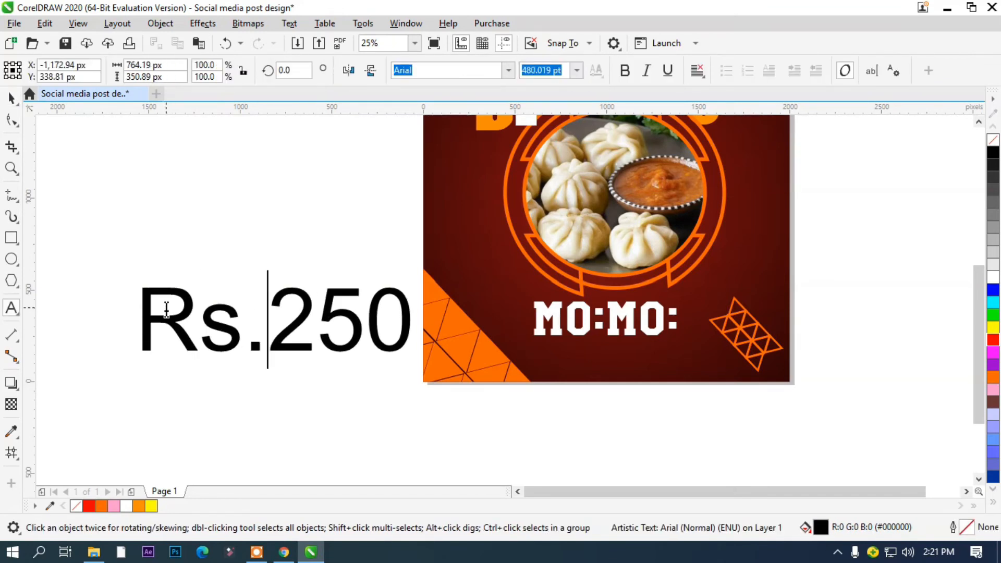
pyautogui.press('End')
pyautogui.write('/- only')
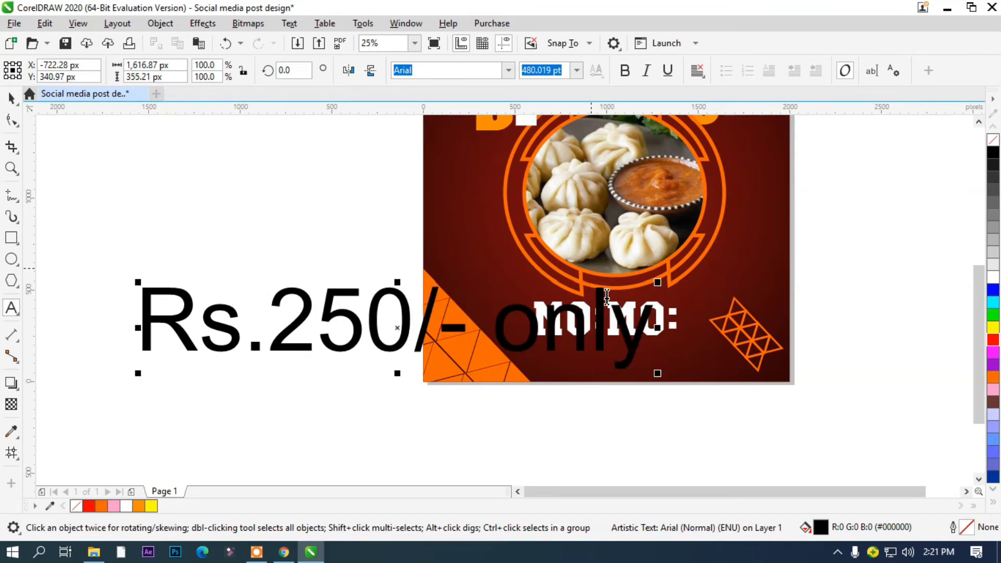
# Scale the price text down to about 150 pt and split it into two centred lines, Rs.250/ and - only
pyautogui.moveTo(658, 282); pyautogui.dragTo(307, 337)
pyautogui.press('Return')
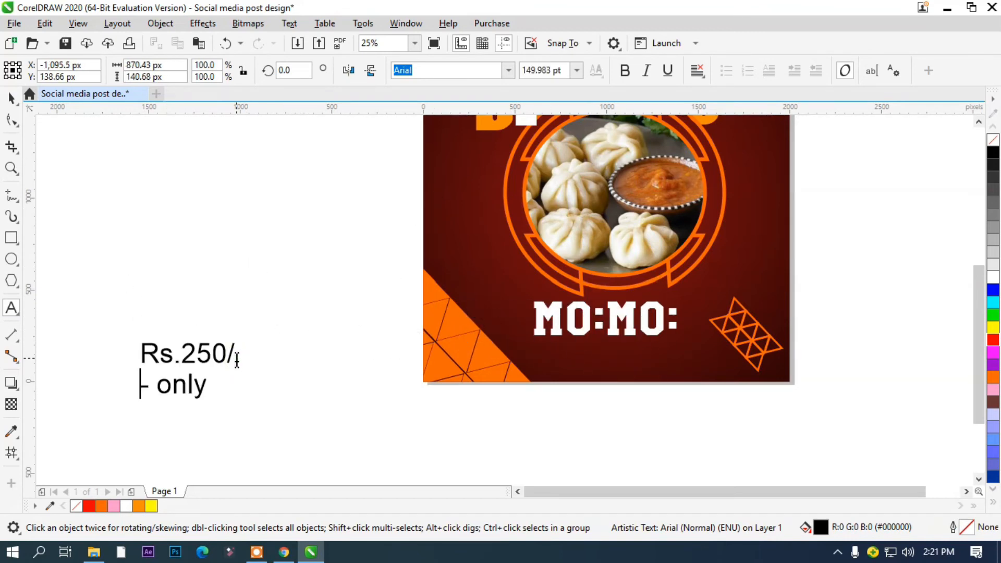
pyautogui.hotkey('ctrl', 'a')
pyautogui.click(697, 70)
pyautogui.click(714, 126)
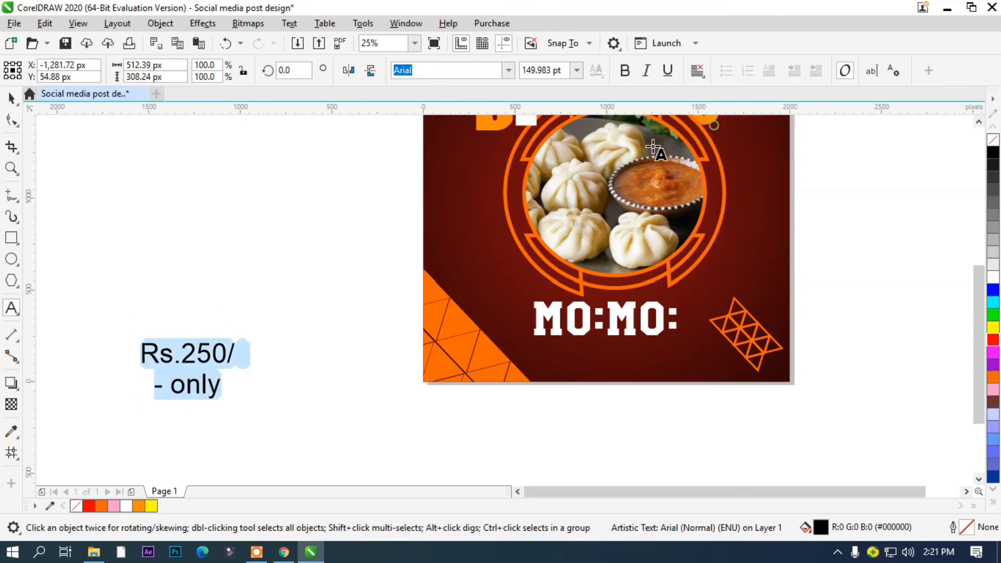
# Make the price text white and place it, rotated diagonally, beside the orange triangle in the post's lower-left corner
pyautogui.click(15, 105)
pyautogui.moveTo(192, 365); pyautogui.dragTo(474, 352)
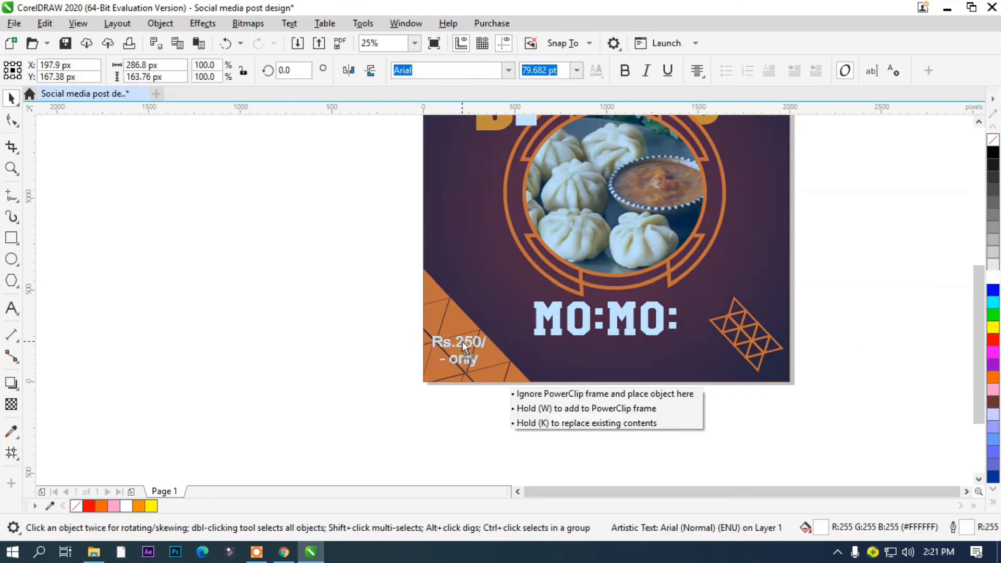
pyautogui.moveTo(462, 341); pyautogui.dragTo(526, 238)
pyautogui.click(491, 277)
pyautogui.click(489, 278)
pyautogui.click(831, 281)
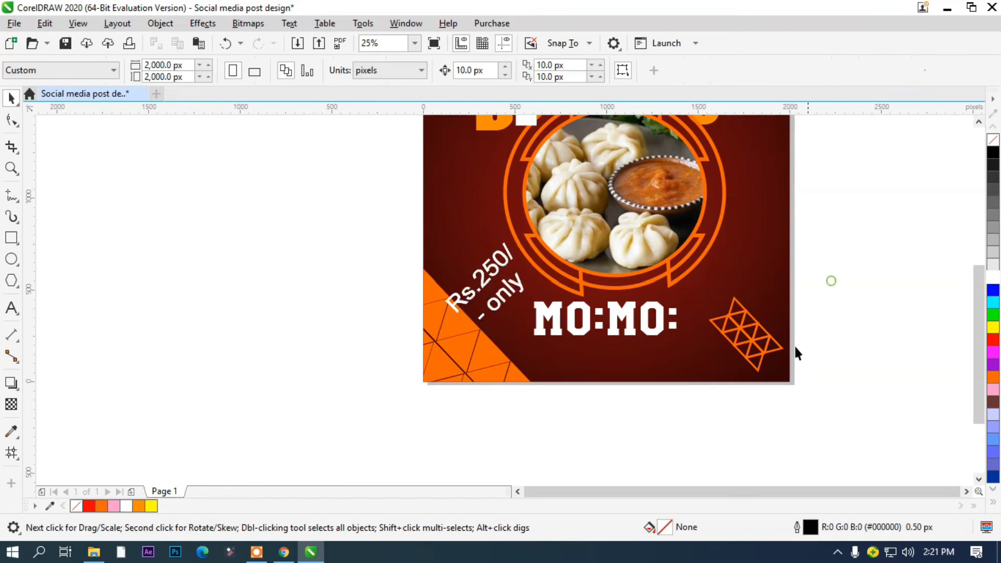
# Draw a rectangle of about 848 by 208 px left of the page and round its corners fully to 104 px
pyautogui.click(603, 320)
pyautogui.click(645, 323)
pyautogui.click(527, 410)
pyautogui.press('F6')
pyautogui.moveTo(144, 298); pyautogui.dragTo(300, 336)
pyautogui.press('F10')
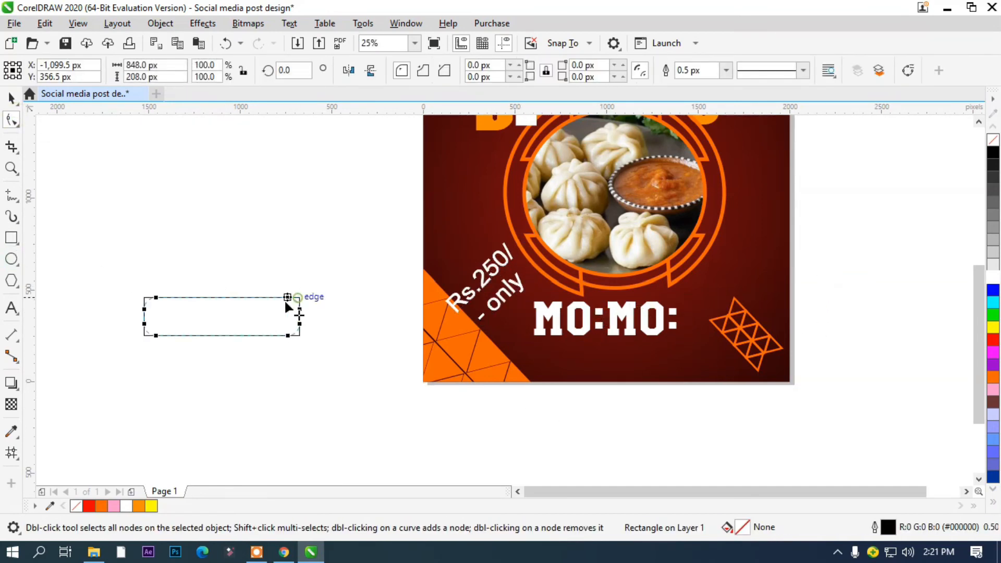
pyautogui.moveTo(285, 300); pyautogui.dragTo(38, 201)
# Add the text order now in bold Arial and scale it to about 150 pt to fit inside the rounded rectangle
pyautogui.click(11, 308)
pyautogui.click(186, 244)
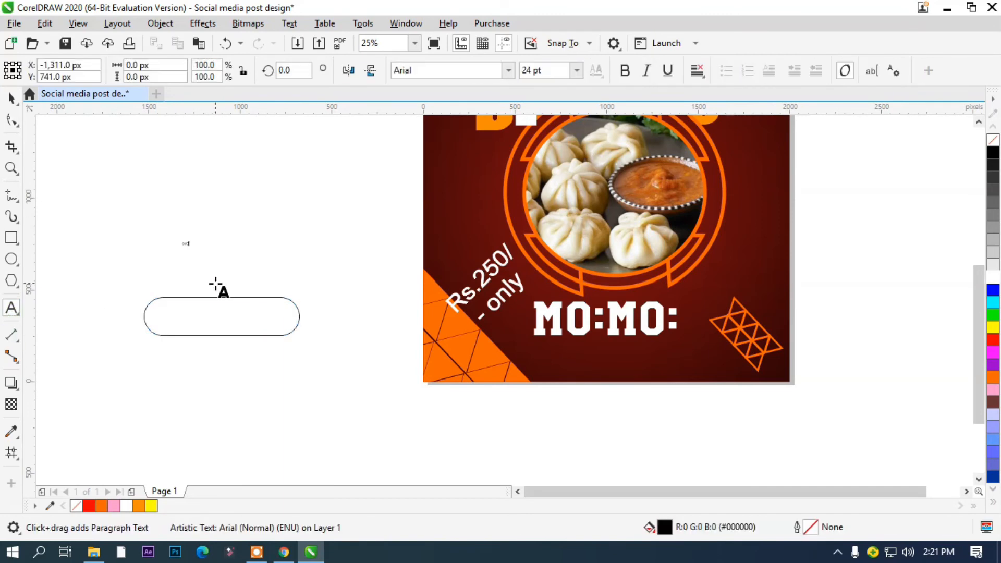
pyautogui.hotkey('ctrl', 'a')
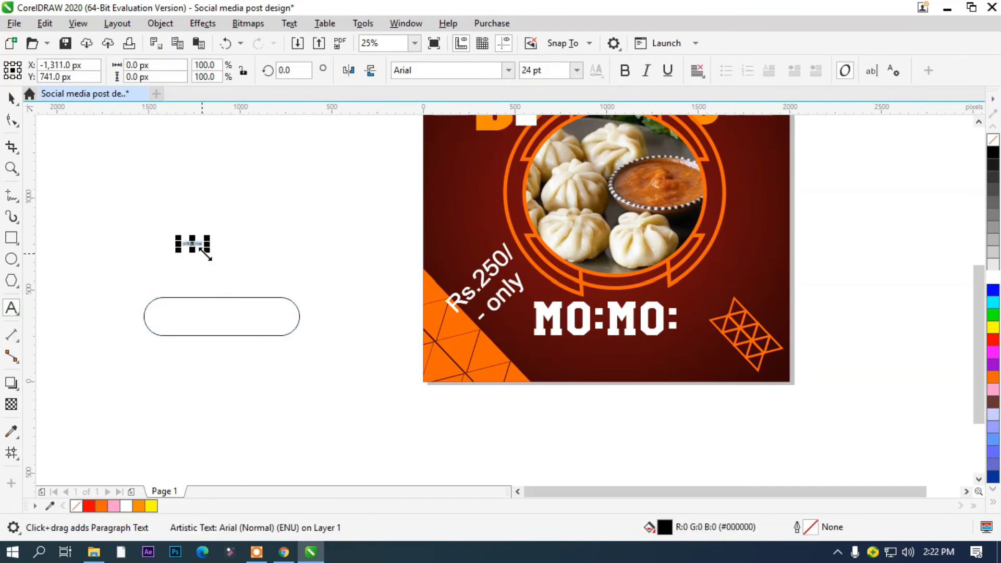
pyautogui.moveTo(208, 252); pyautogui.dragTo(229, 325)
pyautogui.click(624, 71)
pyautogui.click(322, 130)
pyautogui.click(12, 98)
# Fill the rounded rectangle orange without a visible black outline and colour the order now text white
pyautogui.click(247, 297)
pyautogui.click(258, 277)
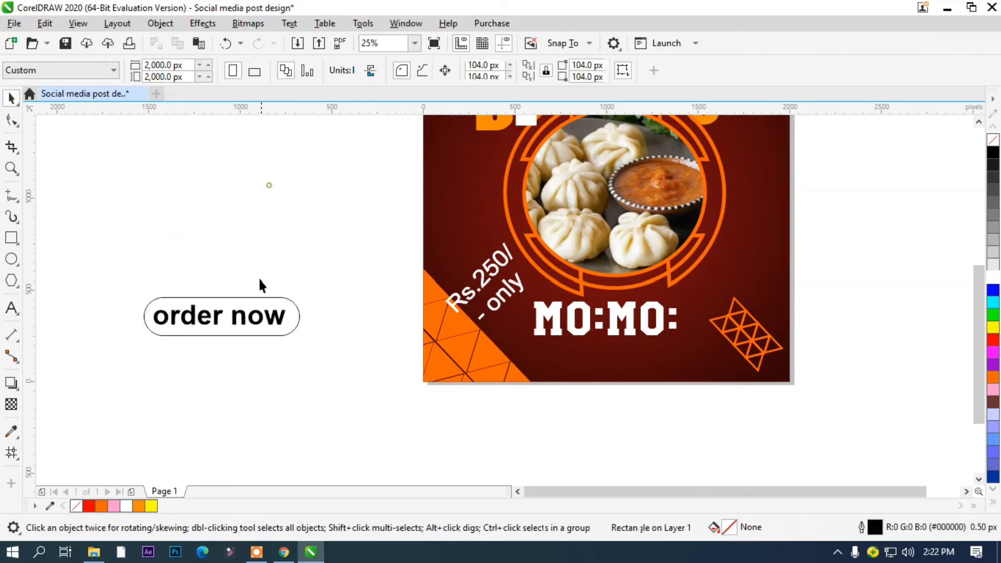
pyautogui.click(259, 297)
pyautogui.click(993, 275)
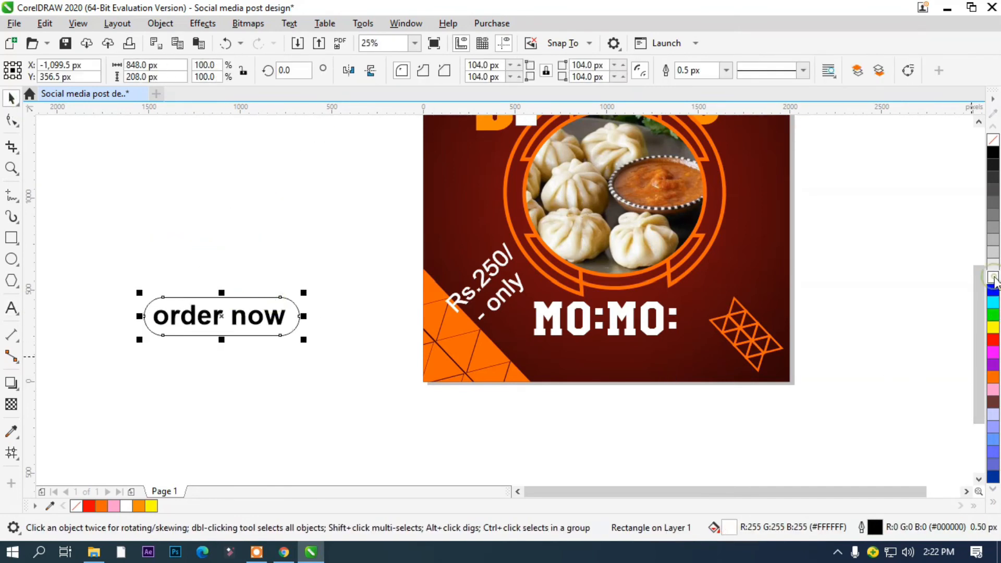
pyautogui.click(993, 376)
pyautogui.click(867, 352)
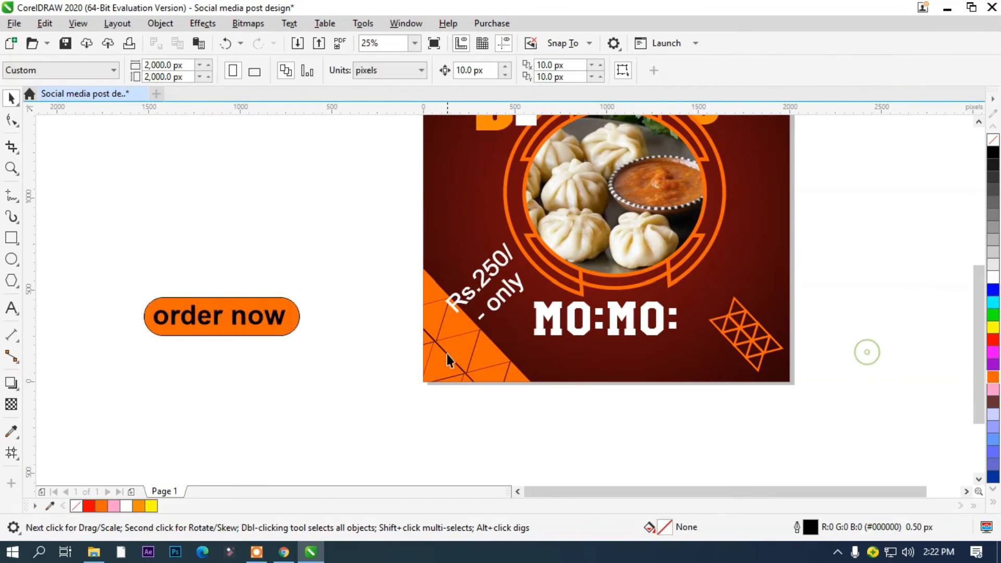
pyautogui.click(281, 300)
pyautogui.press('Tab')
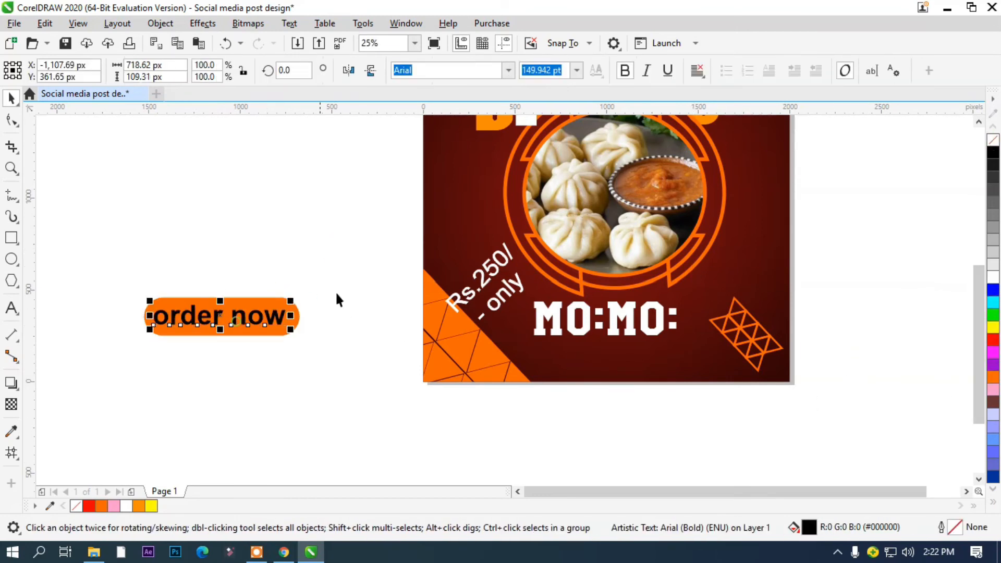
# Group the order now text with its orange shape and place the group, scaled to about 486 px wide, beneath MO:MO:
pyautogui.moveTo(139, 277); pyautogui.dragTo(341, 359)
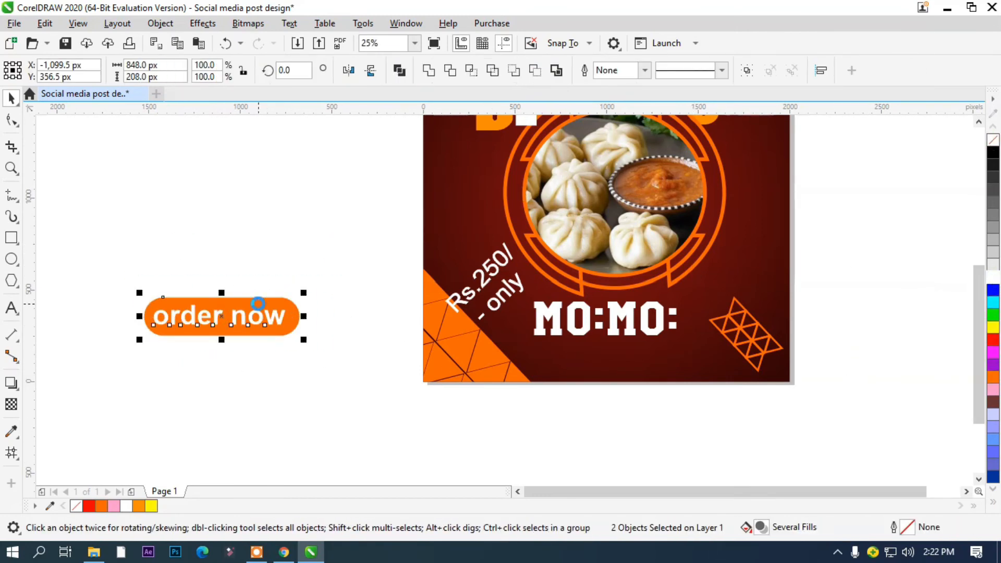
pyautogui.hotkey('ctrl', 'g')
pyautogui.moveTo(257, 308); pyautogui.dragTo(667, 336)
# Scale the MO:MO: text down so it sits between the photo ring and the order now button
pyautogui.click(651, 323)
pyautogui.moveTo(680, 297); pyautogui.dragTo(663, 308)
pyautogui.click(849, 260)
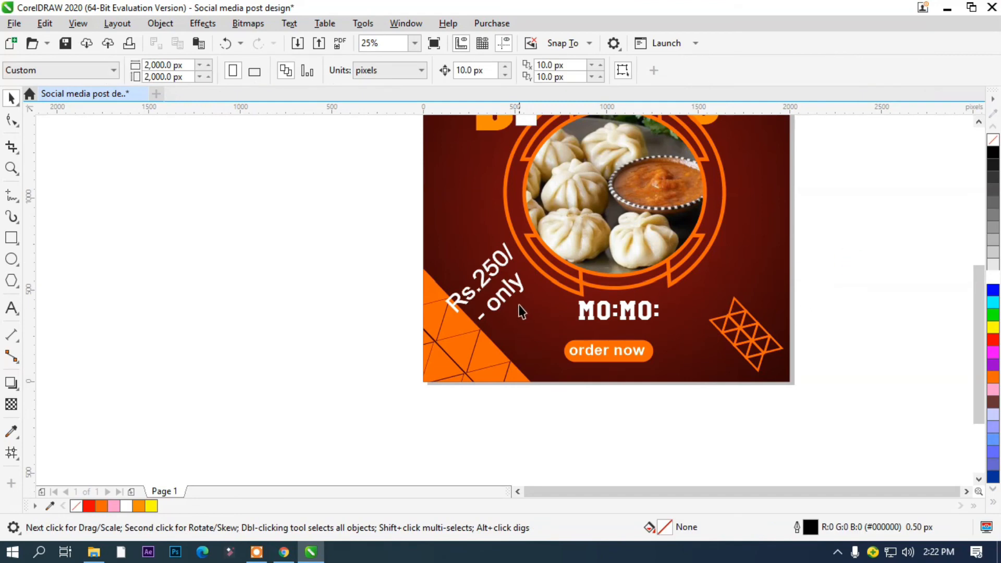
# Shift the price text slightly toward the ring and move the order now button up close under MO:MO:
pyautogui.moveTo(495, 270); pyautogui.dragTo(500, 272)
pyautogui.click(877, 328)
pyautogui.click(637, 350)
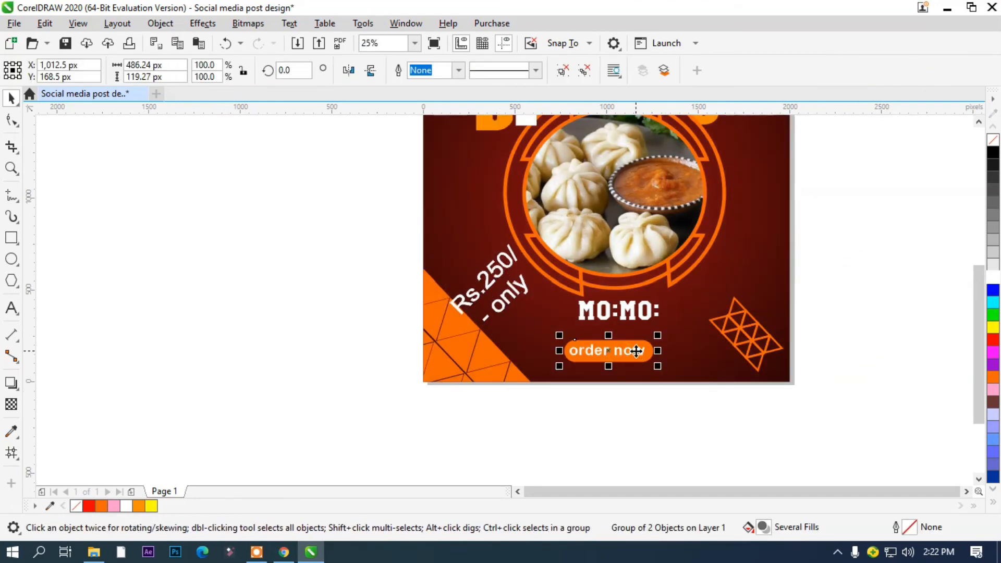
pyautogui.moveTo(637, 351); pyautogui.dragTo(633, 340)
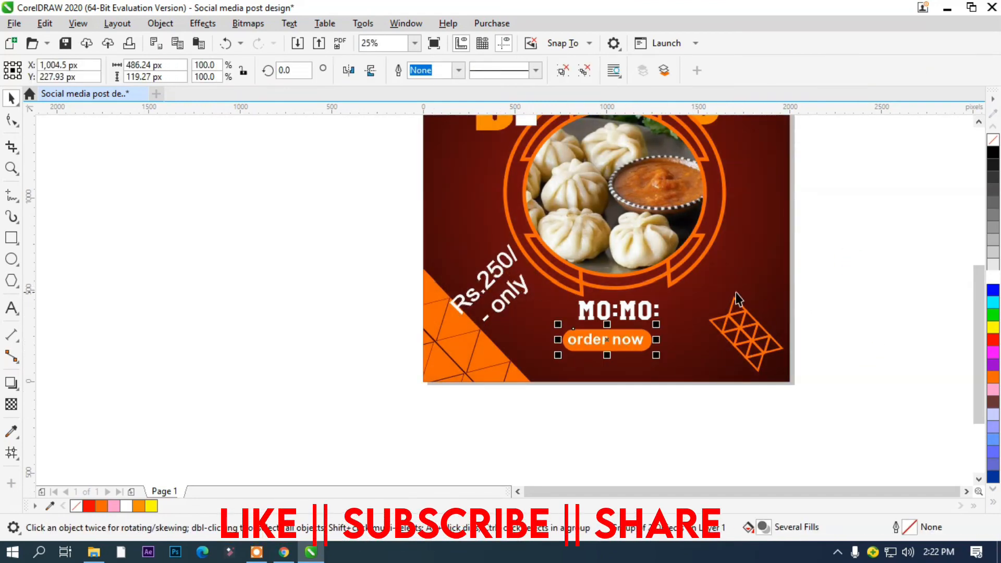
# Ungroup the order now button and open the Align and Distribute options
pyautogui.hotkey('ctrl', 'u')
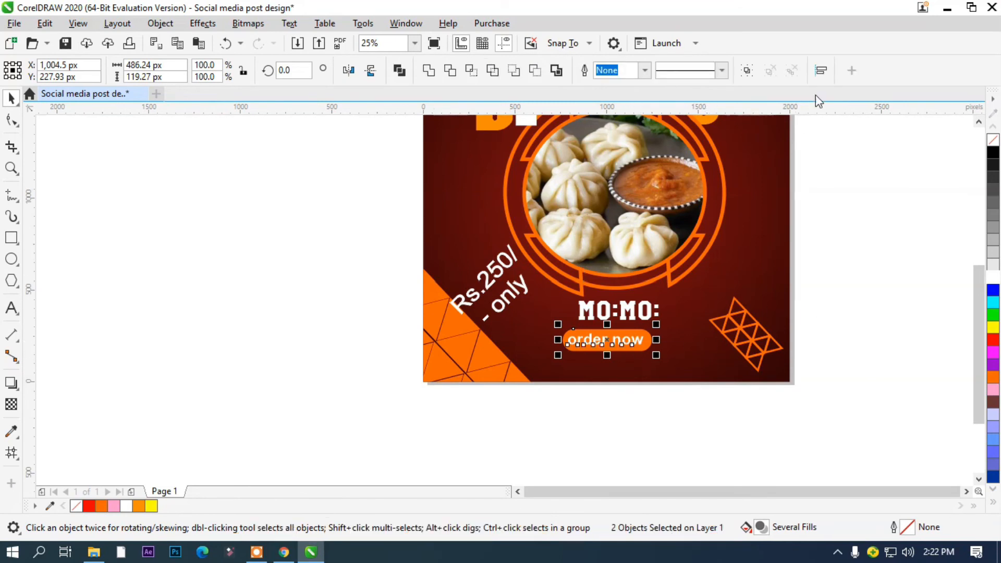
pyautogui.click(820, 69)
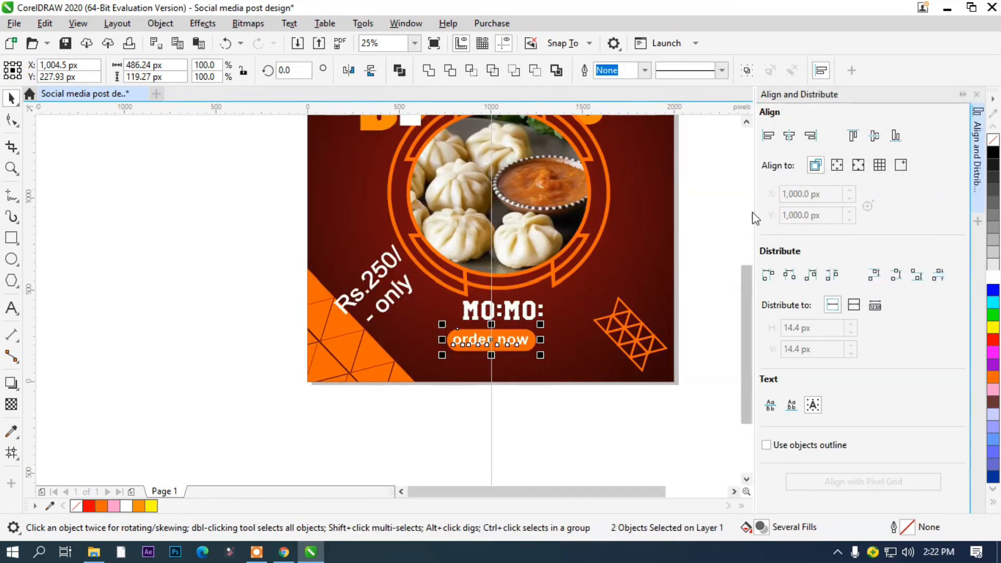
pyautogui.click(572, 377)
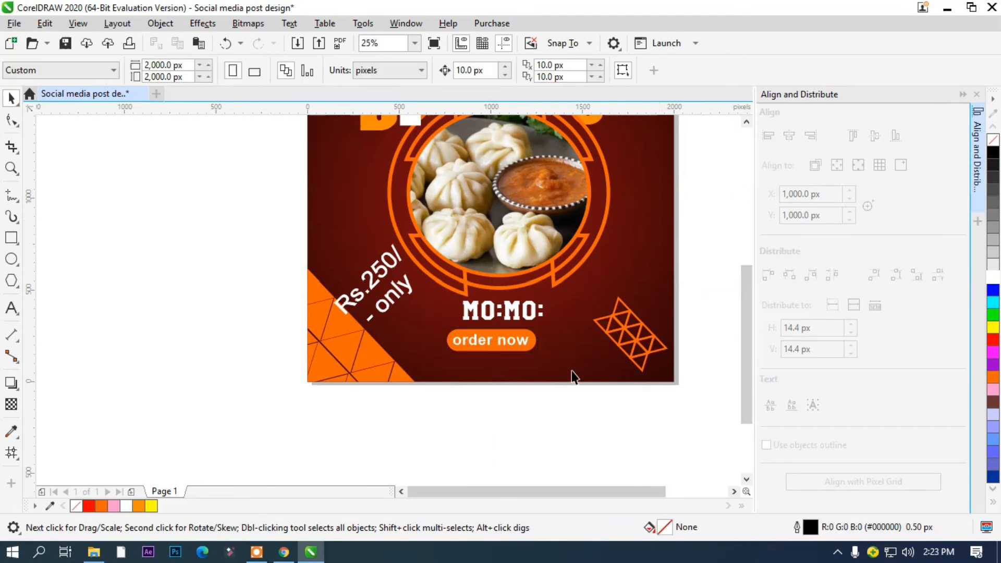
# Add the two-line Arial text contact number / your website.com left of the page and centre-align it
pyautogui.scroll(-2, 509, 409)
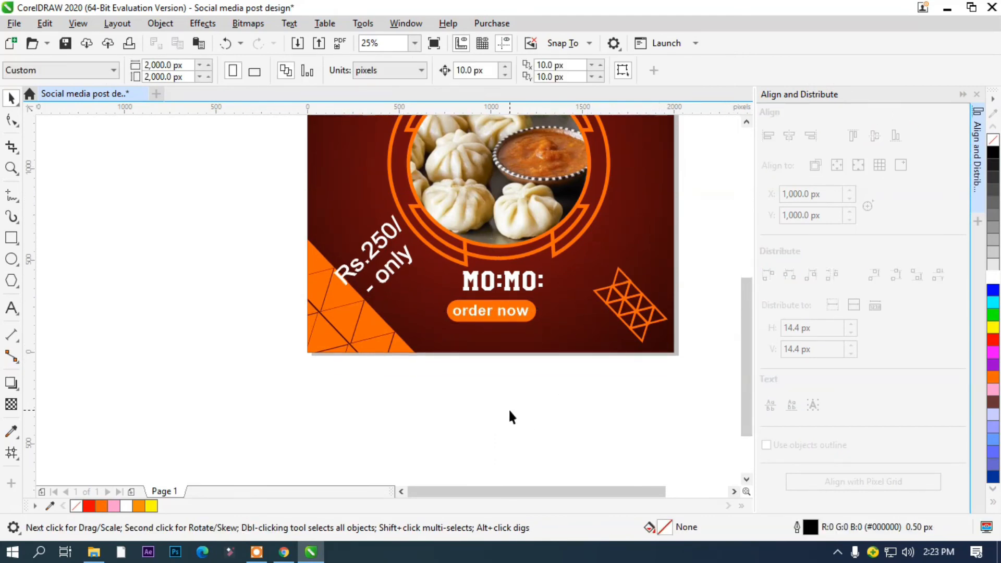
pyautogui.scroll(-2, 611, 368)
pyautogui.scroll(2, 602, 320)
pyautogui.scroll(-1, 599, 318)
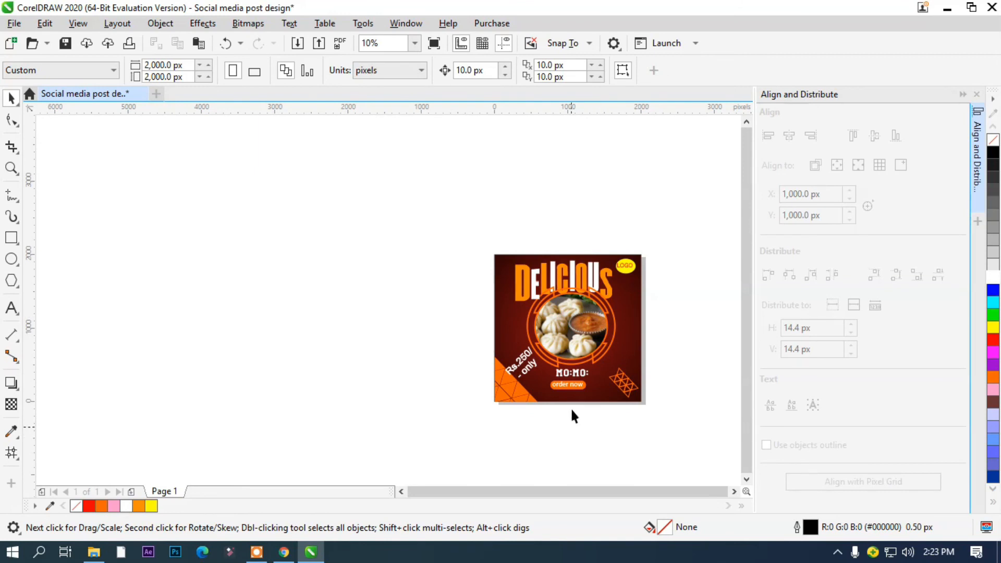
pyautogui.scroll(2, 572, 410)
pyautogui.press('F8')
pyautogui.click(154, 342)
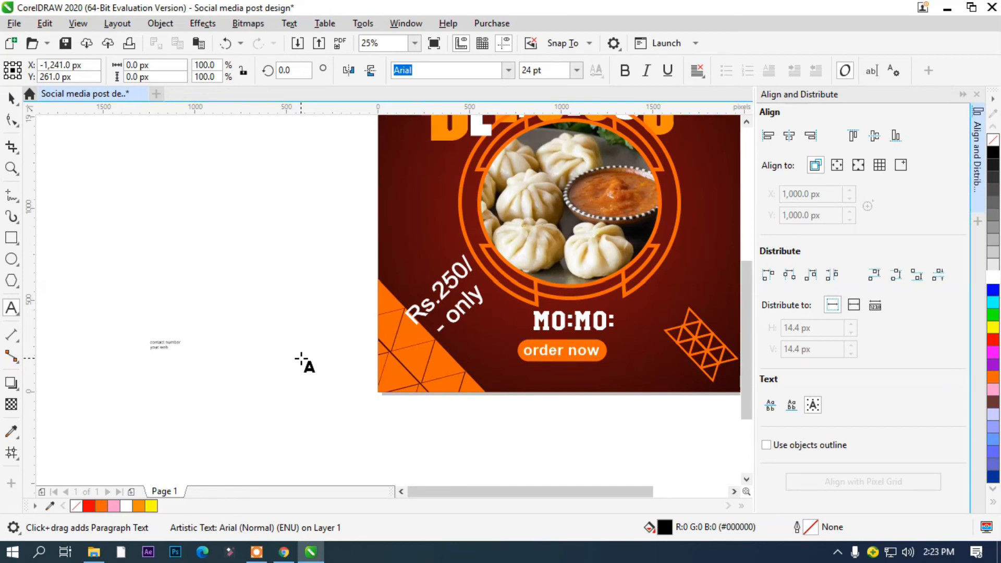
pyautogui.hotkey('ctrl', 'a')
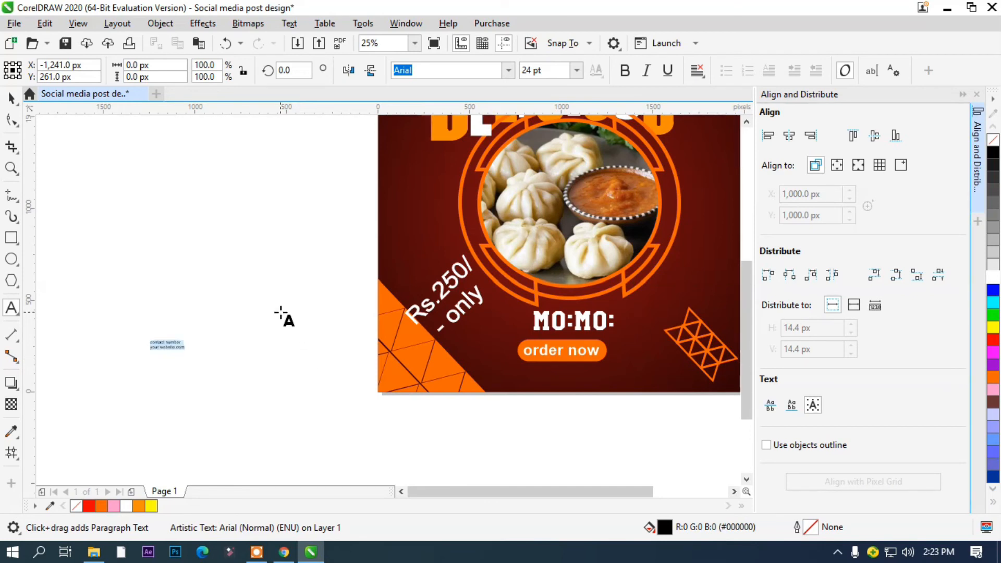
pyautogui.click(697, 70)
pyautogui.click(730, 126)
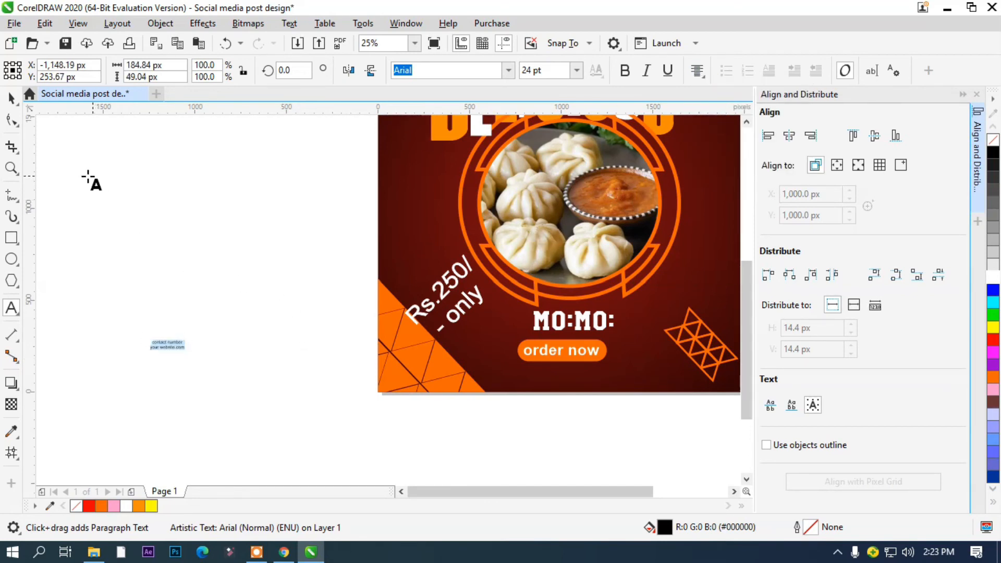
# Scale the contact text up to about 97 pt from its centre and widen its character spacing
pyautogui.click(11, 98)
pyautogui.keyDown('shift'); pyautogui.moveTo(188, 337); pyautogui.dragTo(289, 324); pyautogui.keyUp('shift')
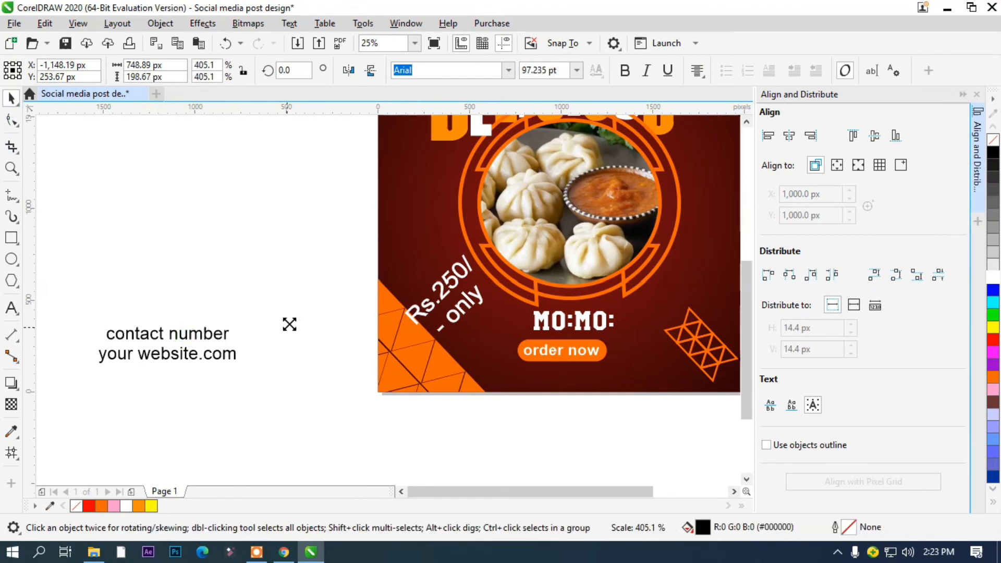
pyautogui.click(12, 120)
pyautogui.moveTo(240, 369); pyautogui.dragTo(323, 374)
# Place the contact text centred below the order now button and scale it down to about 624 px wide
pyautogui.click(12, 98)
pyautogui.moveTo(201, 337); pyautogui.dragTo(596, 366)
pyautogui.keyDown('shift'); pyautogui.moveTo(671, 348); pyautogui.dragTo(661, 358); pyautogui.keyUp('shift')
pyautogui.moveTo(603, 368); pyautogui.dragTo(600, 374)
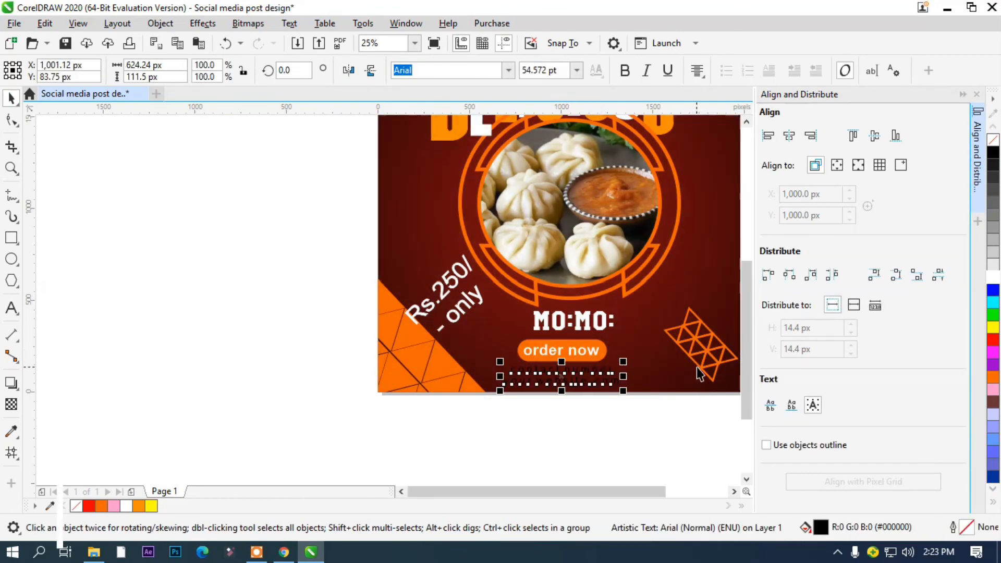
# Try red on the contact text, and settle on a white fill and white outline
pyautogui.click(993, 339)
pyautogui.rightClick(993, 340)
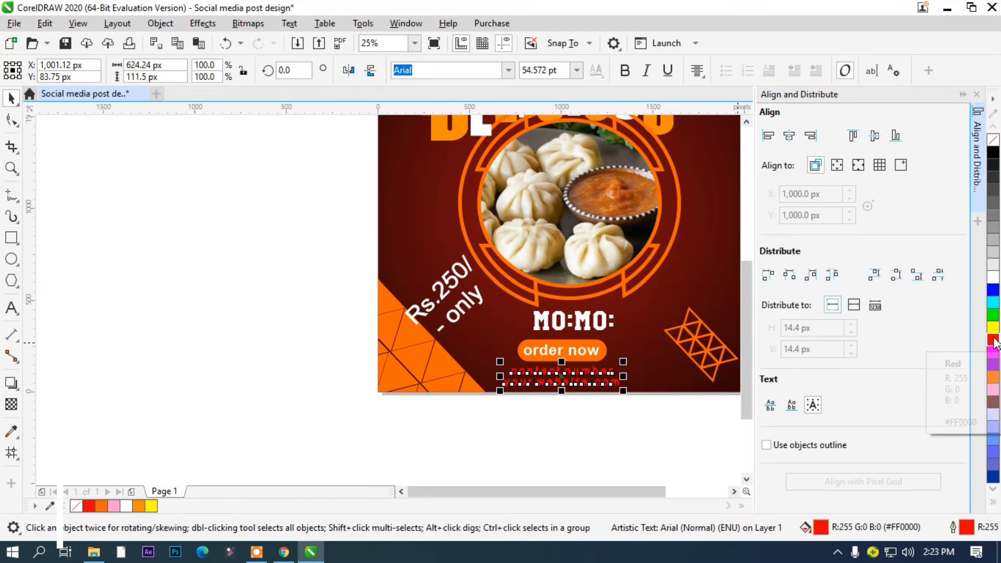
pyautogui.click(993, 277)
pyautogui.rightClick(993, 277)
pyautogui.click(249, 328)
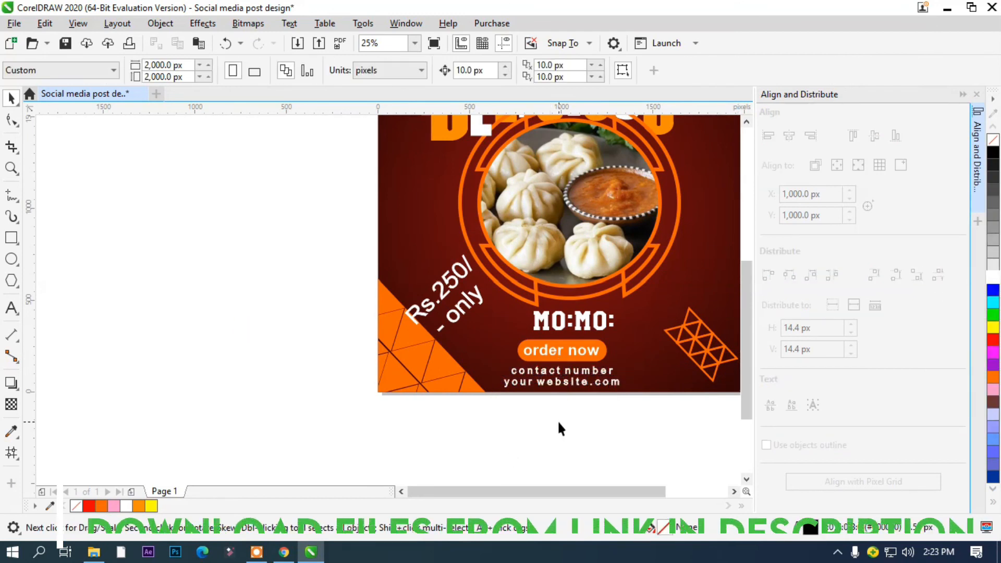
pyautogui.scroll(-1, 558, 420)
pyautogui.scroll(-3, 577, 345)
pyautogui.scroll(1, 594, 336)
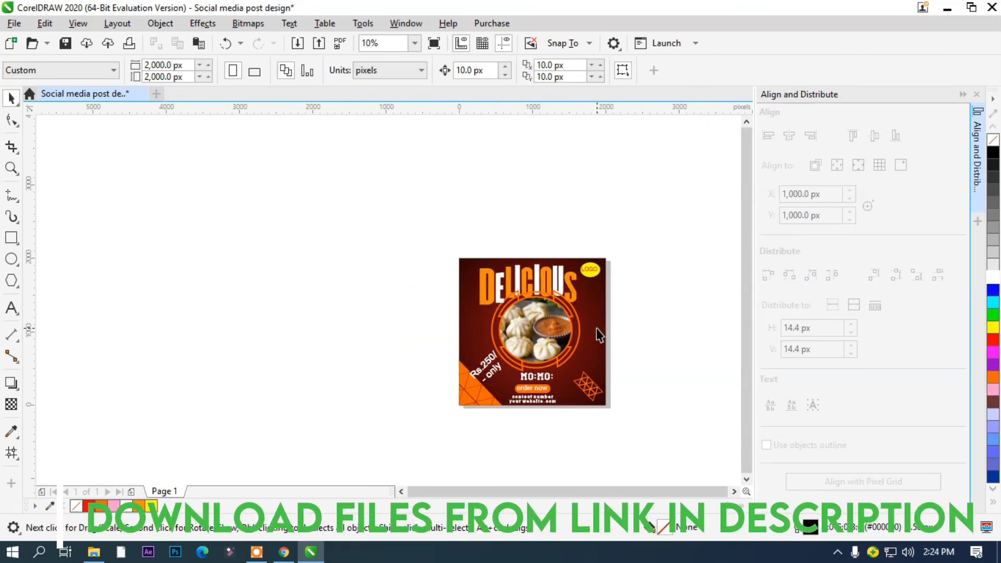